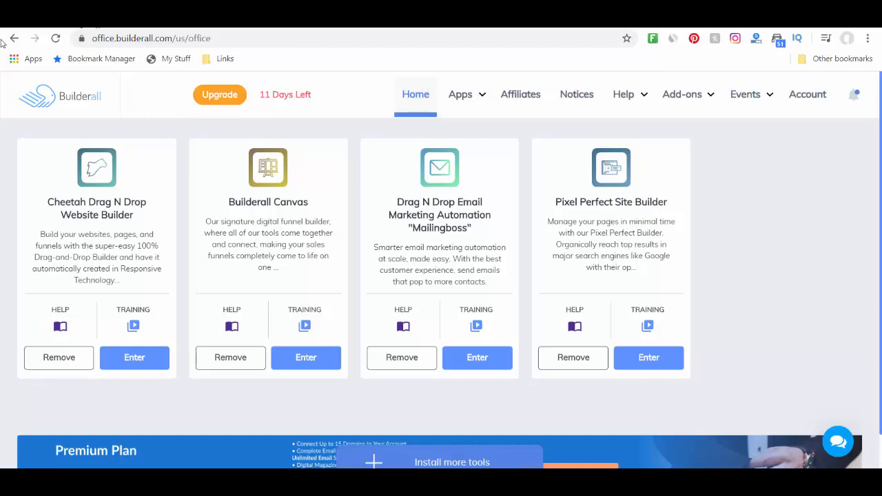
Open the training page for the Cheetah Drag N Drop Website Builder from the office dashboard
click(133, 326)
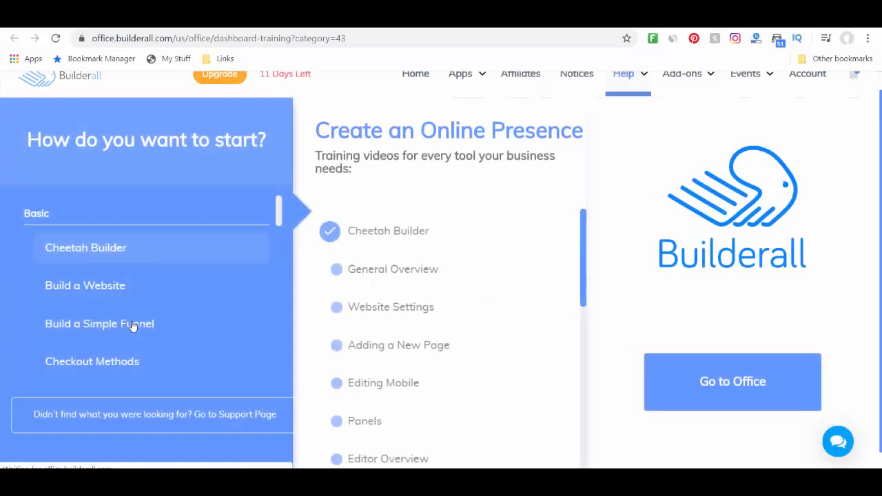
scroll(133, 326, down, 1)
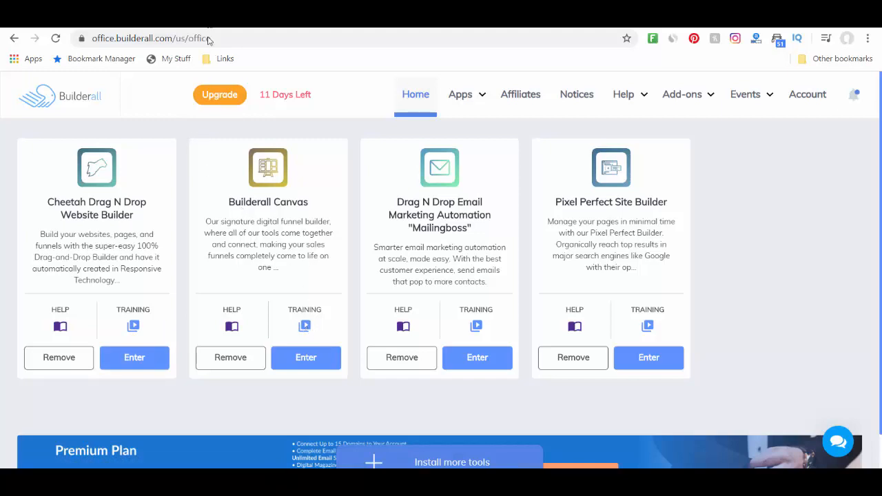
click(135, 327)
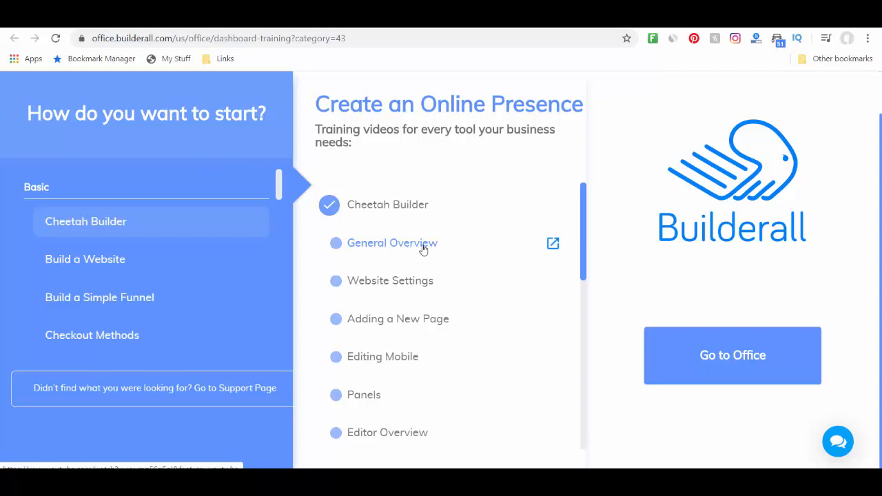
Open and pause the General Overview training video, close it, and look through the remaining Cheetah Builder training topics
click(554, 245)
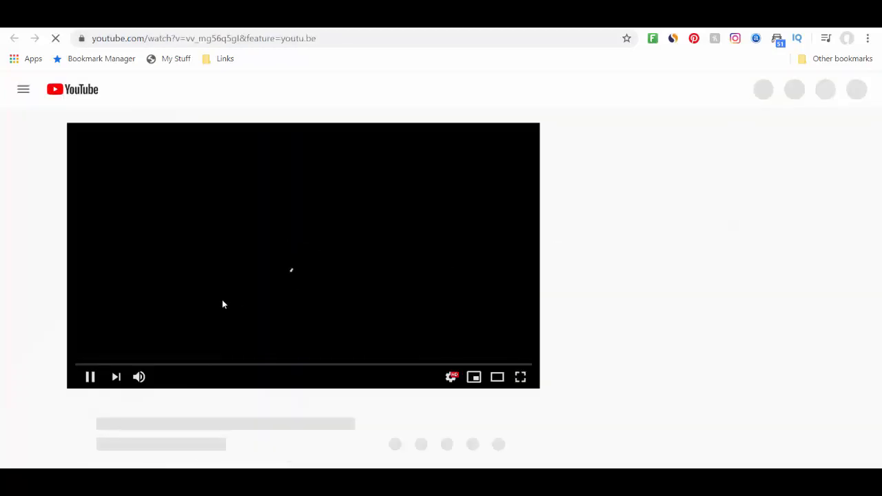
click(85, 380)
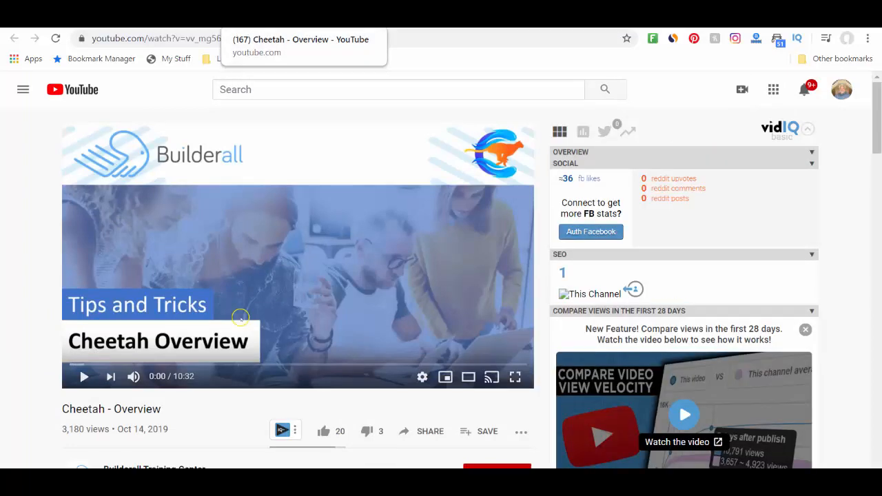
click(314, 18)
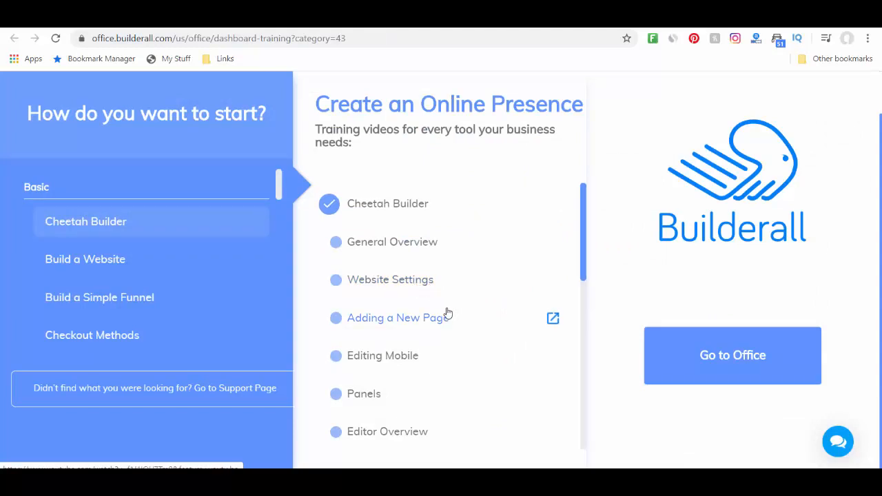
scroll(447, 312, down, 2)
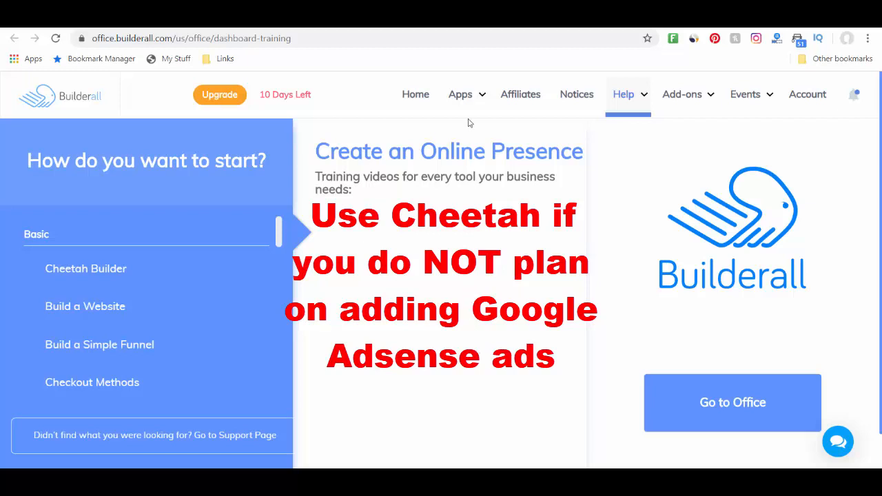
Open the Cheetah Drag N Drop Website Builder and start creating a new published site
mouse_move(468, 100)
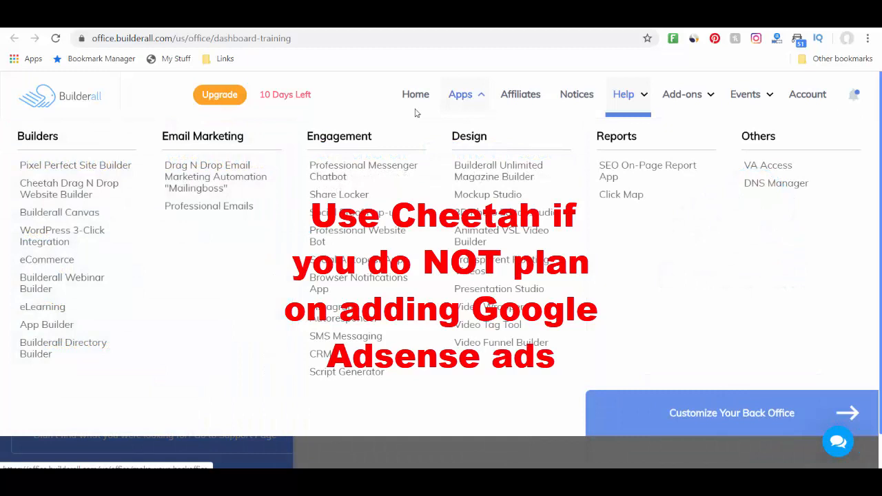
click(62, 191)
scroll(572, 354, down, 1)
scroll(572, 353, up, 1)
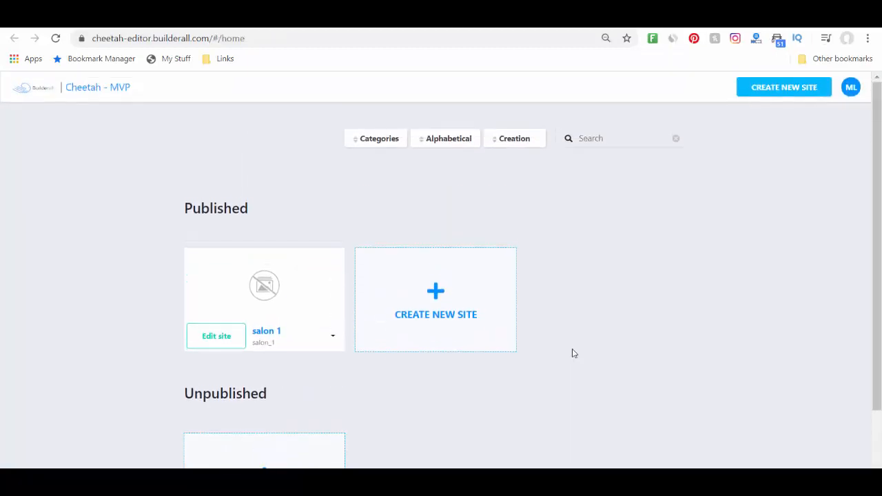
scroll(572, 353, down, 1)
scroll(573, 354, up, 1)
click(432, 298)
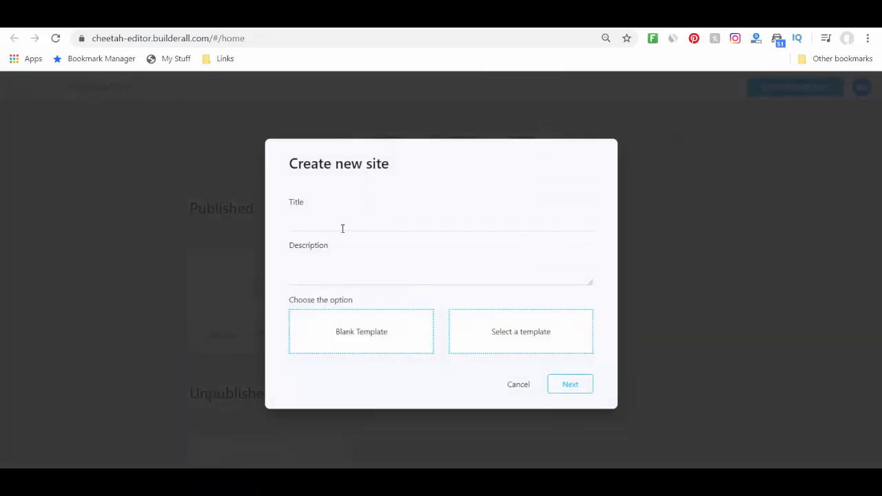
Enter "2 Food" as the new site's title and "Restaurant" as its description
click(340, 227)
text(2 REs)
key(BackSpace)
key(BackSpace)
key(BackSpace)
text(Food)
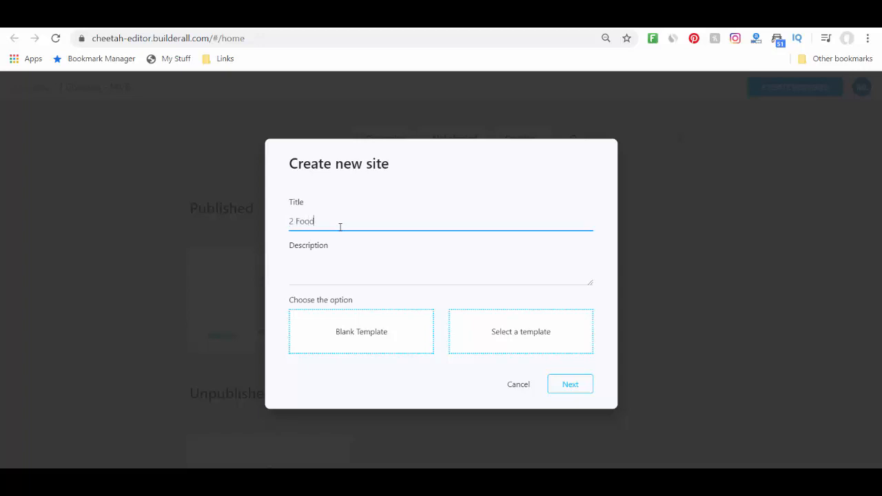
key(Tab)
text(Res)
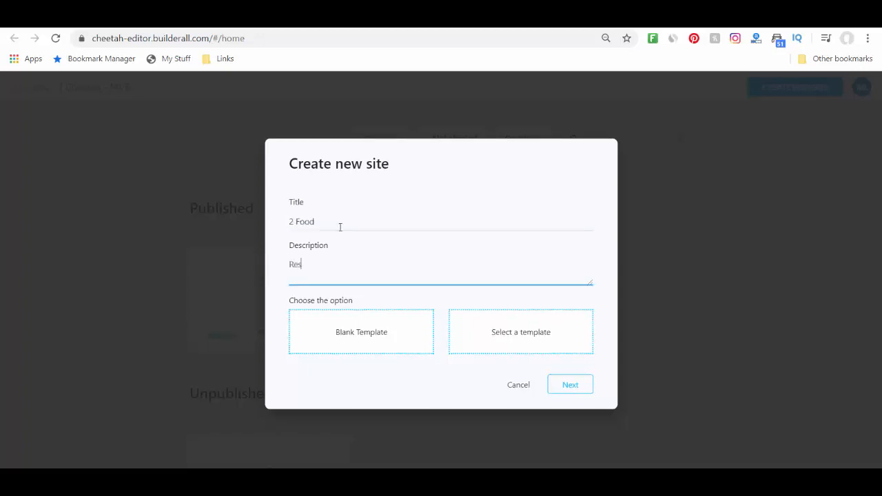
text(taurant)
click(604, 318)
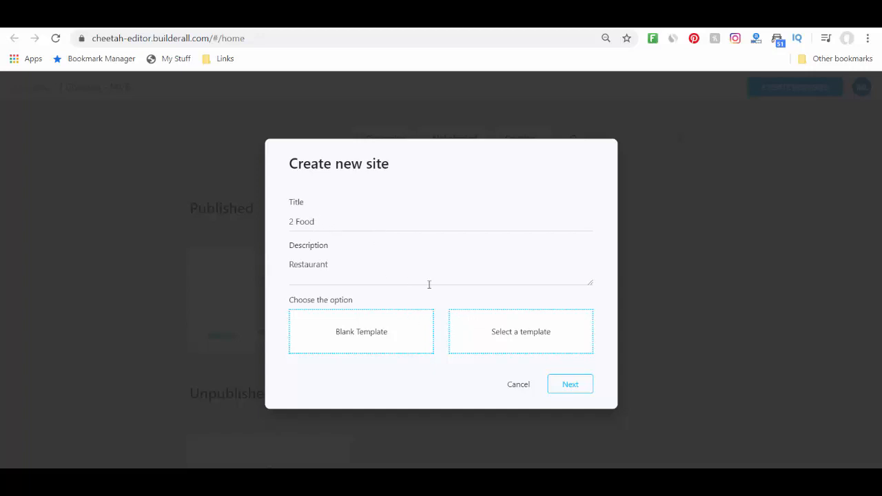
Choose to start from a template, select Pizzeria Site Express, and save the new site
click(515, 337)
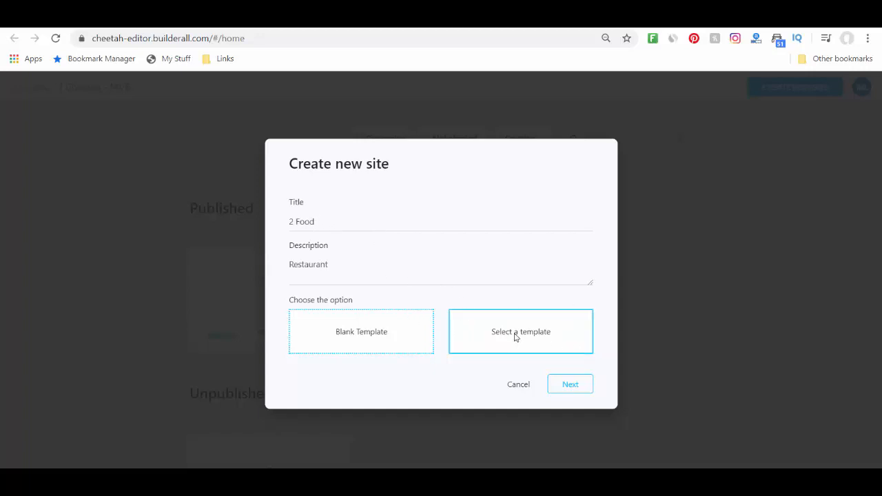
click(571, 387)
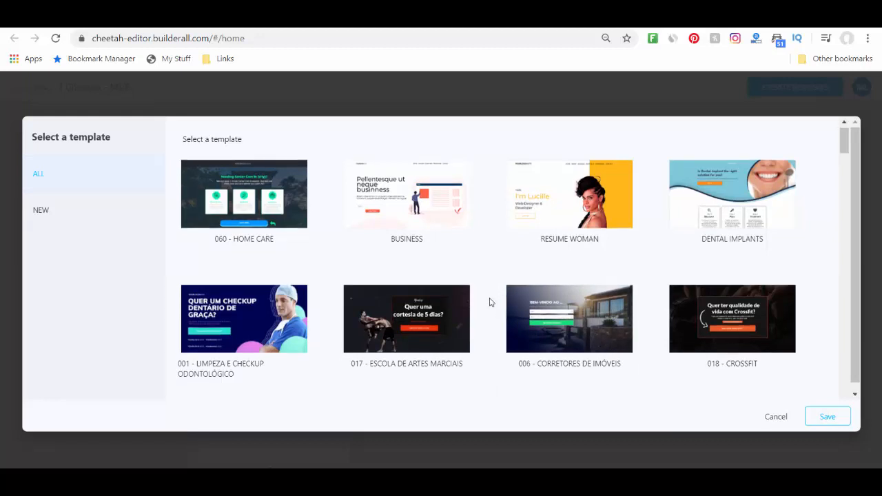
scroll(491, 302, down, 3)
scroll(492, 302, down, 5)
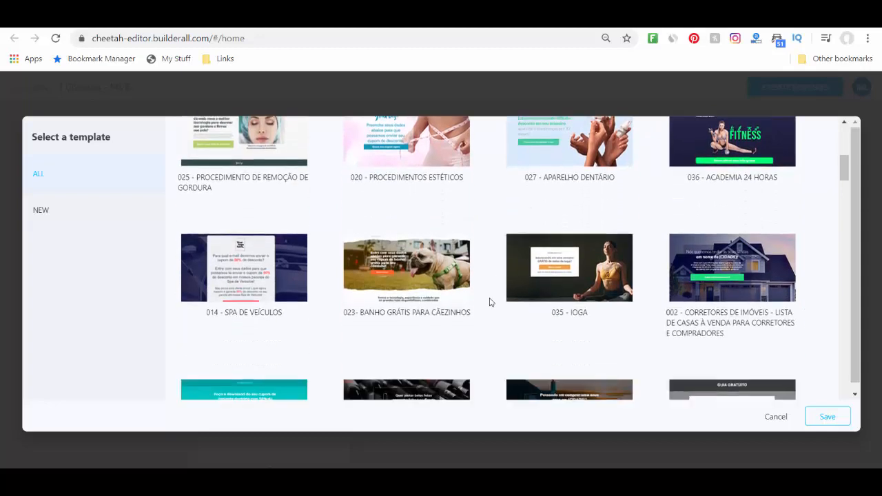
scroll(491, 302, down, 1)
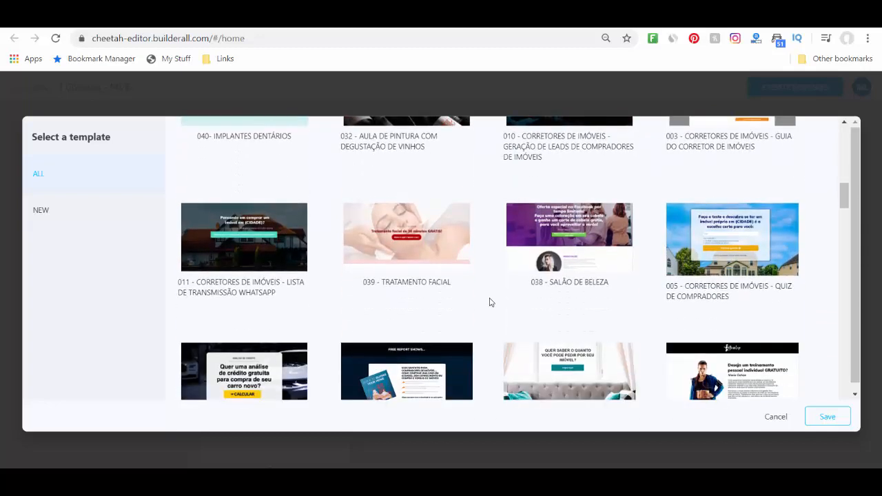
scroll(492, 302, down, 2)
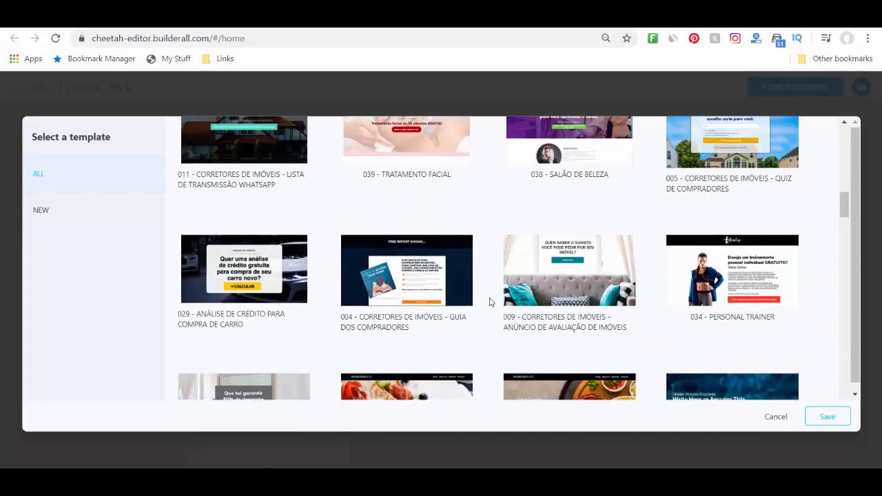
scroll(483, 317, up, 2)
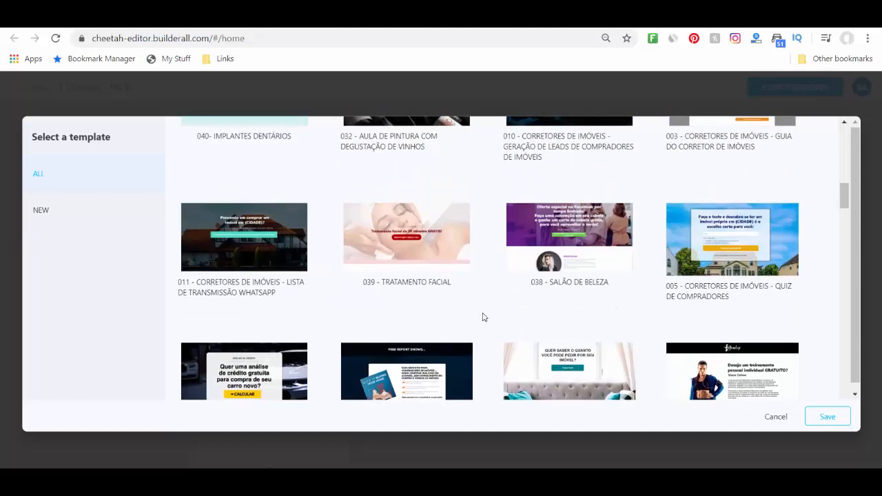
scroll(483, 303, down, 13)
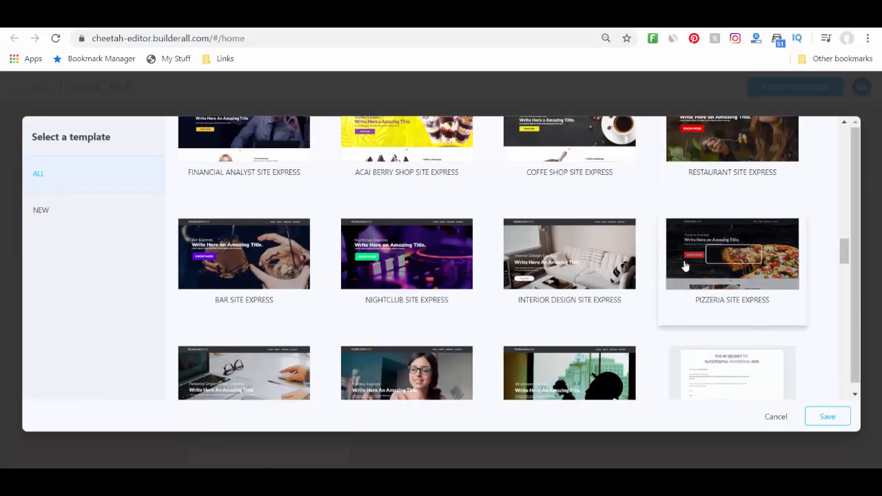
click(714, 267)
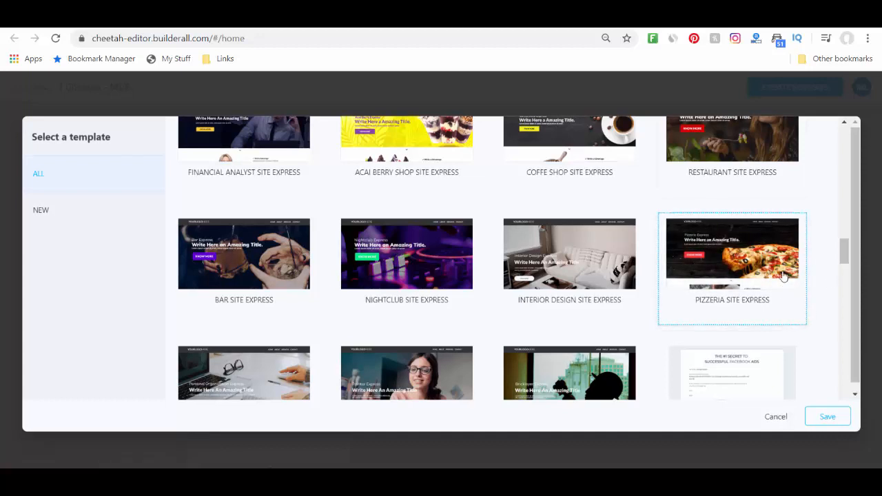
click(825, 419)
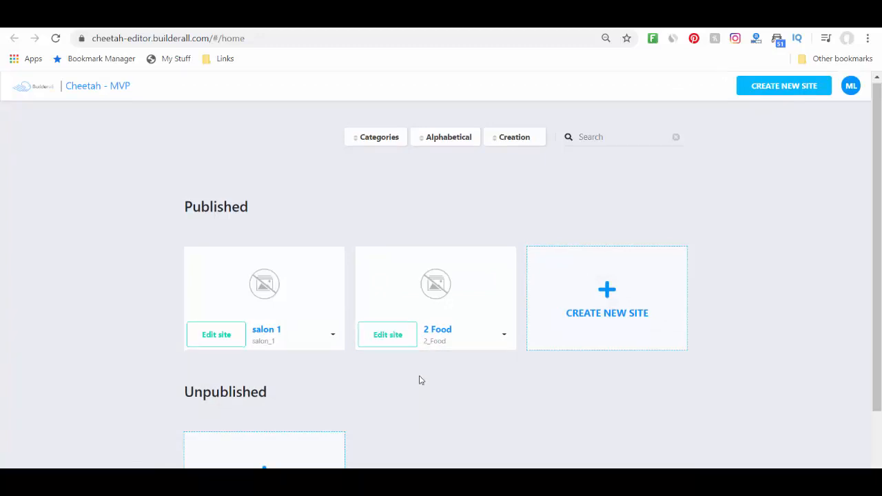
Open the 2 Food site for editing to show its pages
scroll(420, 380, down, 1)
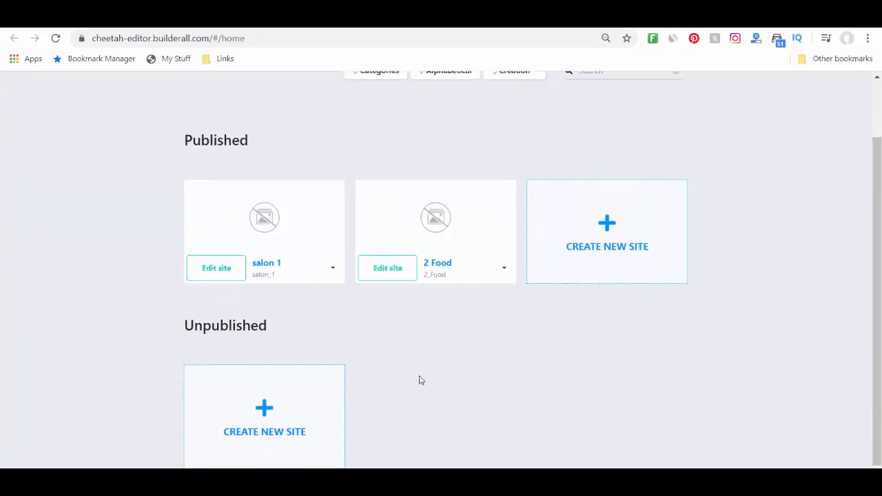
click(381, 273)
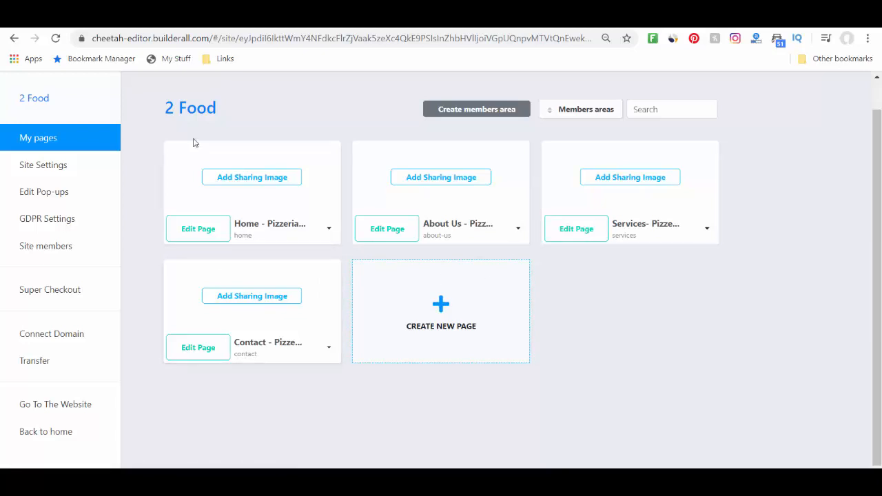
drag(165, 108, 218, 108)
click(562, 320)
View the Home page of the 2 Food site on the web, then return to the site's page list
click(330, 229)
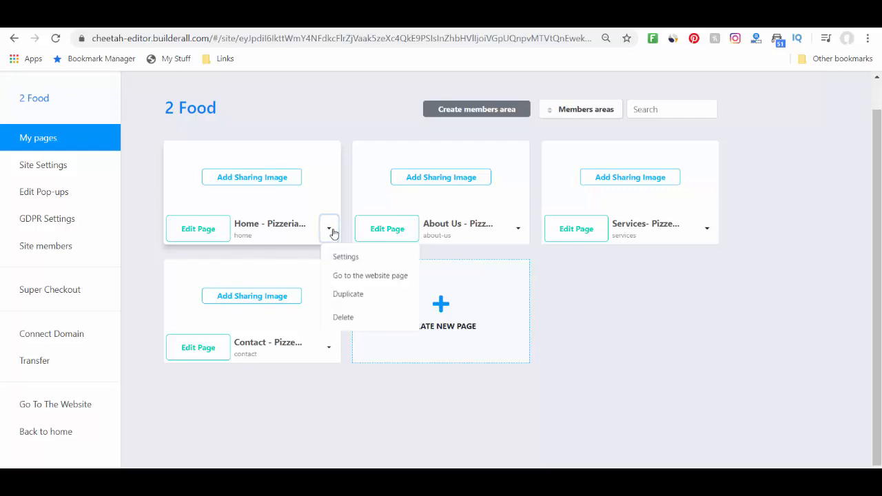
click(368, 281)
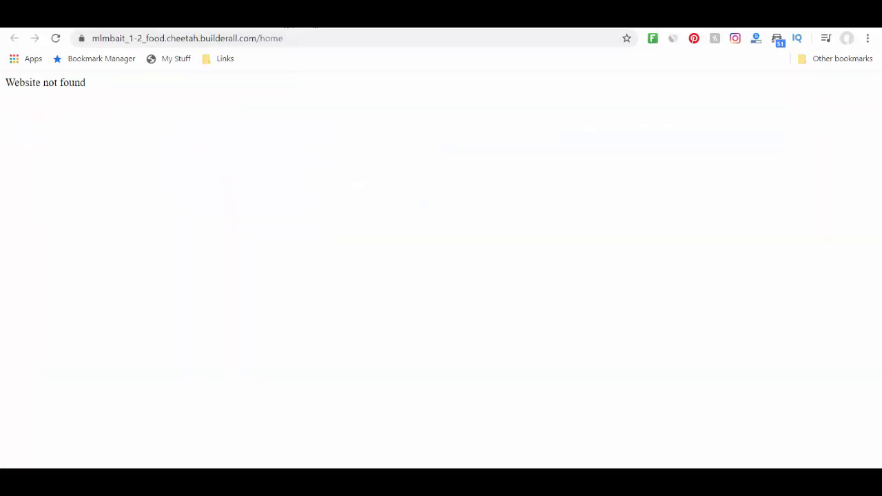
click(314, 22)
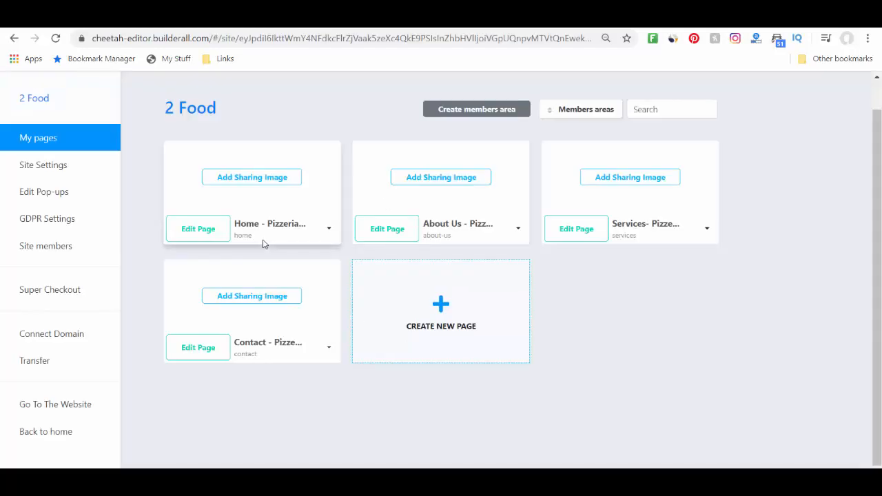
Open the Home page in the editor and review its template sections down to the Contact Us banner
click(205, 229)
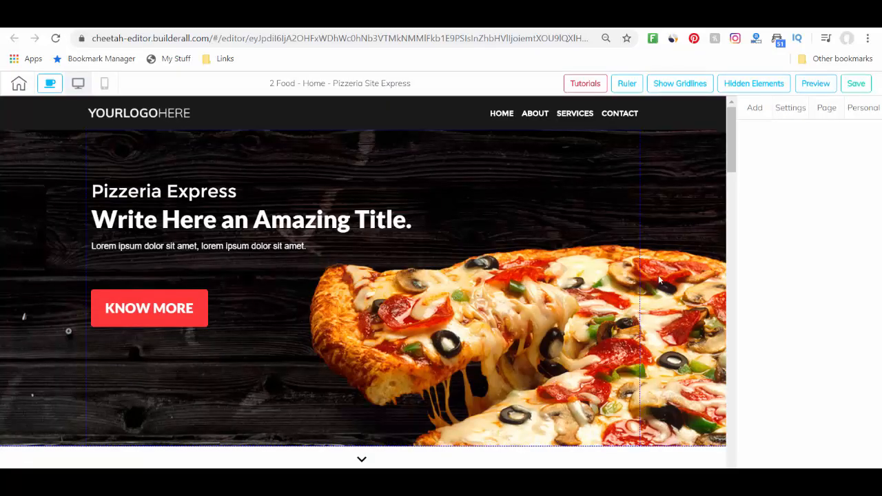
scroll(330, 186, down, 5)
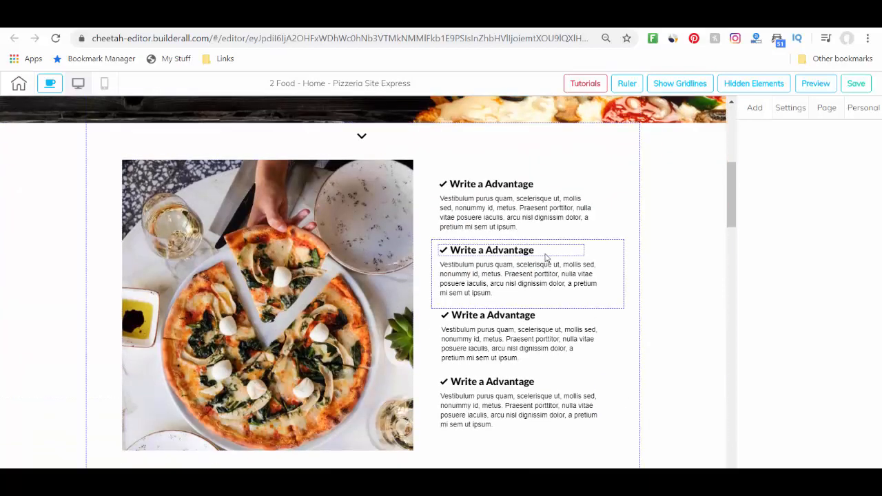
scroll(546, 260, down, 2)
scroll(620, 280, down, 8)
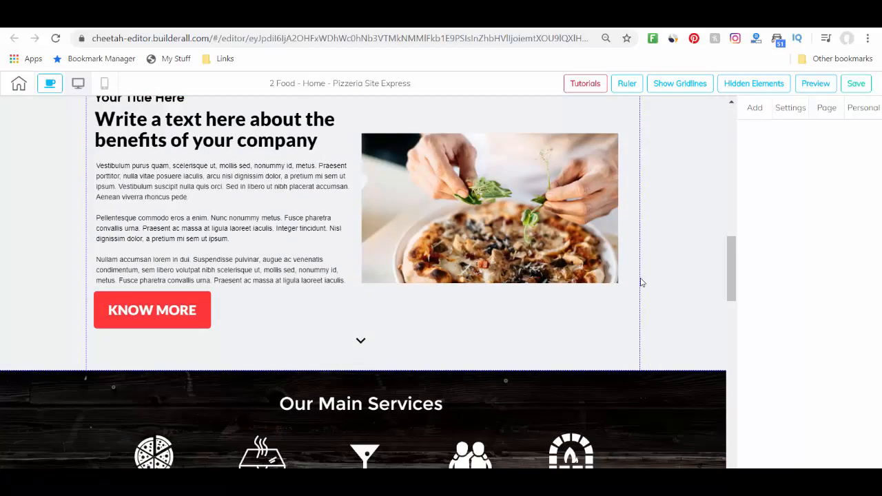
scroll(641, 282, down, 6)
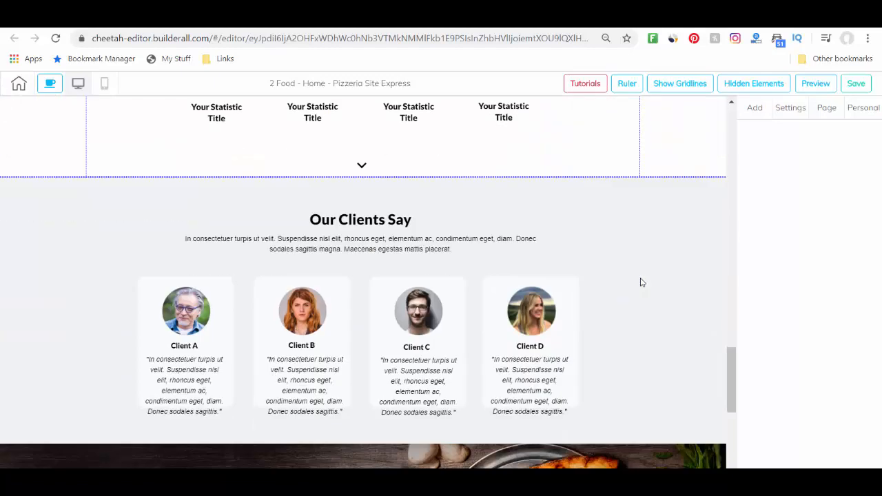
scroll(640, 281, down, 3)
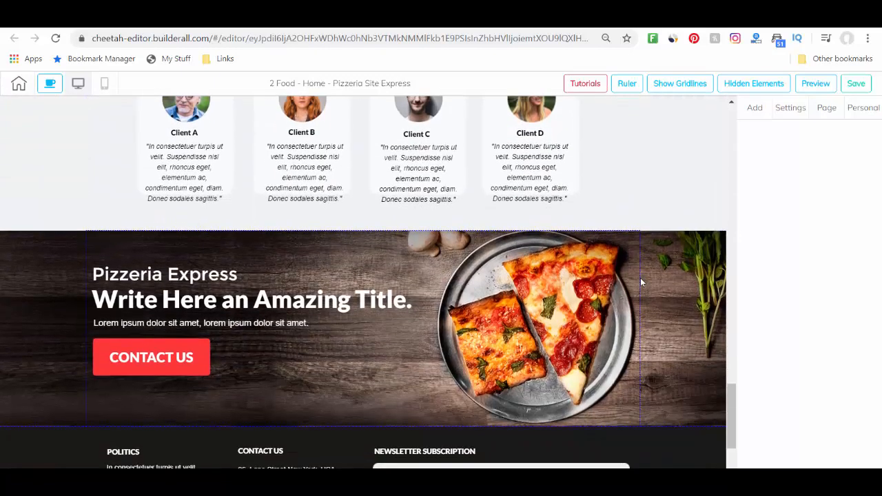
Show the general image settings of the Client A photo in the Our Clients Say section, and deselect the photo
scroll(641, 280, up, 2)
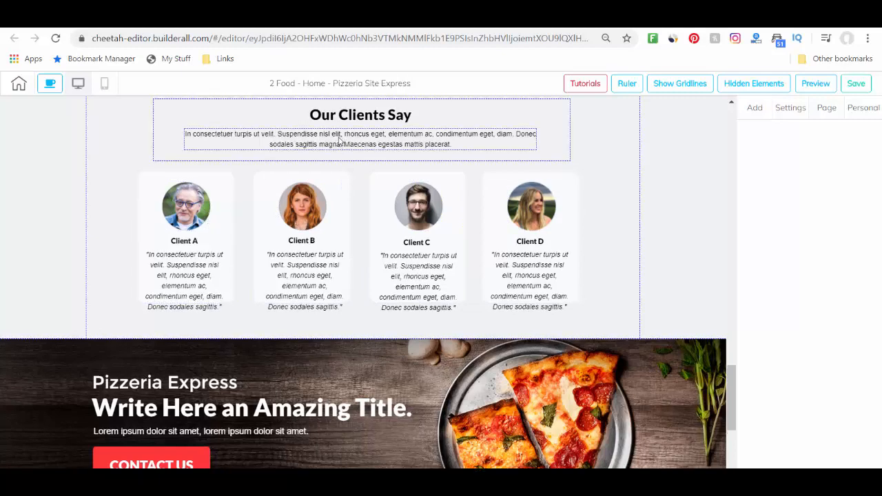
scroll(353, 215, up, 2)
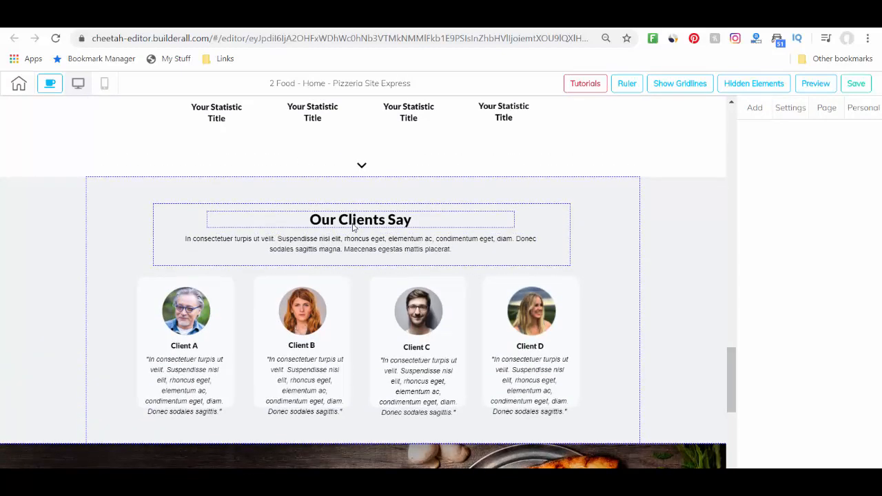
click(183, 312)
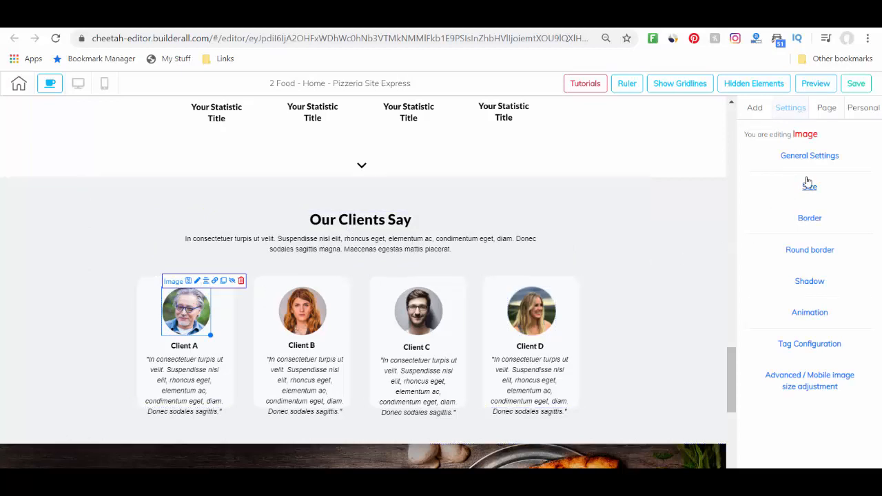
click(803, 154)
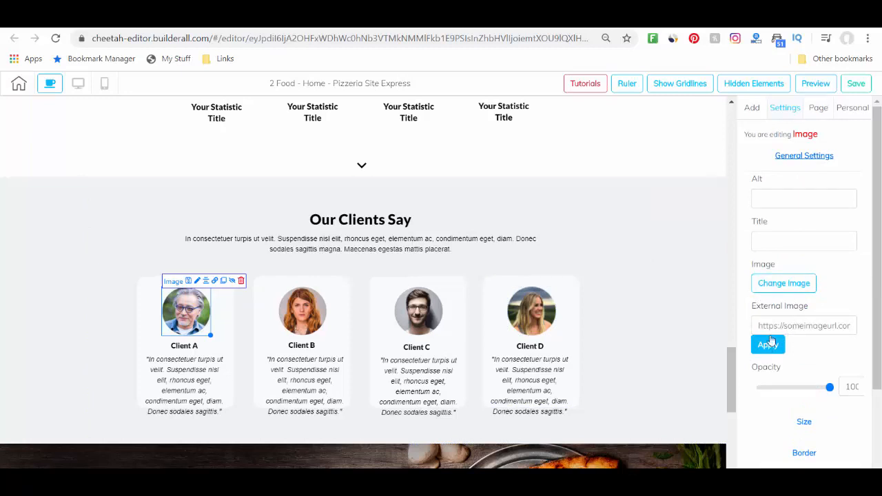
click(650, 274)
Inspect the text settings of the main title and the Pizzeria Express line in the Contact Us banner
scroll(478, 288, down, 3)
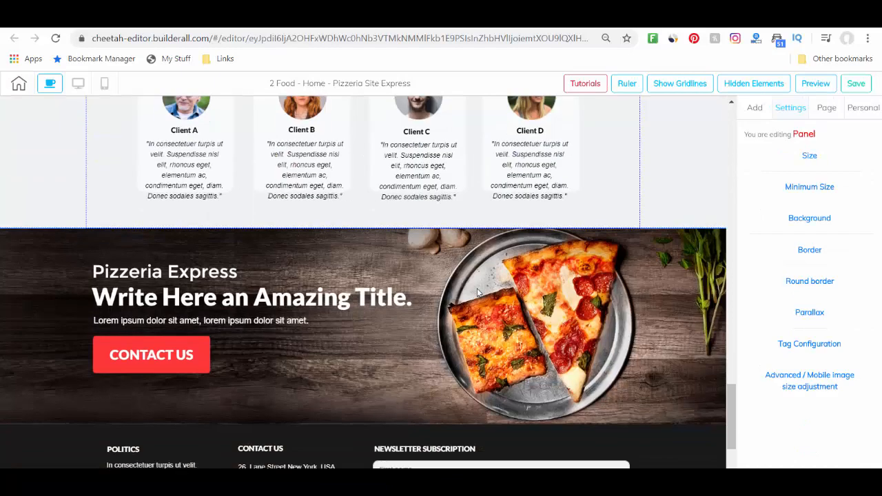
scroll(350, 349, down, 3)
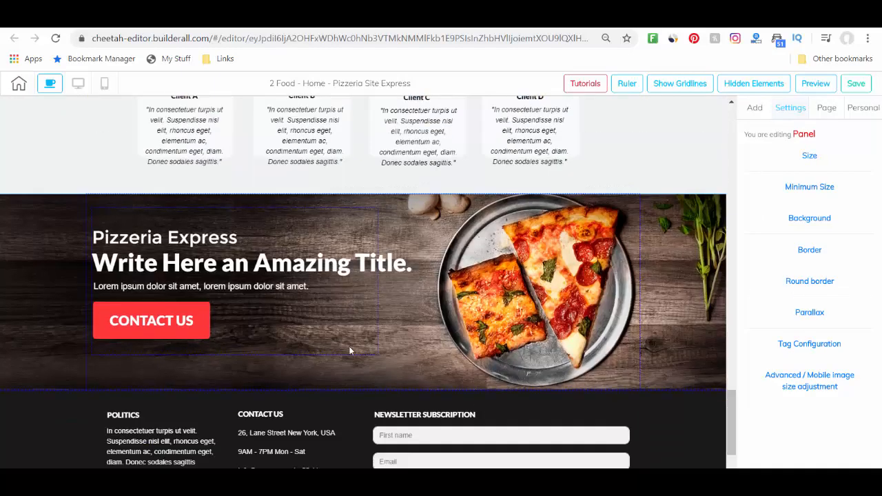
click(176, 198)
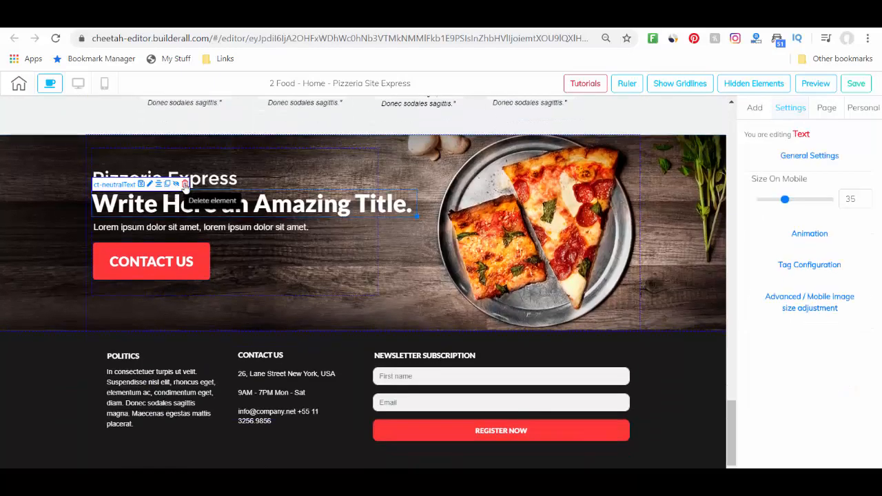
click(239, 181)
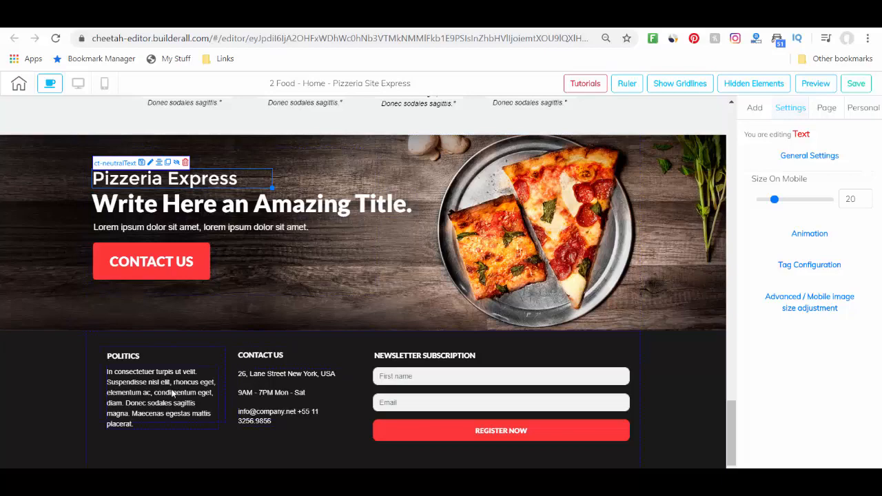
Save the Home page and publish the 2 Food site
scroll(665, 438, up, 20)
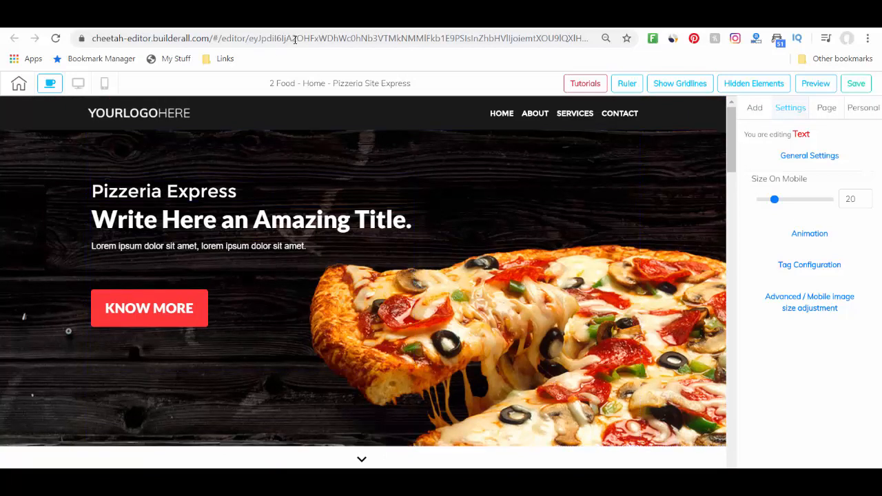
click(855, 86)
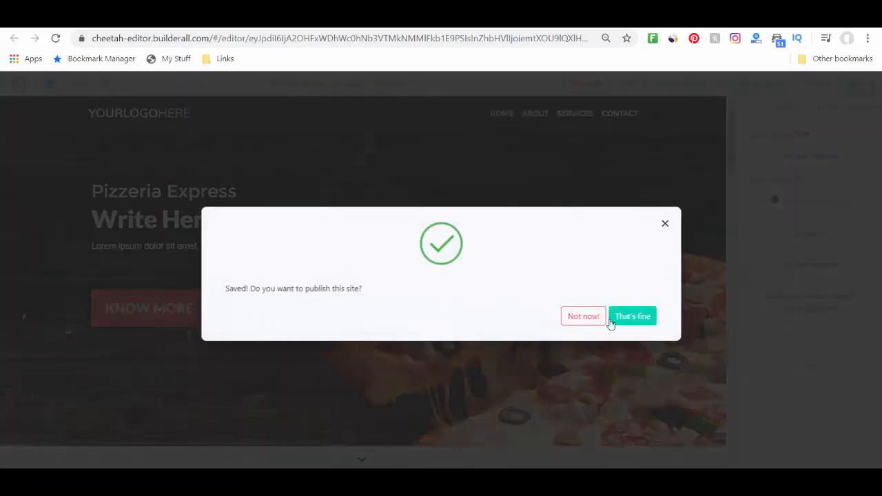
click(626, 317)
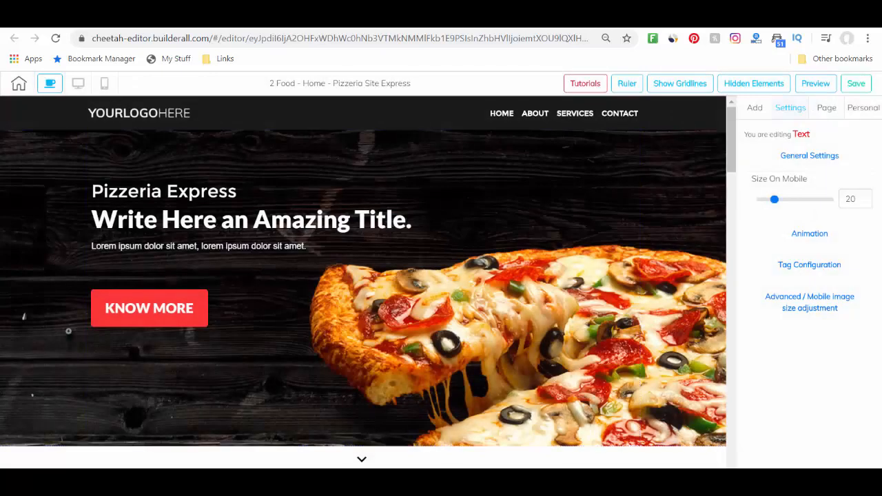
Return to the 2 Food page list and view the published Home page on the web
click(329, 19)
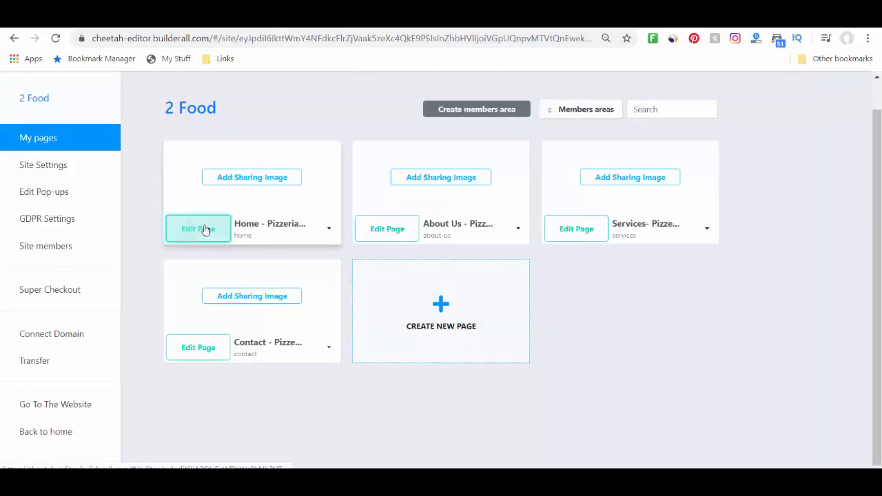
click(329, 230)
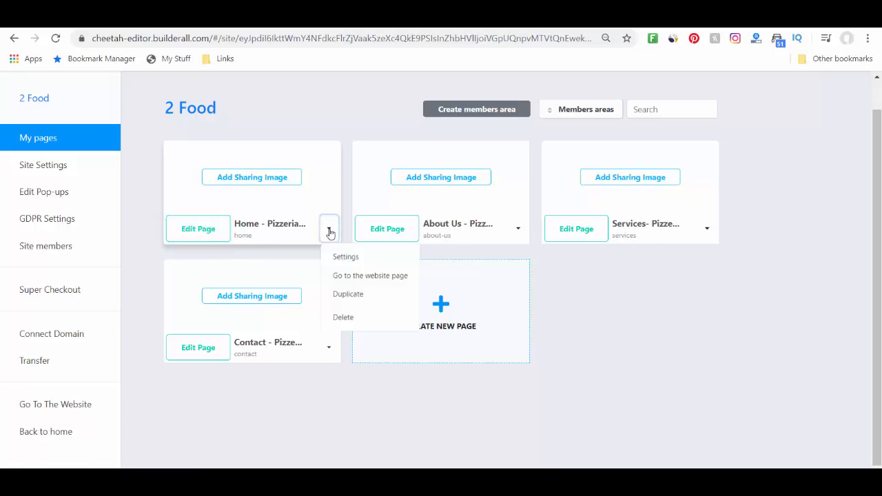
click(338, 280)
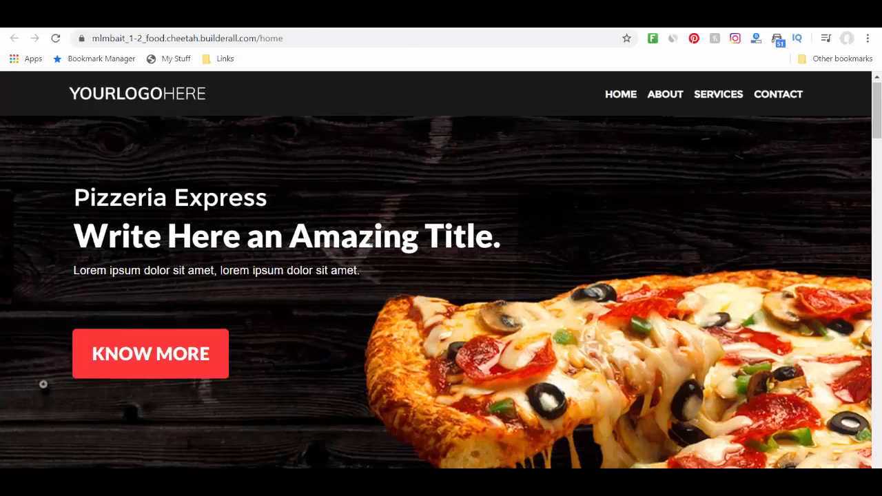
scroll(370, 240, down, 5)
scroll(370, 241, up, 5)
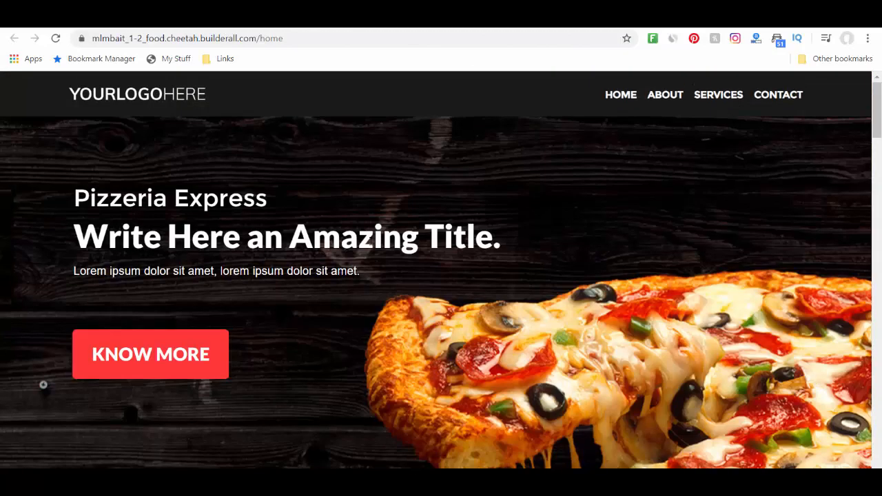
Select the published page's web address and review the live page down to the advantages section
click(195, 40)
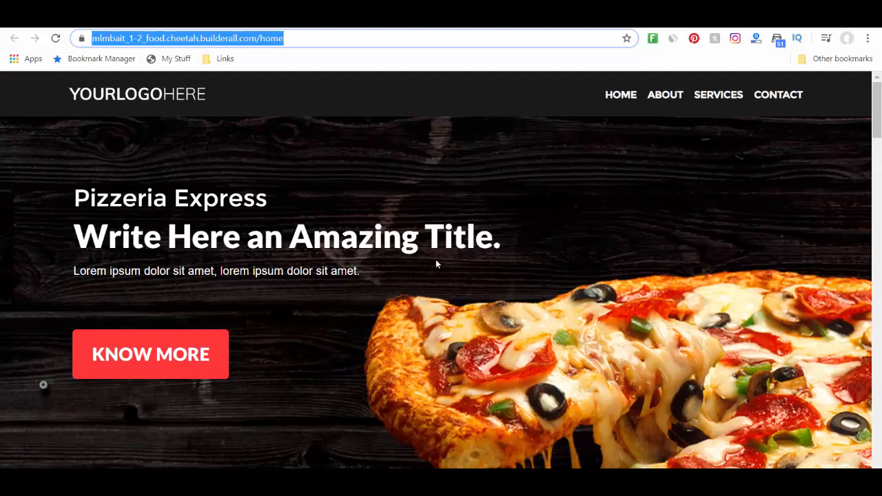
scroll(435, 260, down, 3)
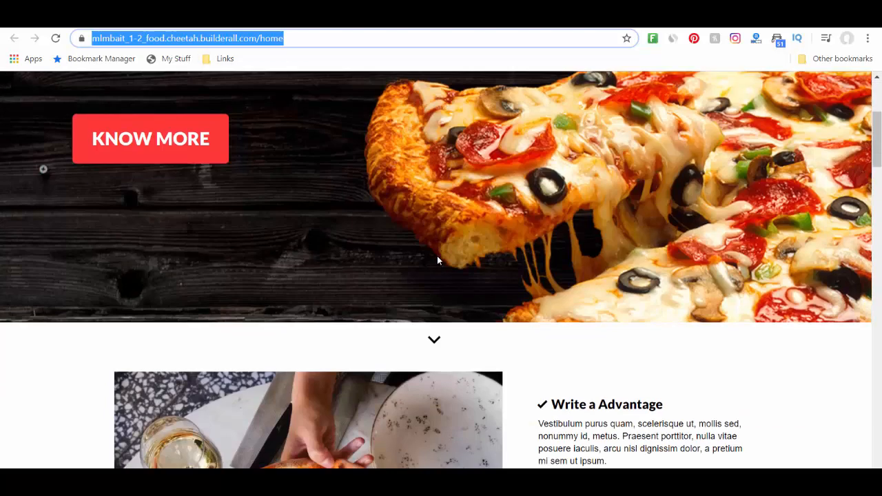
scroll(437, 256, down, 10)
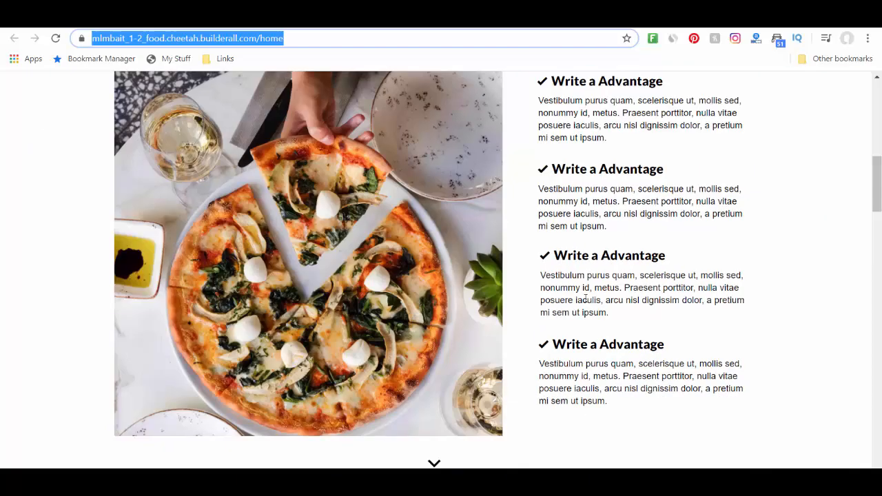
scroll(585, 296, down, 2)
scroll(585, 296, up, 10)
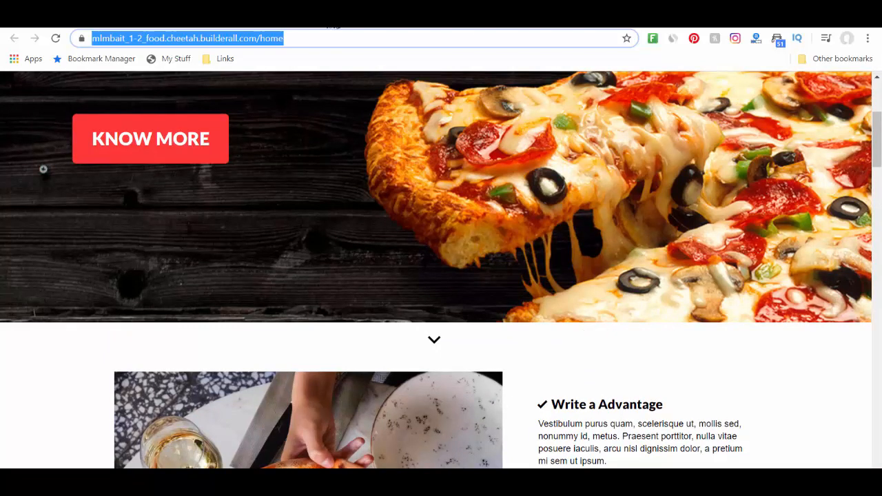
Switch to the salon 1 site, open its Home page in the editor, and review its sections down to the free makeover offer
click(333, 21)
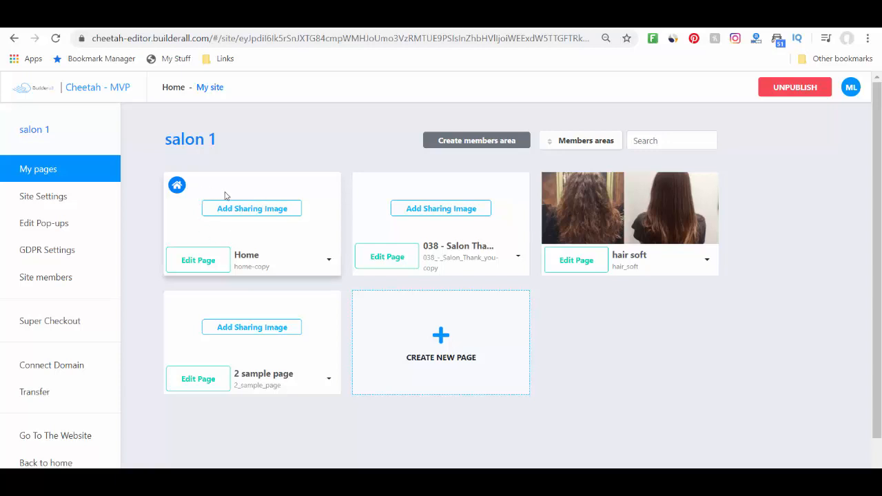
click(208, 265)
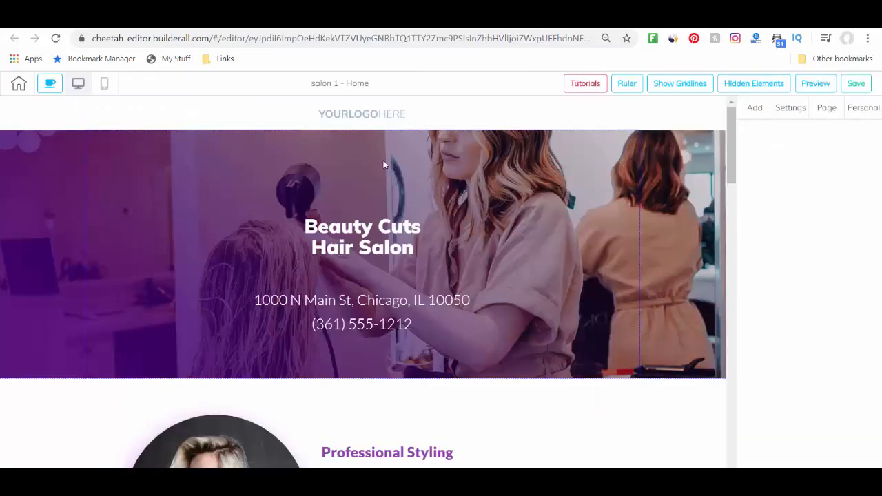
scroll(479, 328, down, 9)
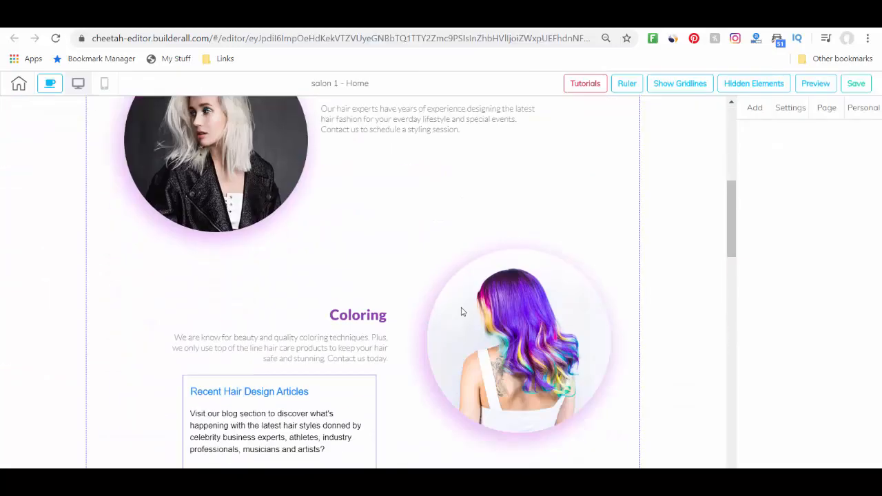
scroll(479, 369, down, 10)
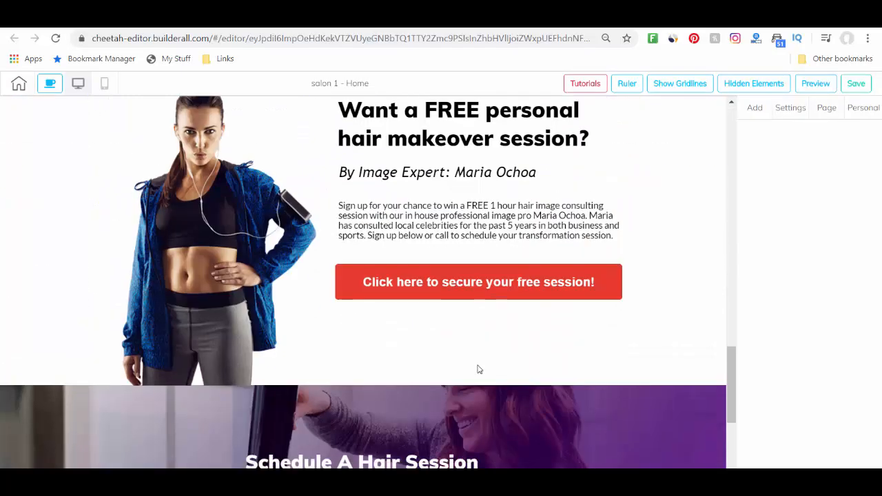
scroll(479, 370, up, 16)
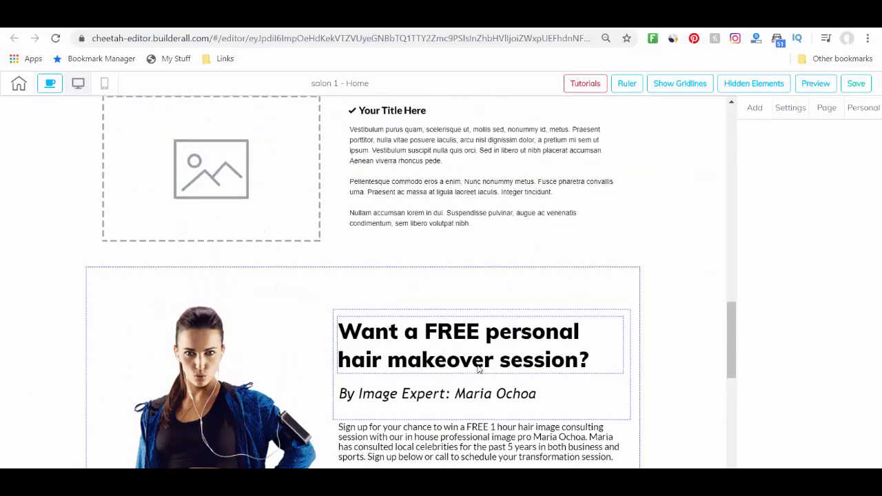
scroll(479, 369, up, 3)
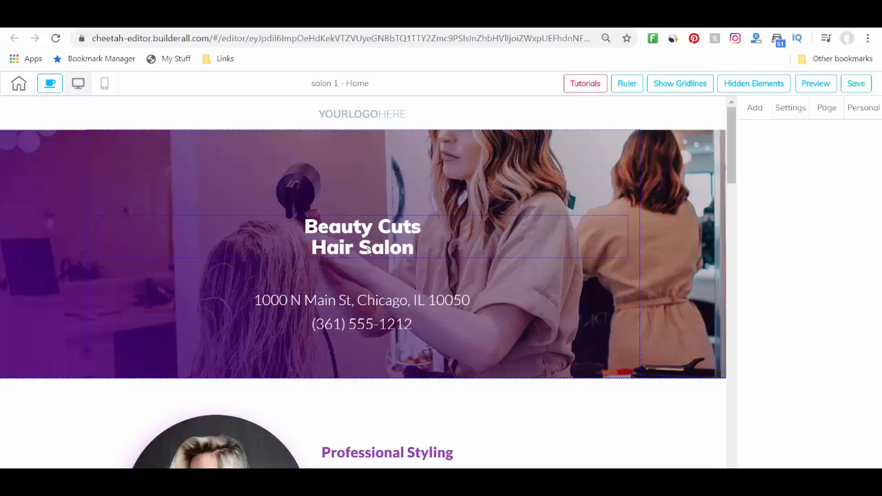
Examine the salon page's hero banner, Professional Styling and Coloring sections, inspecting the settings of the Coloring description and its surrounding panel
scroll(387, 303, down, 1)
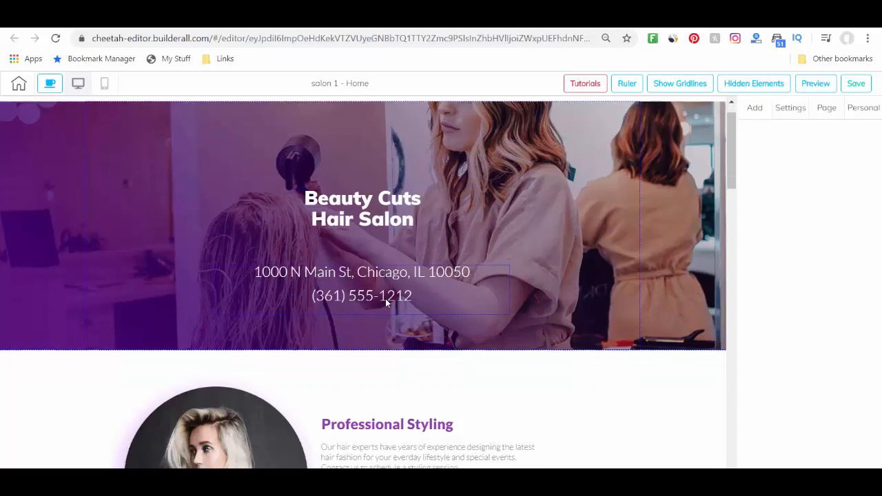
scroll(428, 311, down, 3)
scroll(448, 314, up, 4)
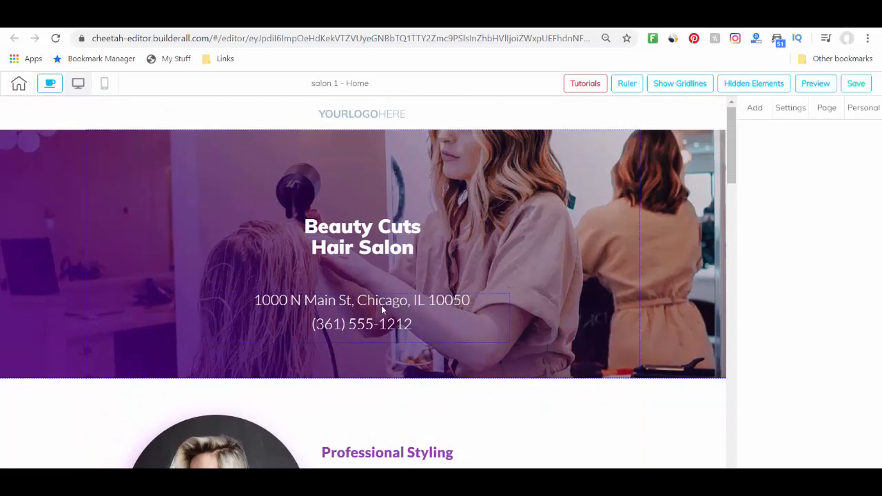
scroll(433, 319, down, 3)
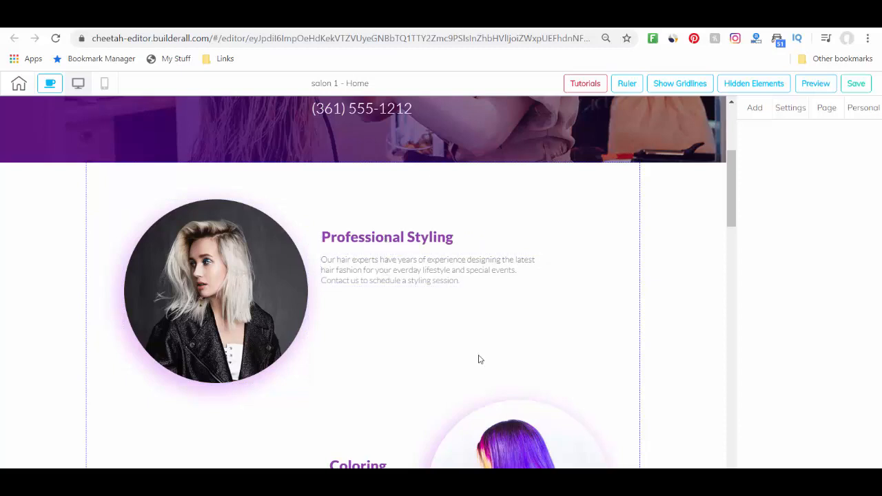
scroll(581, 331, down, 3)
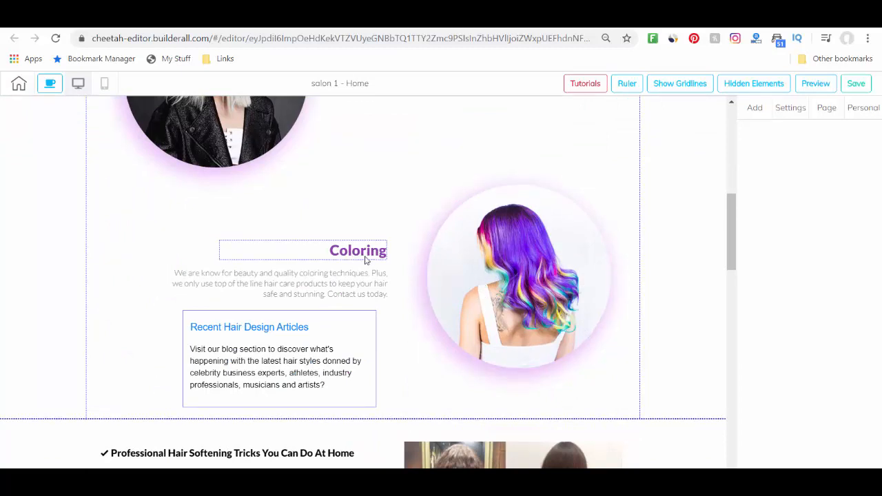
click(321, 279)
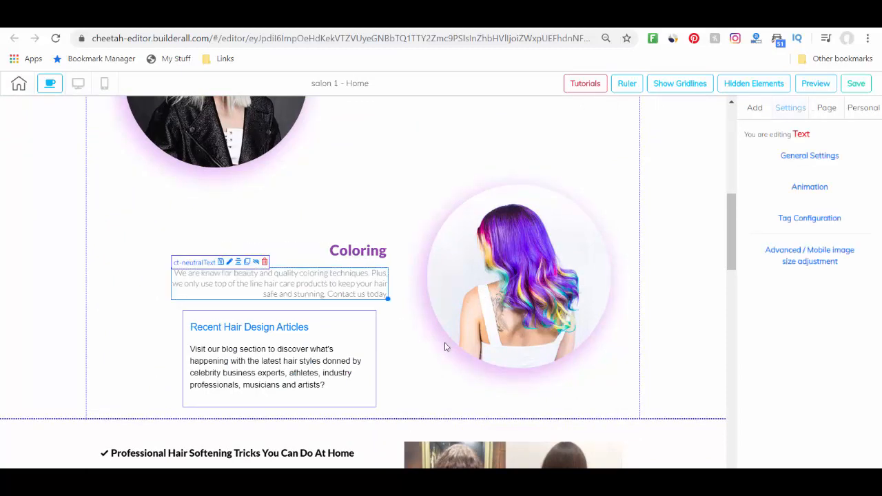
click(391, 348)
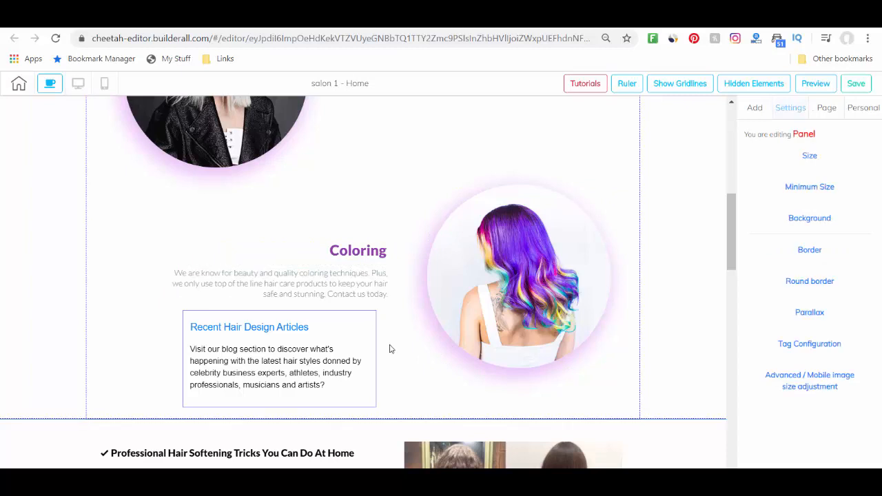
scroll(506, 386, down, 3)
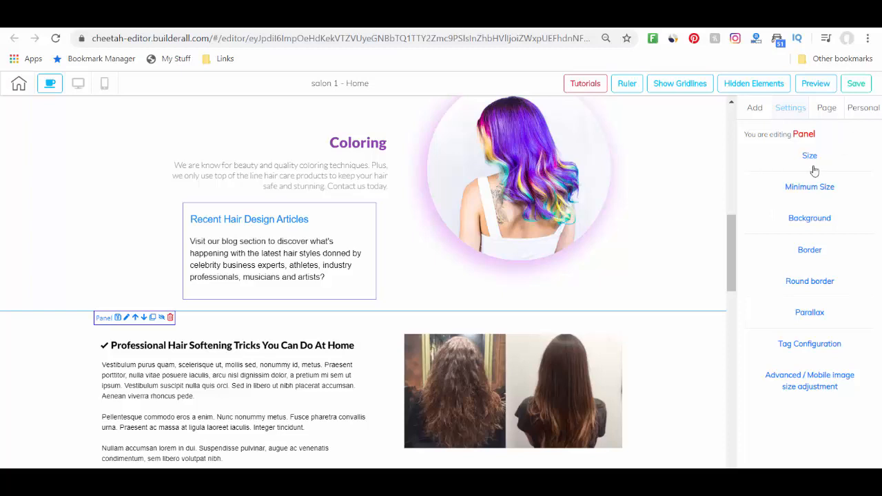
Browse the elements that can be added to the page and expand the available text styles
click(756, 108)
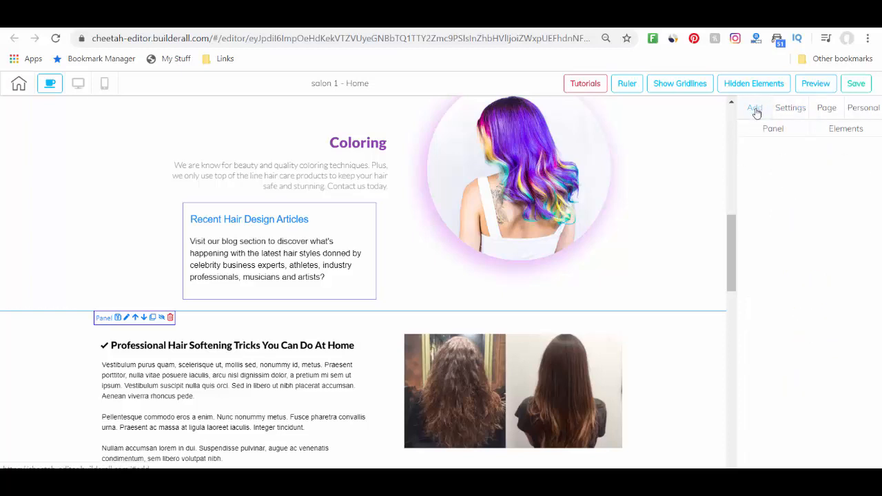
click(848, 131)
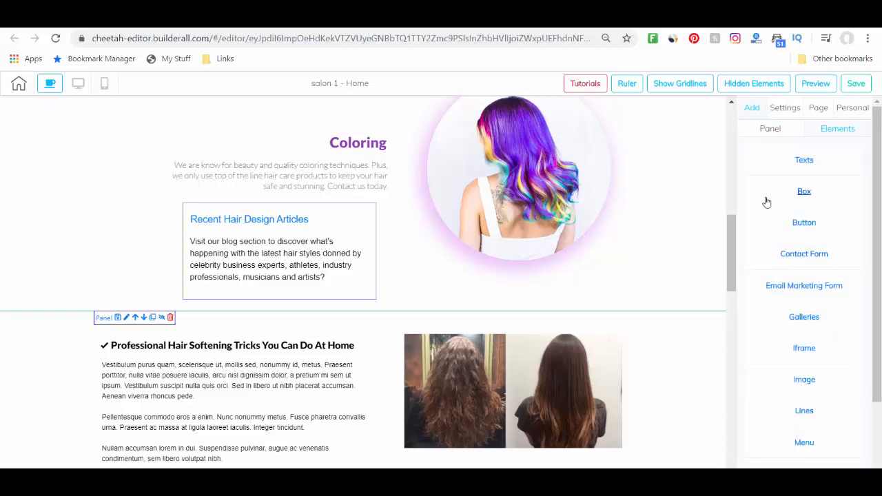
scroll(820, 189, down, 3)
scroll(815, 200, up, 3)
click(798, 163)
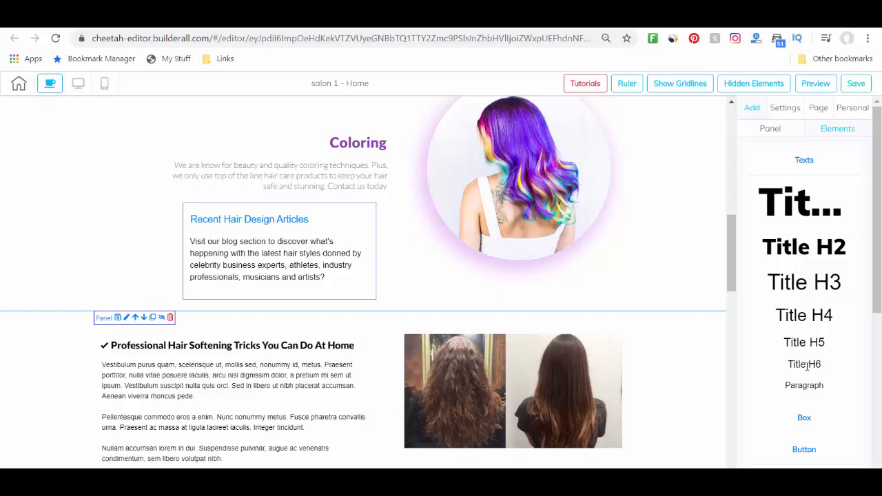
Add a Title H6 text beside the Recent Hair Design Articles box and change its wording to "Hair Tips"
drag(808, 367, 127, 256)
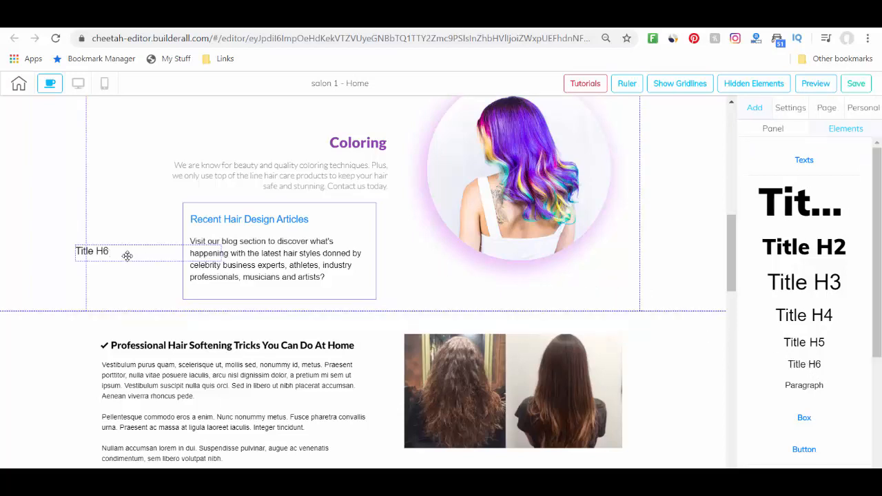
click(113, 255)
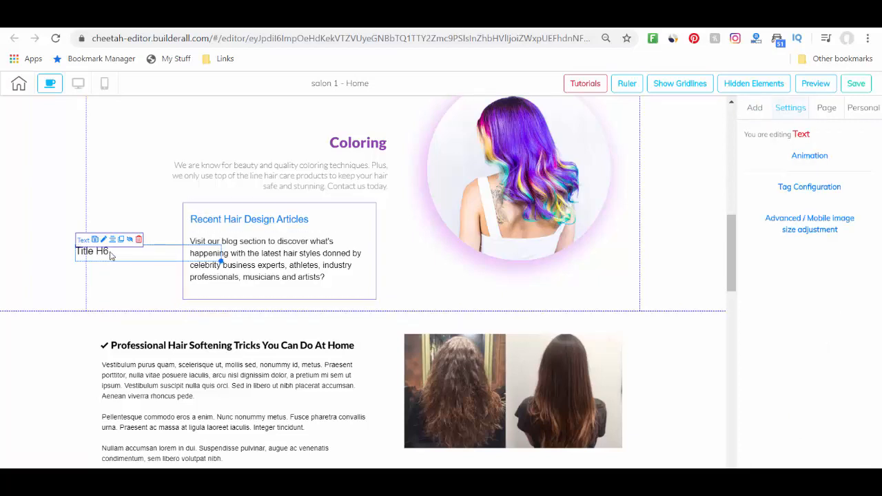
double_click(110, 255)
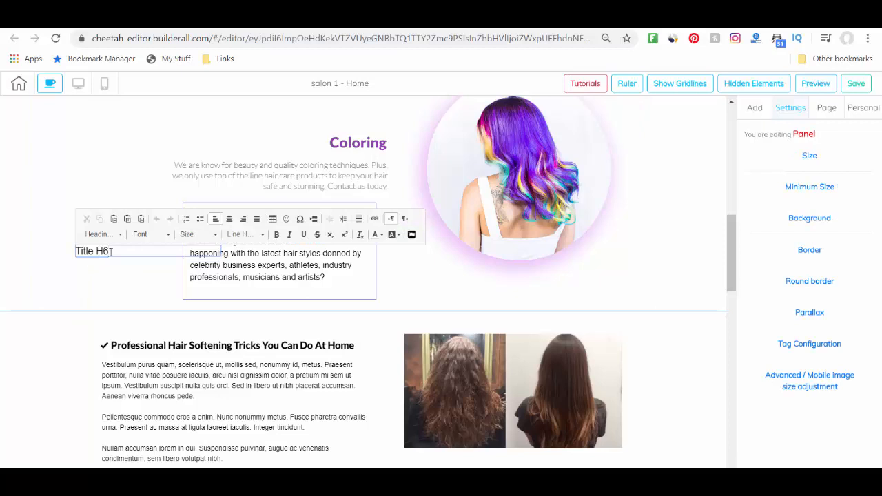
key(shift+Left)
key(shift+Left)
key(shift+Left)
key(shift+Left)
key(shift+Left)
key(shift+Left)
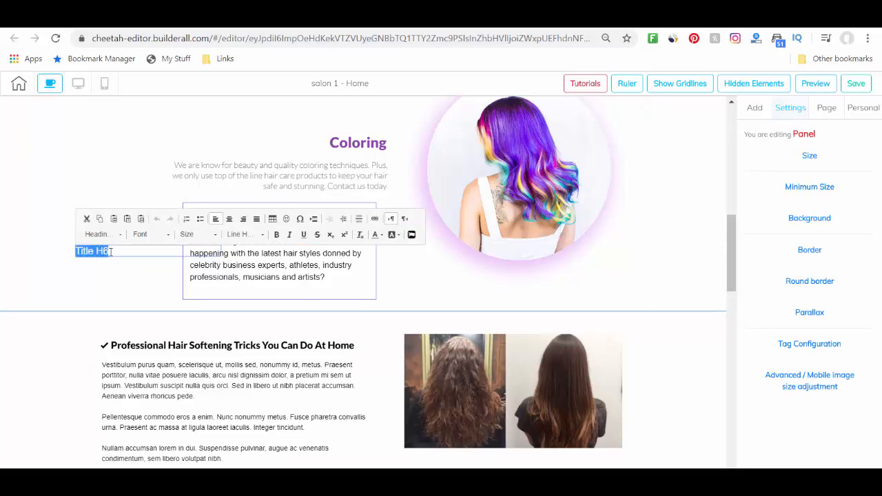
text(Hair Tips)
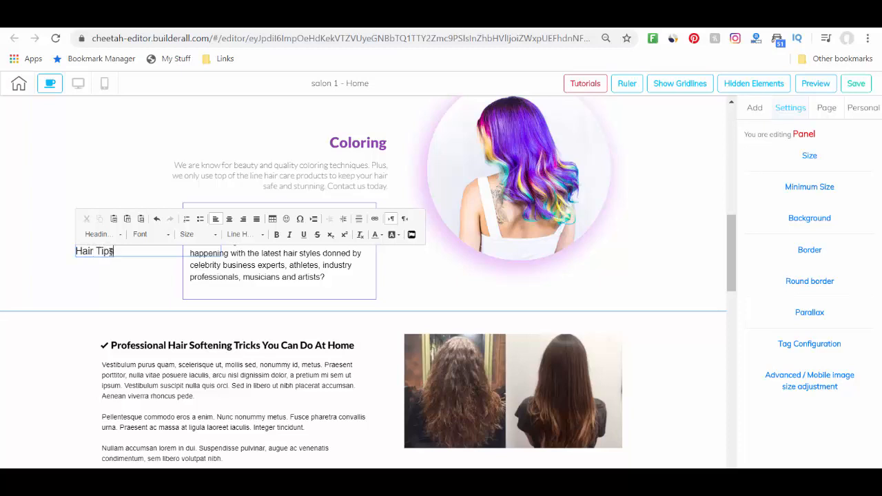
click(142, 285)
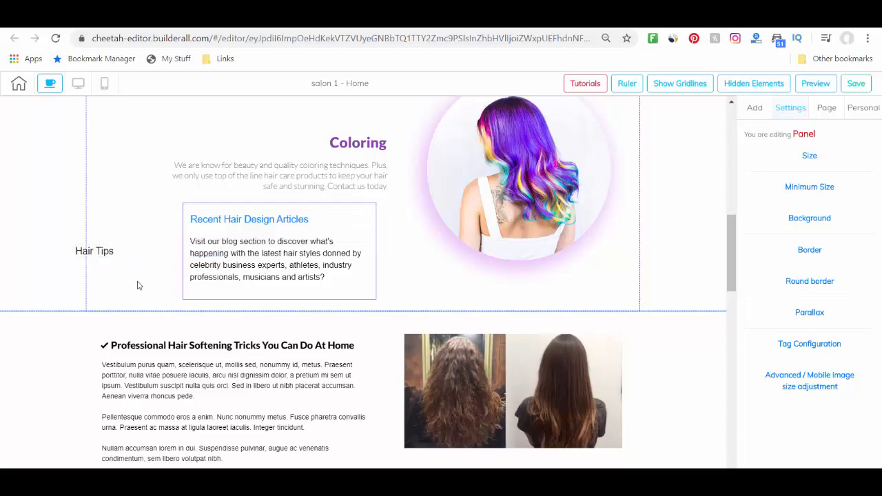
Move the Hair Tips title closer to the Recent Hair Design Articles box and delete it
drag(107, 260, 146, 278)
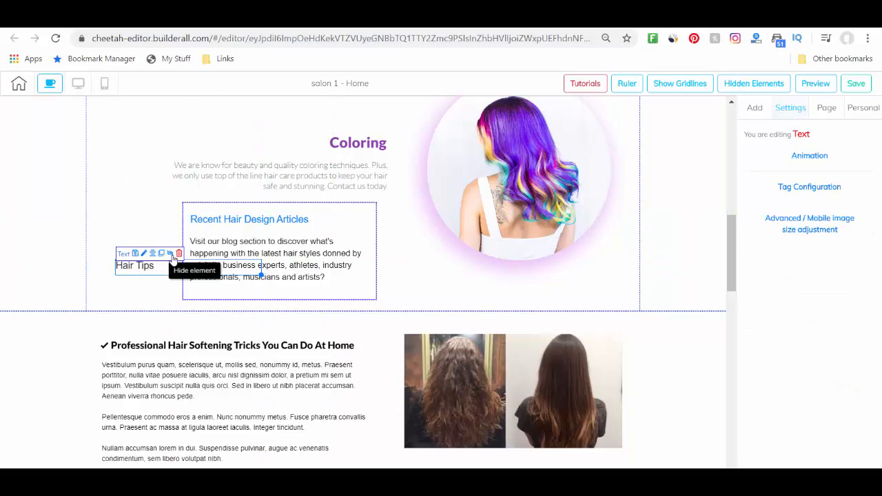
click(178, 255)
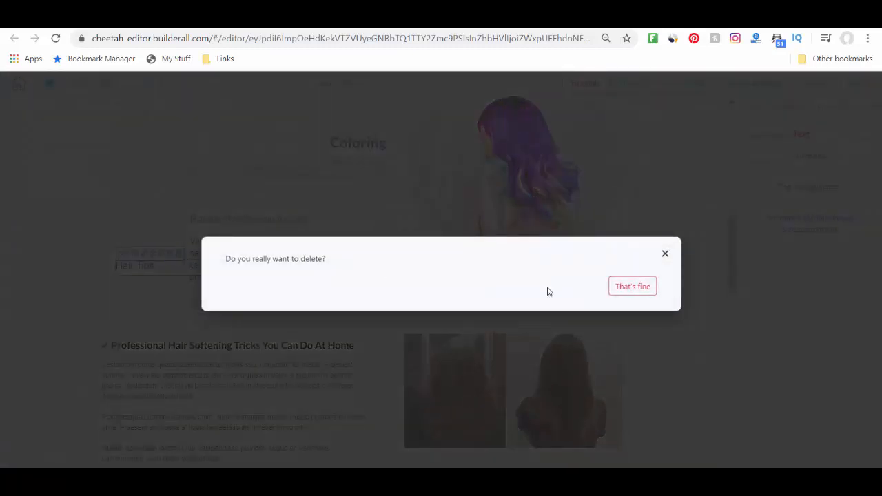
click(633, 287)
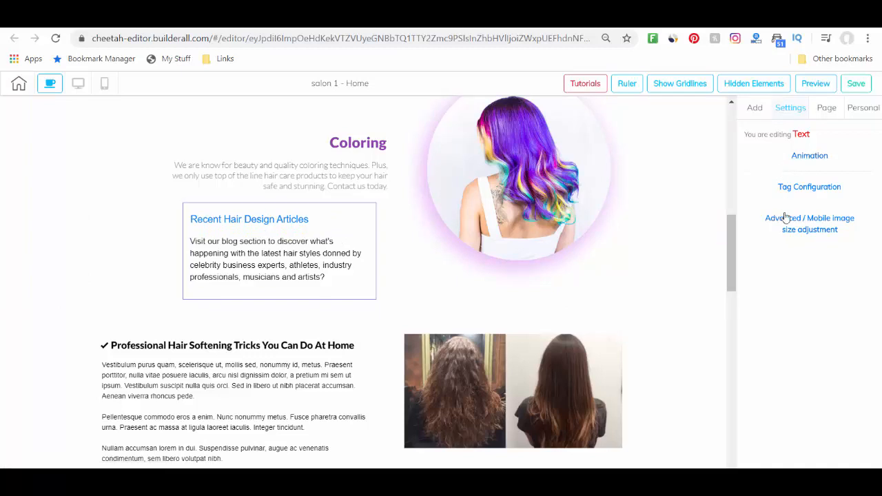
Add a Paragraph text element beside the Recent Hair Design Articles box and open it for editing
click(279, 259)
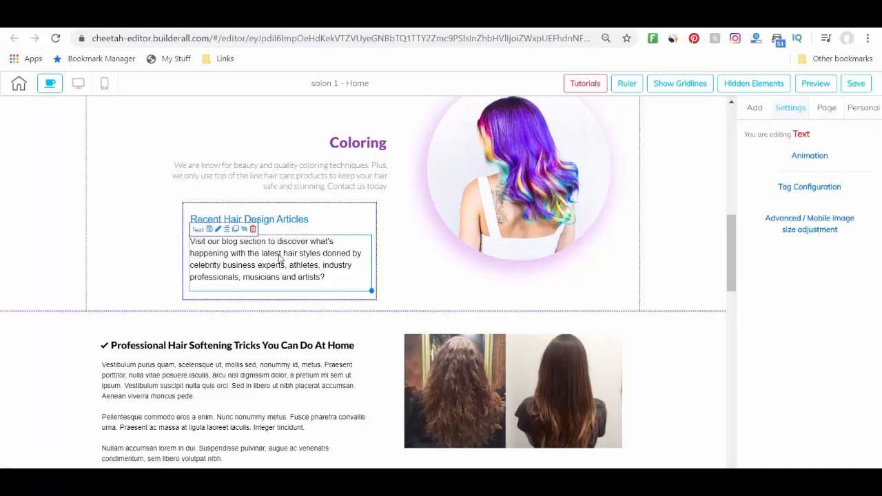
click(755, 108)
scroll(818, 249, down, 5)
click(774, 129)
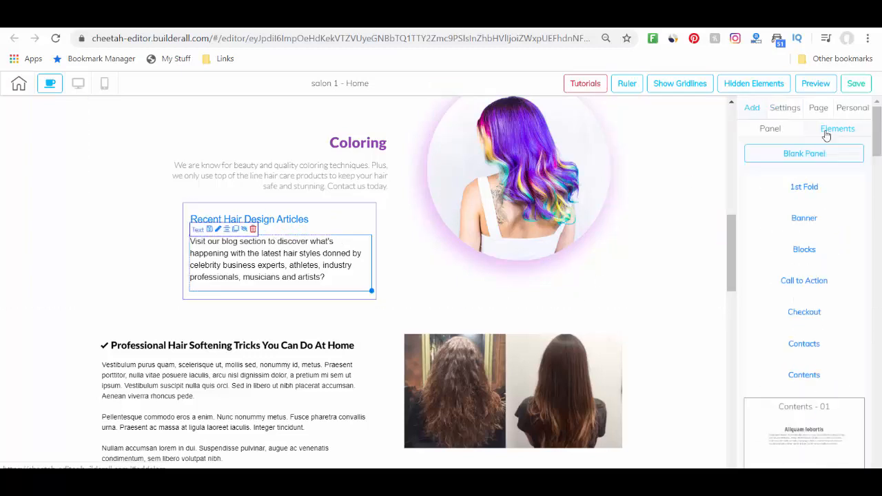
click(828, 131)
click(802, 166)
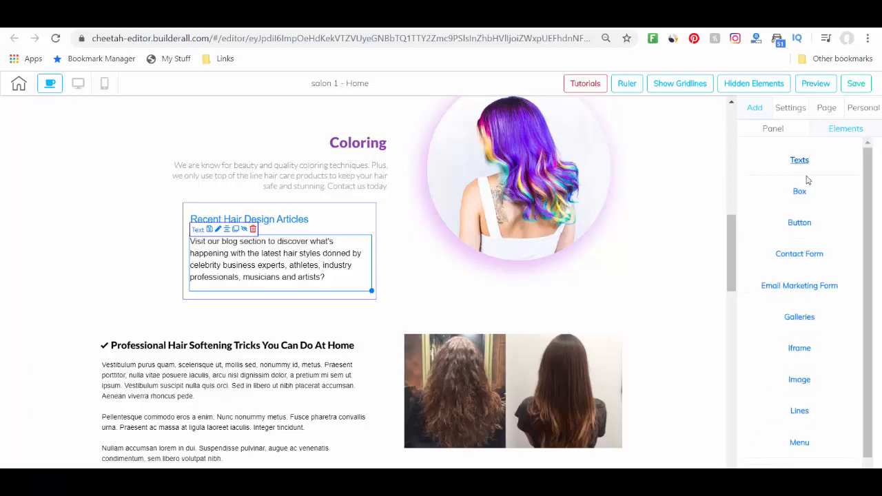
click(801, 168)
scroll(801, 267, down, 5)
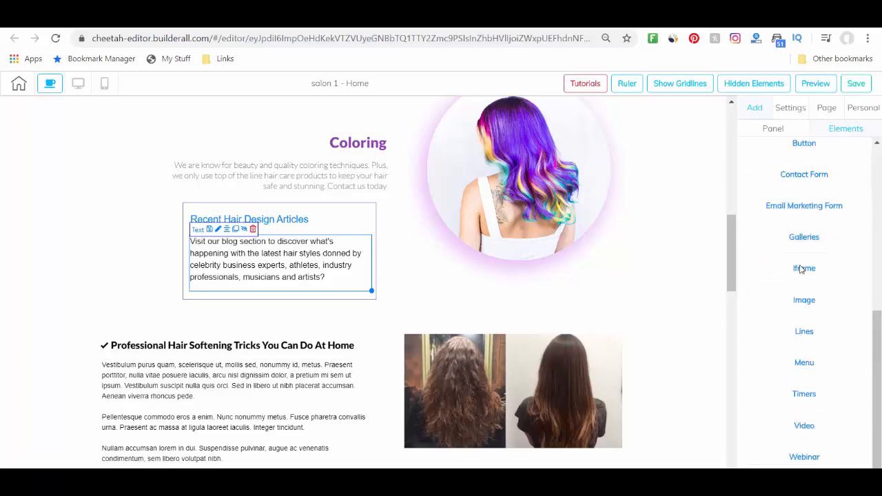
scroll(801, 271, up, 3)
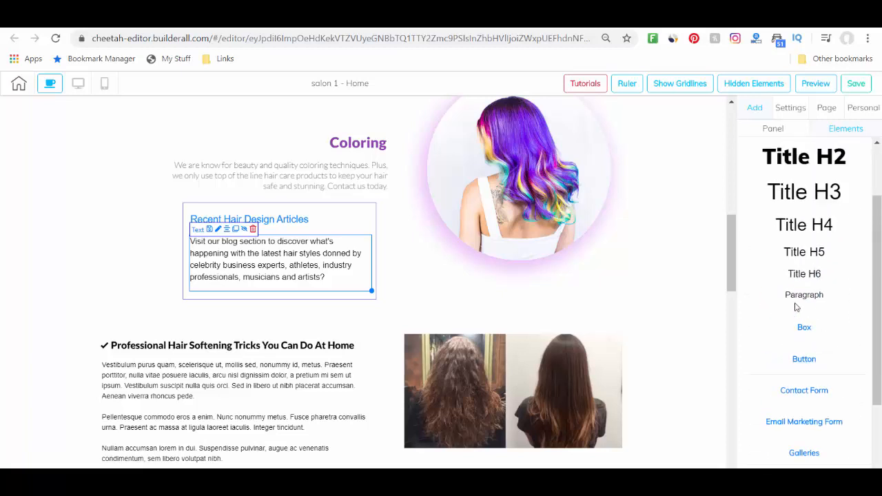
drag(787, 300, 123, 274)
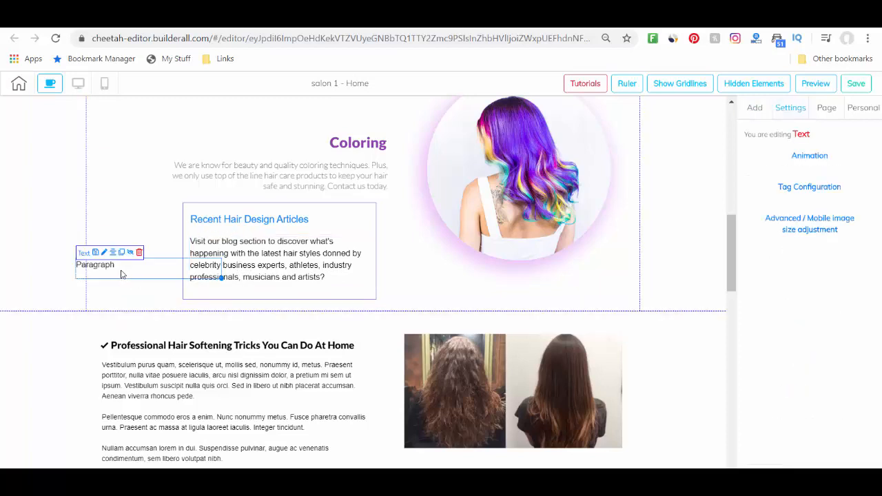
double_click(116, 269)
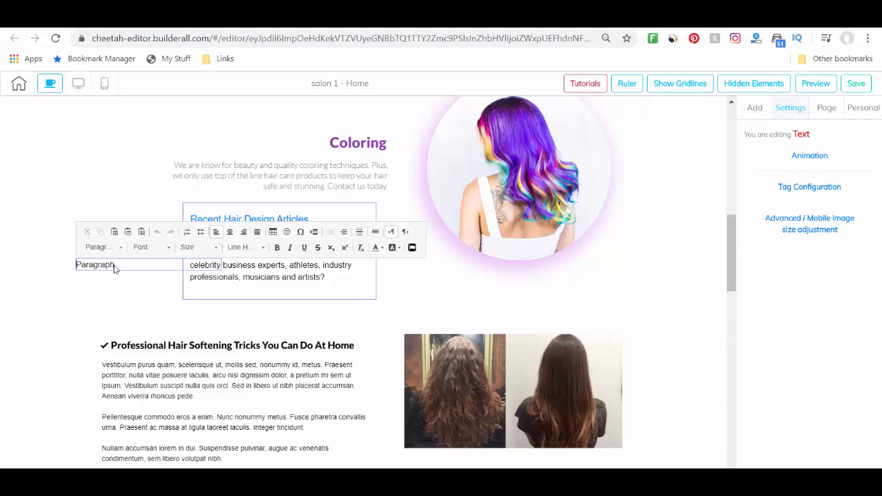
Copy the blog description from the Recent Hair Design Articles box and paste it over the new paragraph's placeholder text
click(331, 295)
double_click(198, 250)
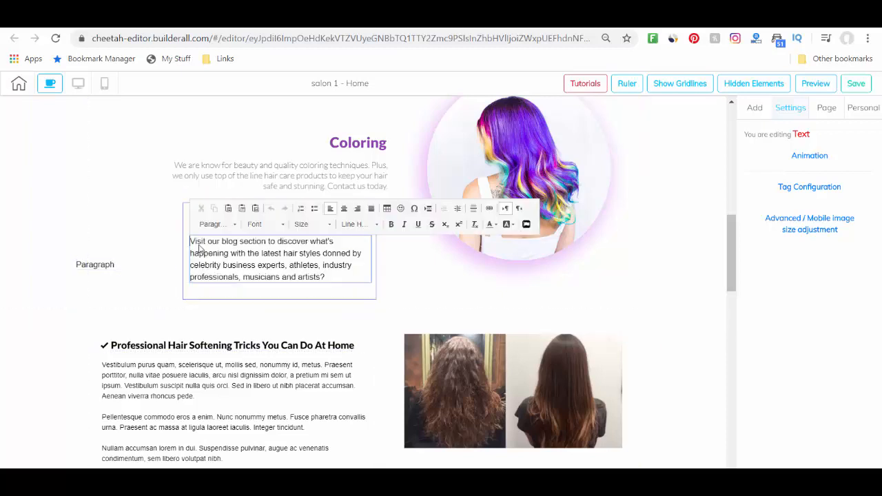
triple_click(326, 277)
key(ctrl+c)
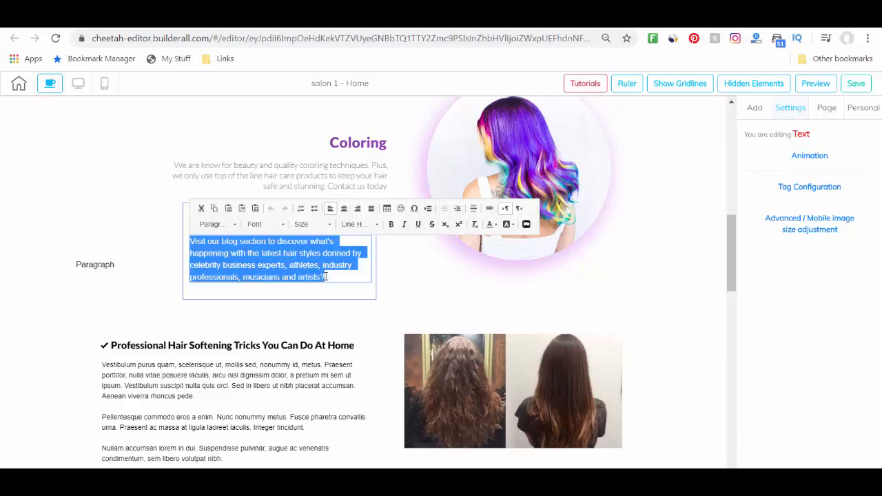
click(112, 270)
double_click(114, 269)
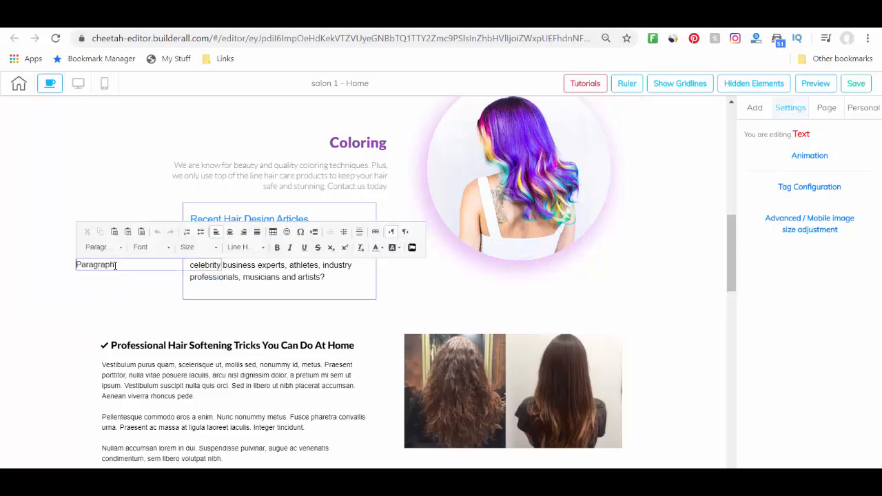
double_click(115, 265)
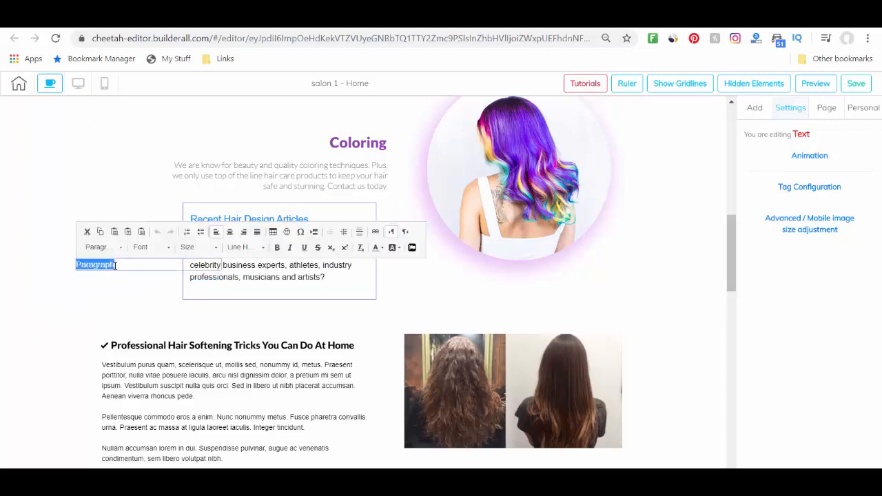
key(ctrl+v)
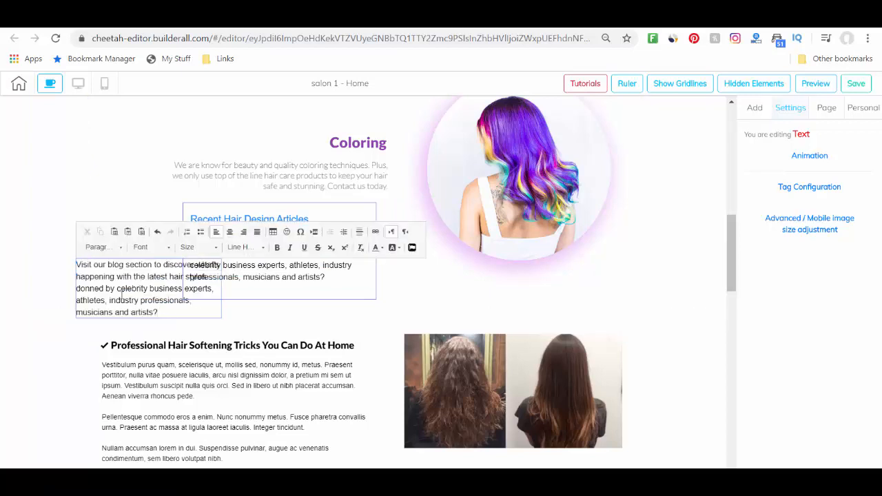
click(257, 316)
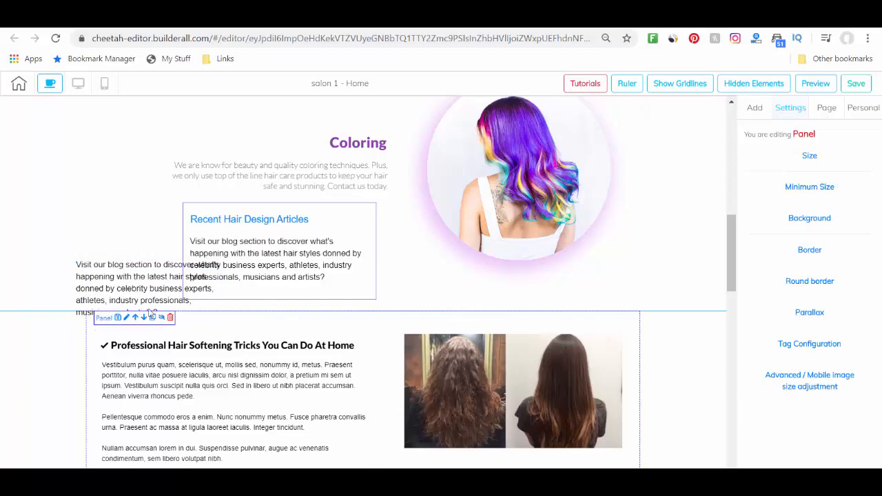
Move the pasted paragraph over the lower edge of the Coloring section's round hair photo, and delete it
click(138, 298)
click(63, 291)
drag(110, 271, 487, 269)
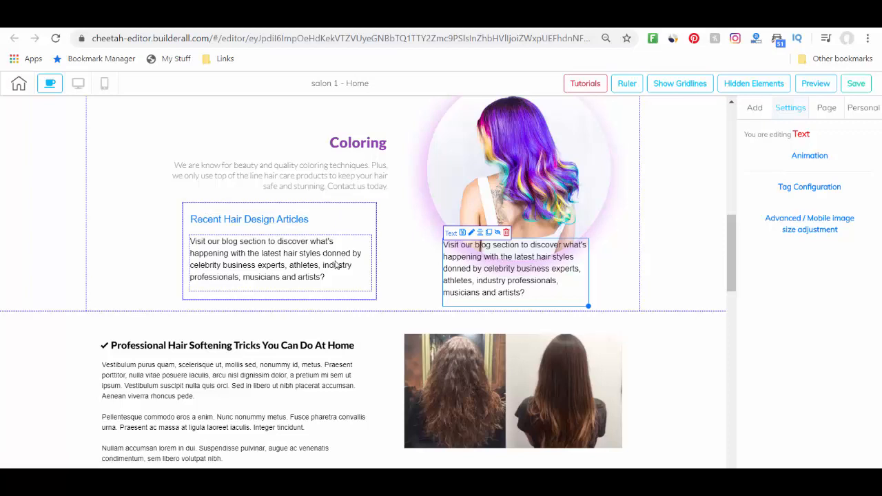
double_click(525, 285)
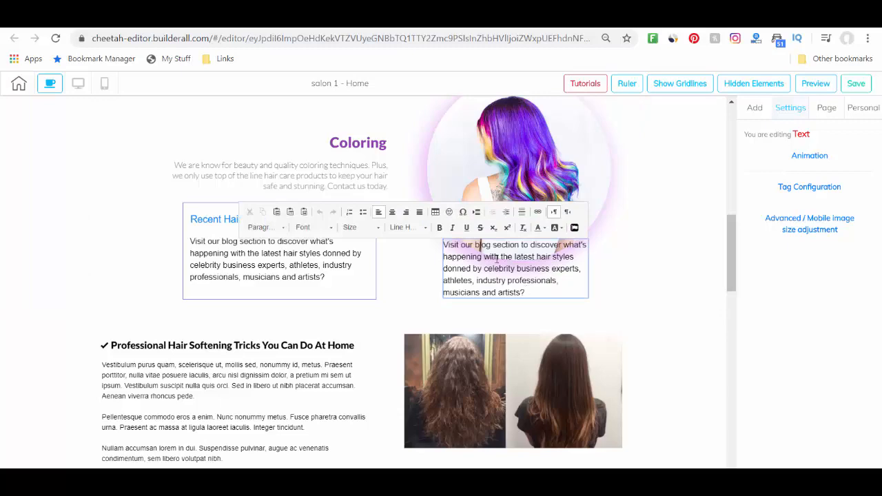
click(622, 278)
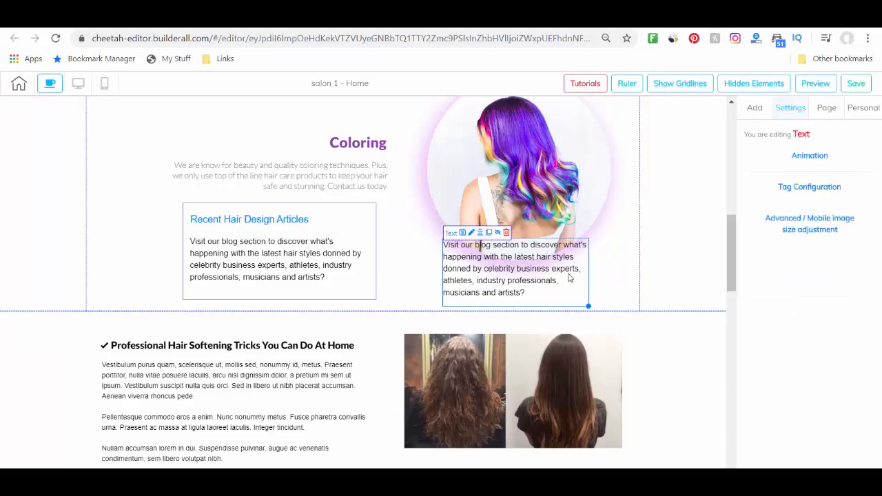
click(506, 233)
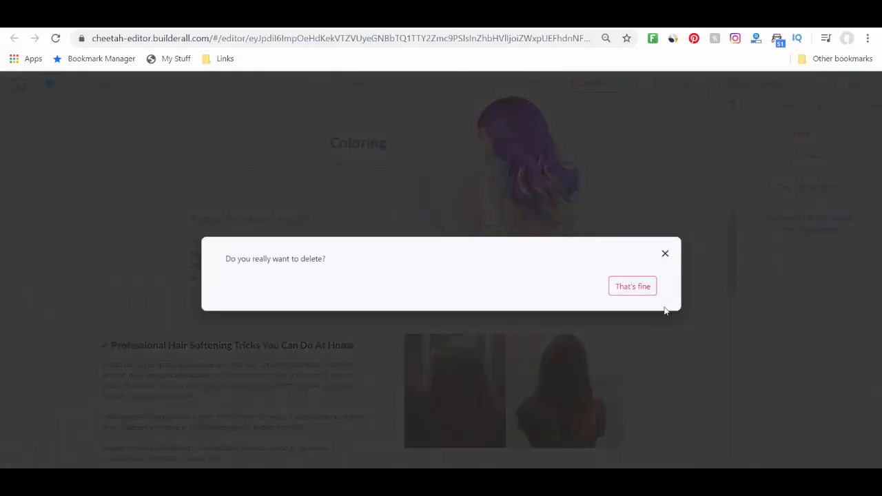
click(633, 286)
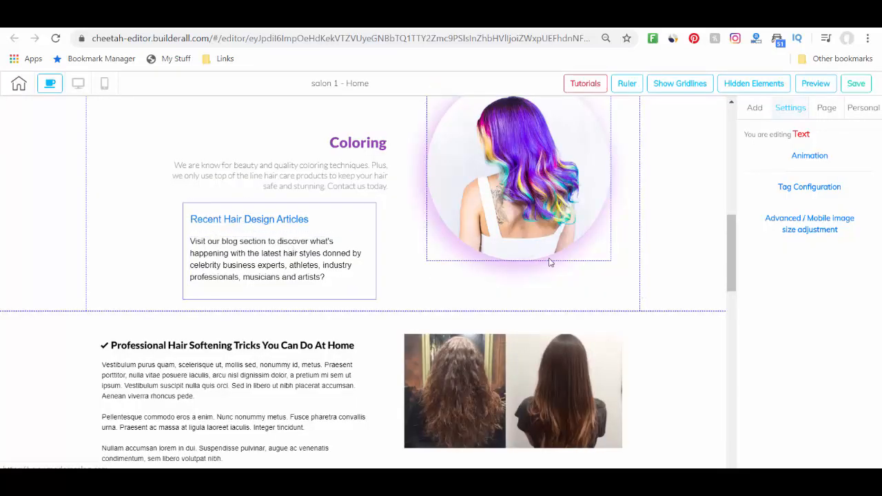
Place a thin-outlined box element over the lower hair photo, level with the Recent Hair Design Articles box, and delete it
click(753, 110)
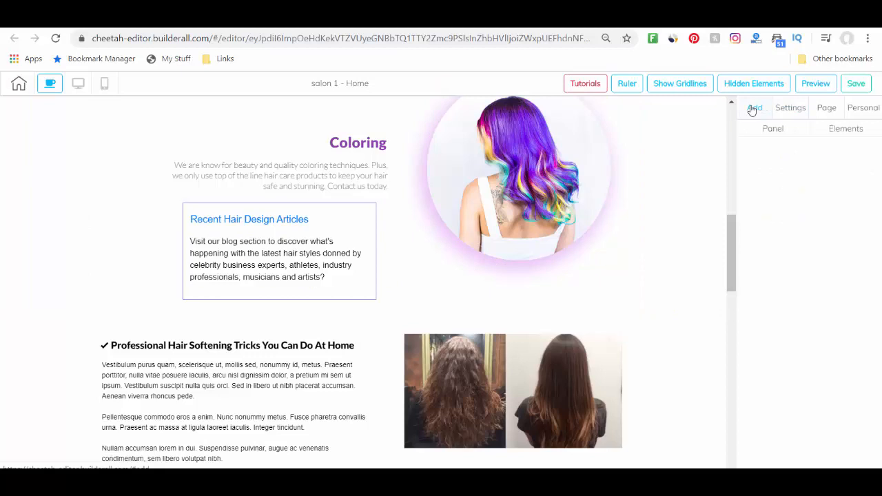
click(804, 136)
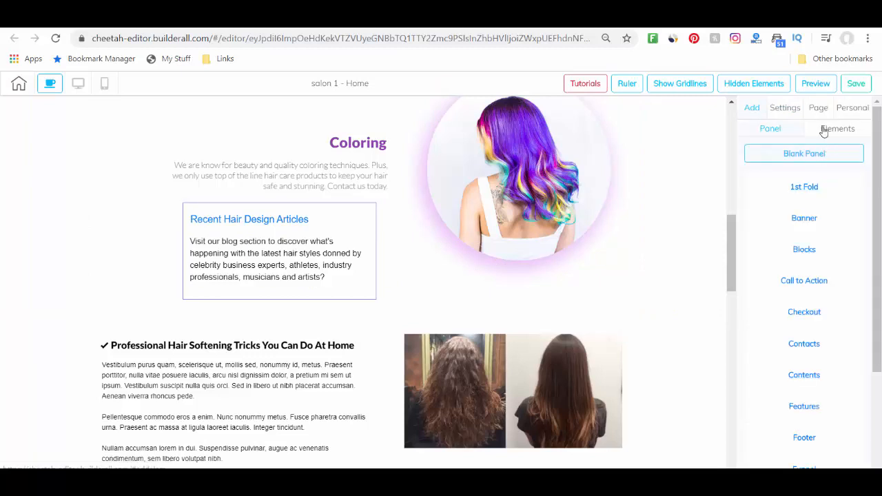
click(824, 131)
click(804, 329)
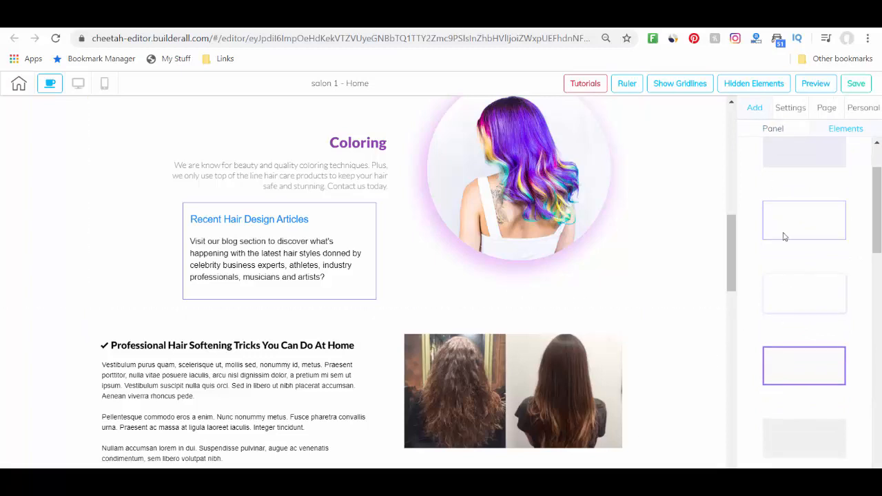
drag(783, 230, 462, 272)
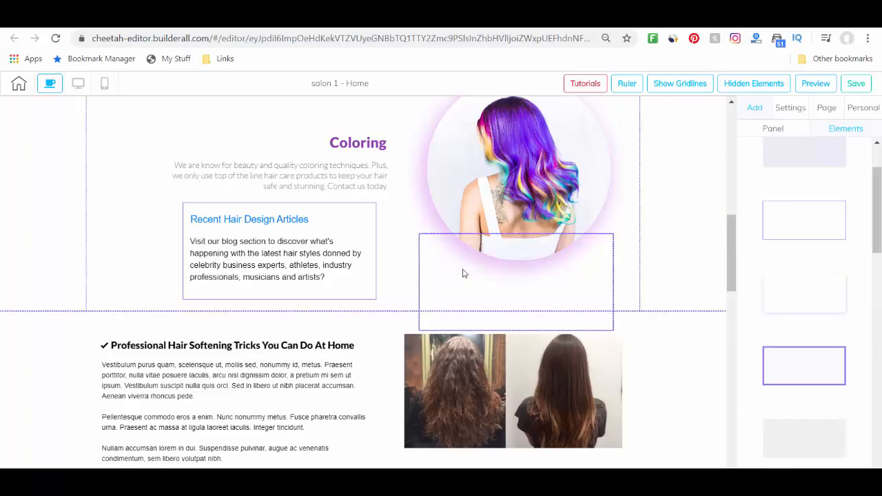
drag(541, 249, 592, 258)
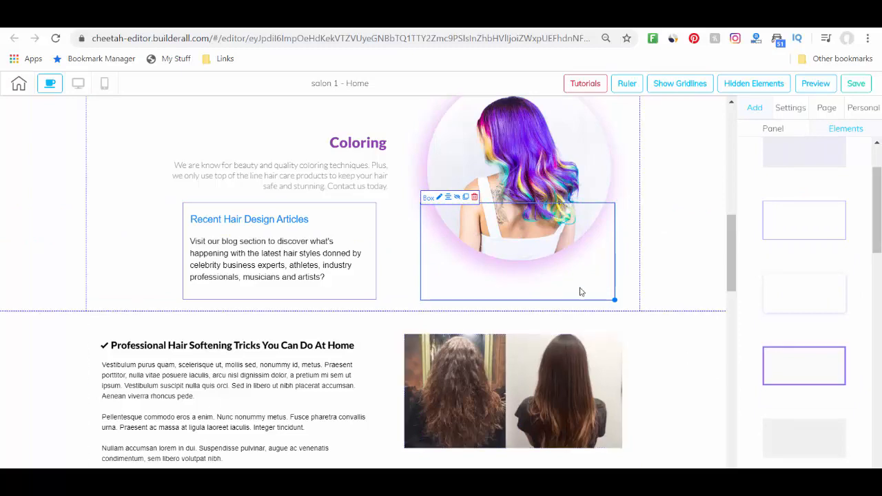
click(474, 197)
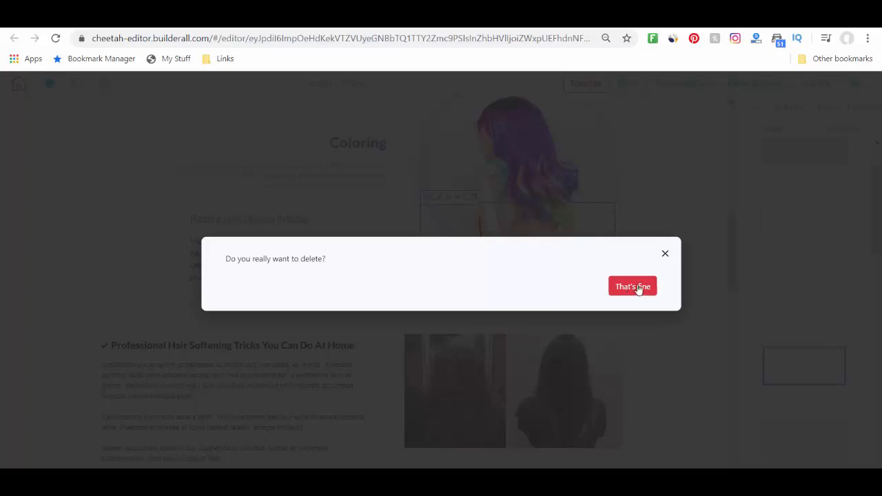
click(638, 288)
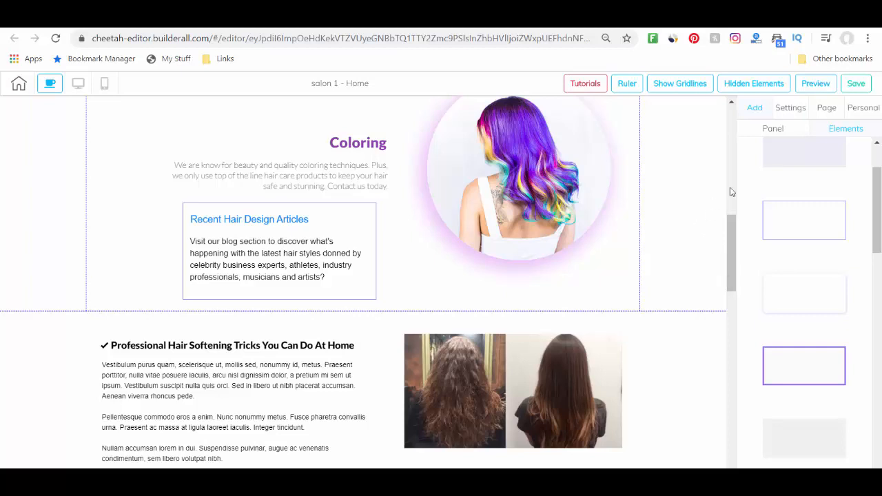
Save the salon 1 Home page
click(859, 88)
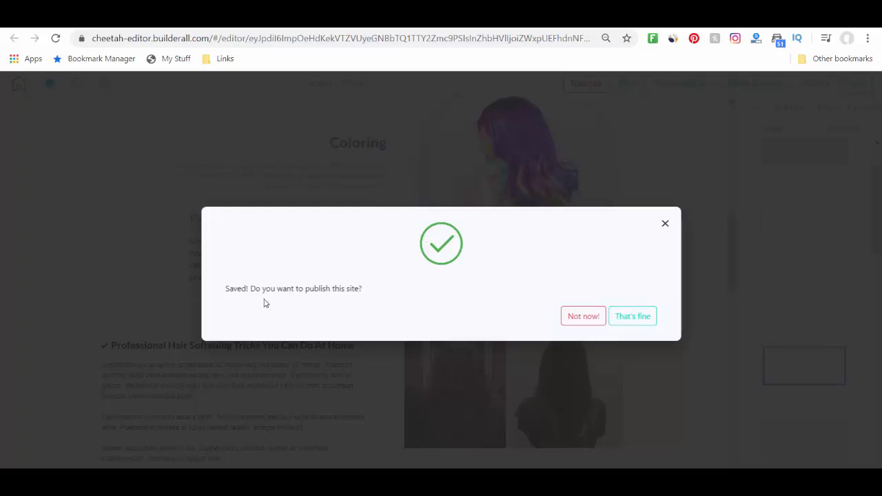
Publish the saved salon 1 site
click(632, 316)
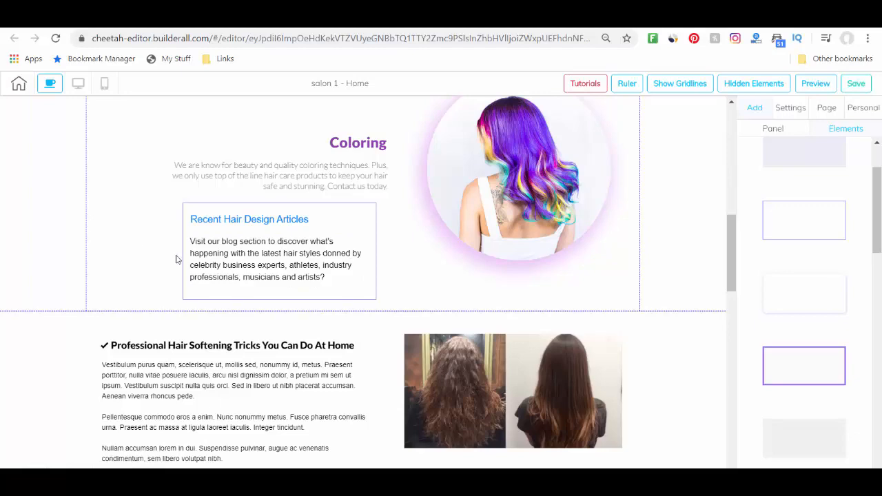
scroll(667, 350, down, 3)
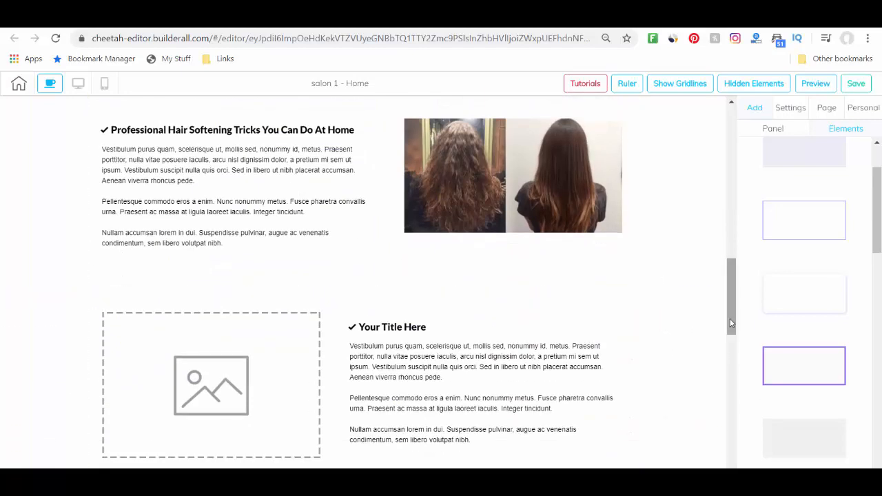
scroll(399, 282, up, 2)
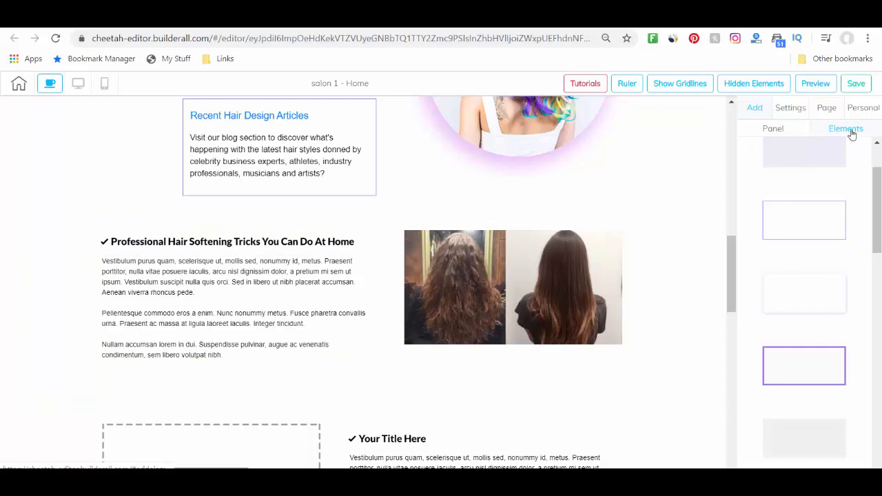
Add the Express Content - Single 02 panel from the Contents panel templates to the salon 1 Home page
click(774, 131)
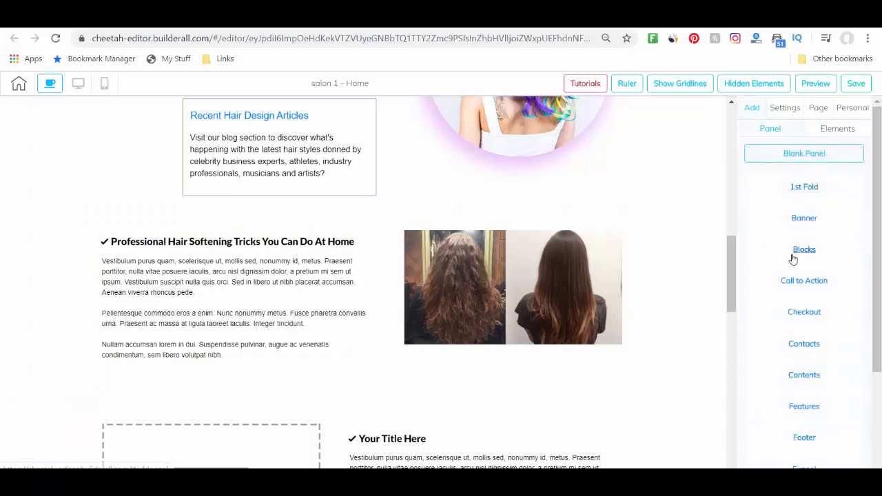
scroll(794, 261, down, 3)
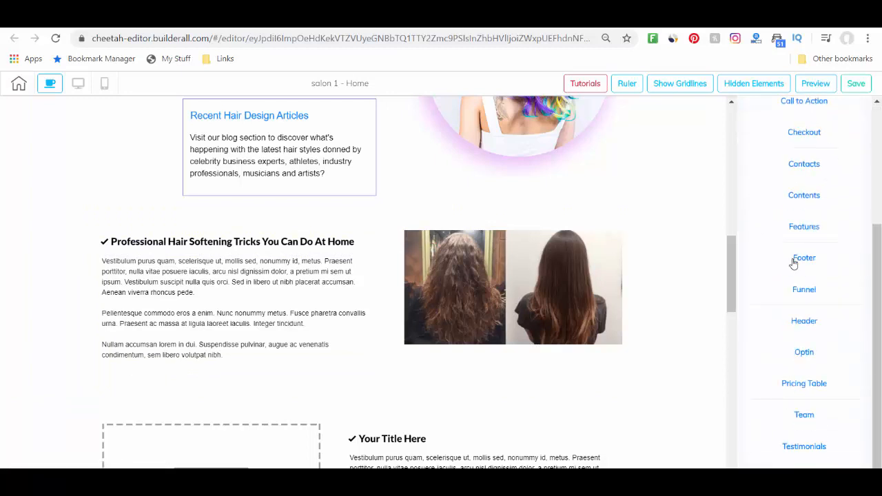
click(791, 197)
scroll(783, 278, down, 6)
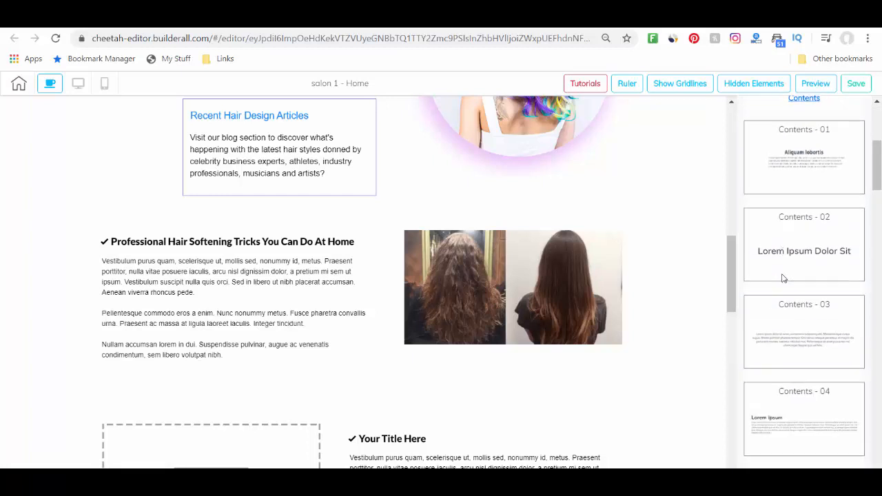
scroll(783, 278, down, 5)
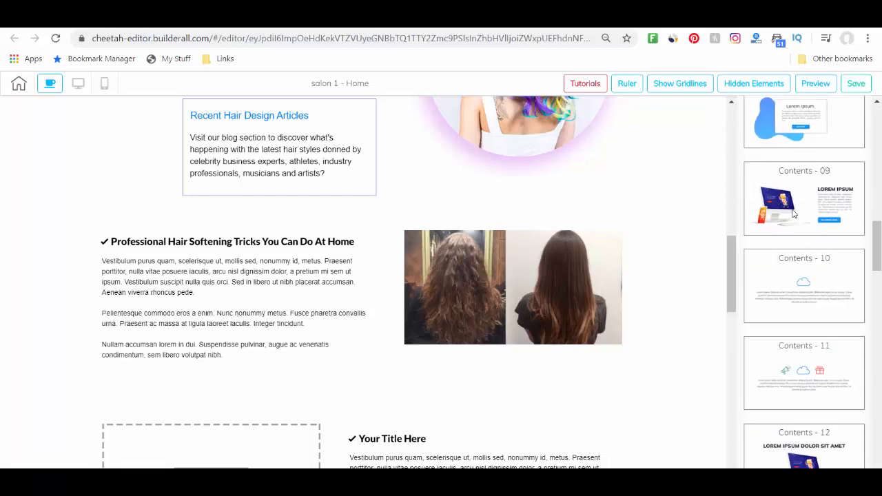
scroll(793, 219, down, 8)
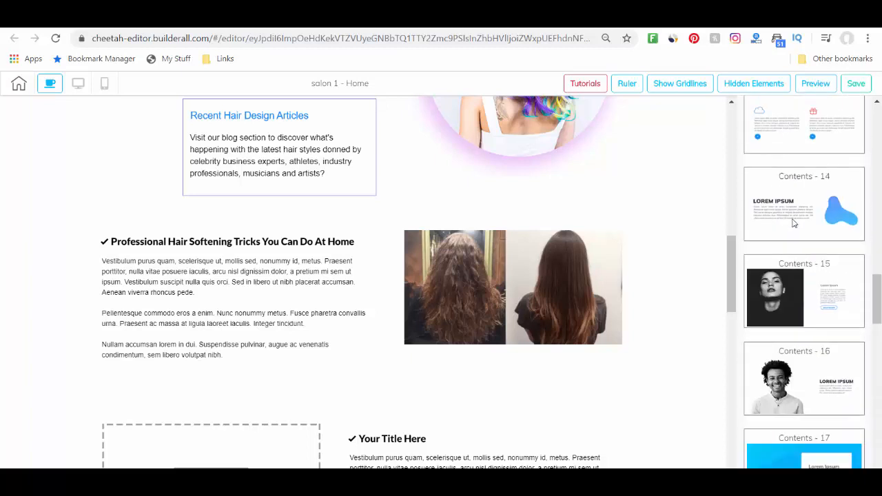
scroll(793, 219, down, 5)
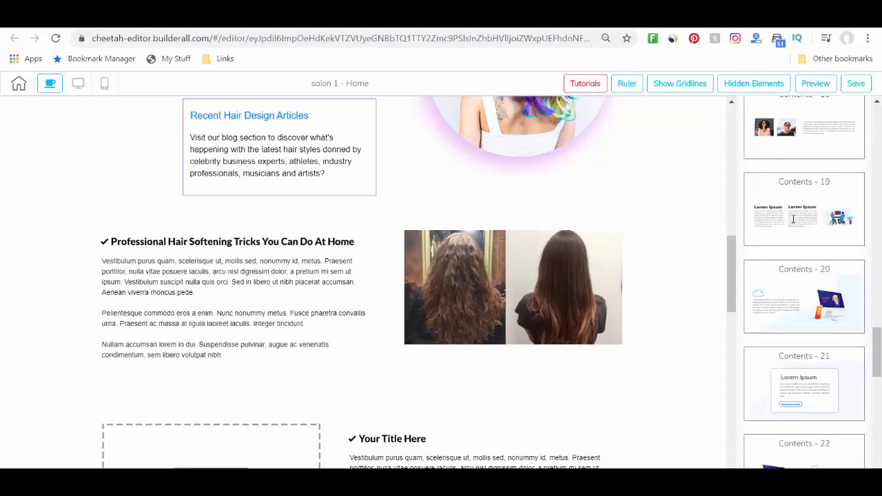
scroll(815, 307, down, 3)
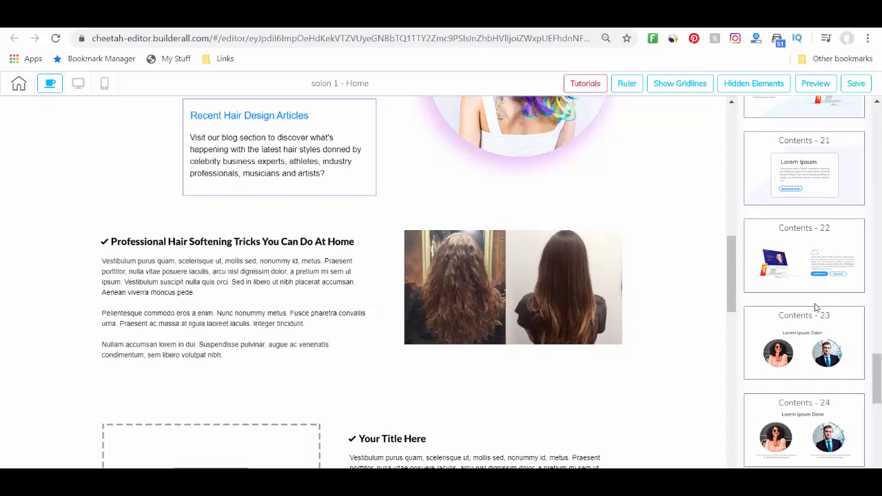
scroll(817, 296, down, 6)
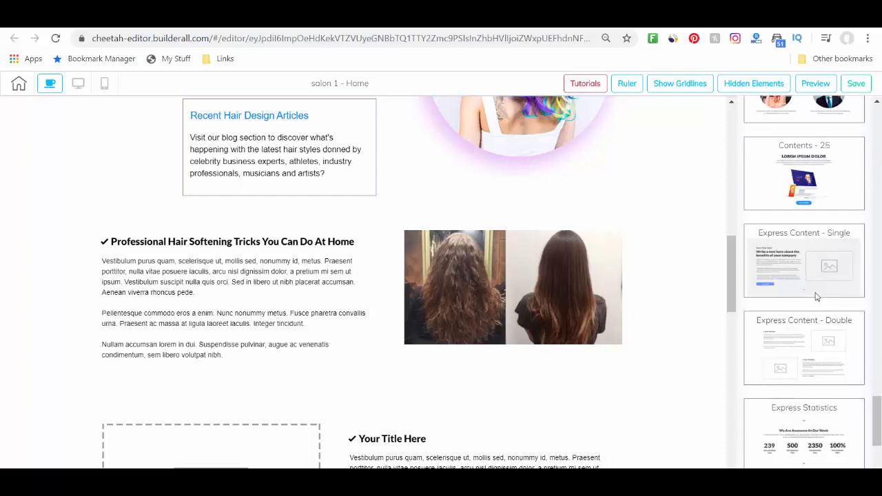
scroll(817, 297, down, 3)
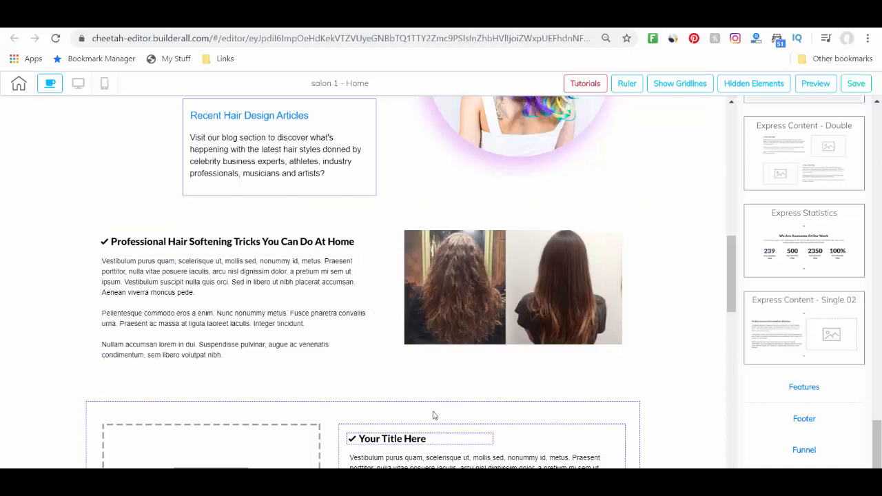
scroll(647, 398, down, 3)
scroll(646, 402, up, 2)
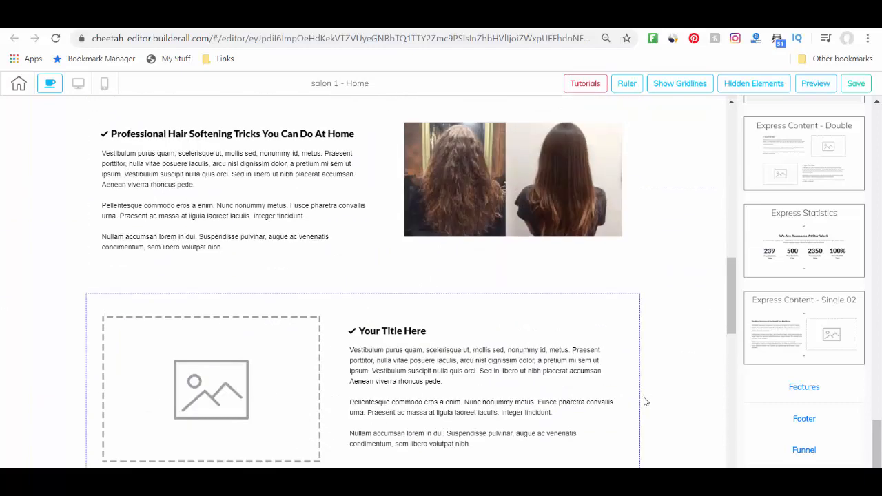
scroll(581, 388, down, 2)
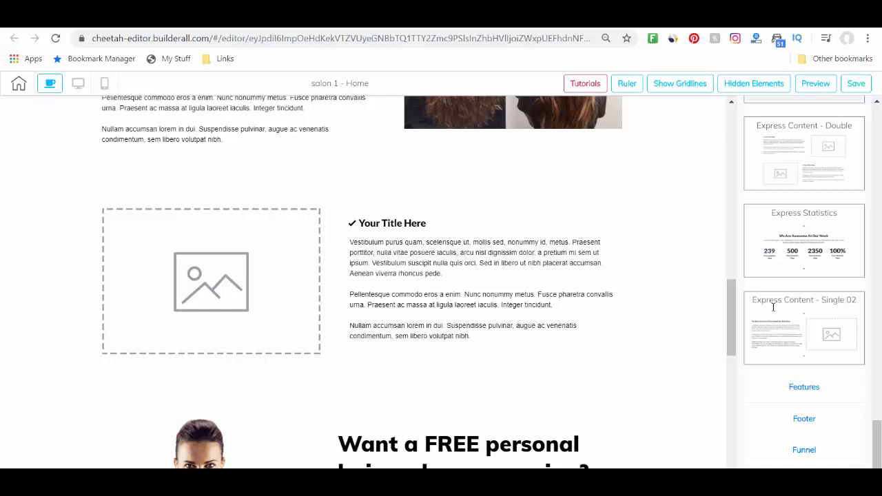
click(773, 307)
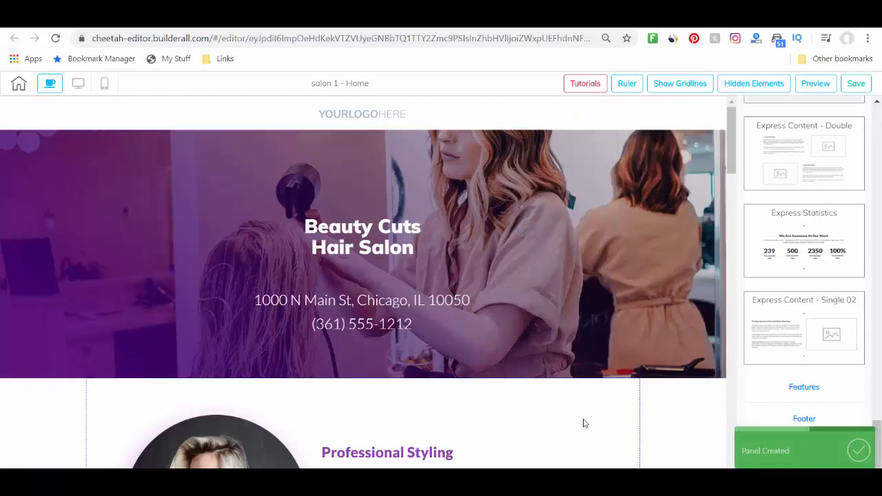
Move the new Best Services panel up three places, between the Your Title Here section and the free hair makeover section
scroll(583, 420, down, 10)
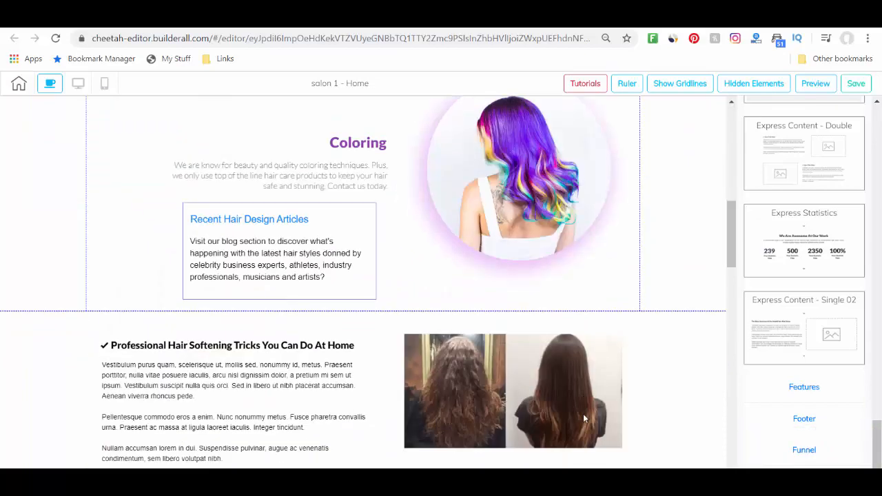
scroll(584, 419, down, 10)
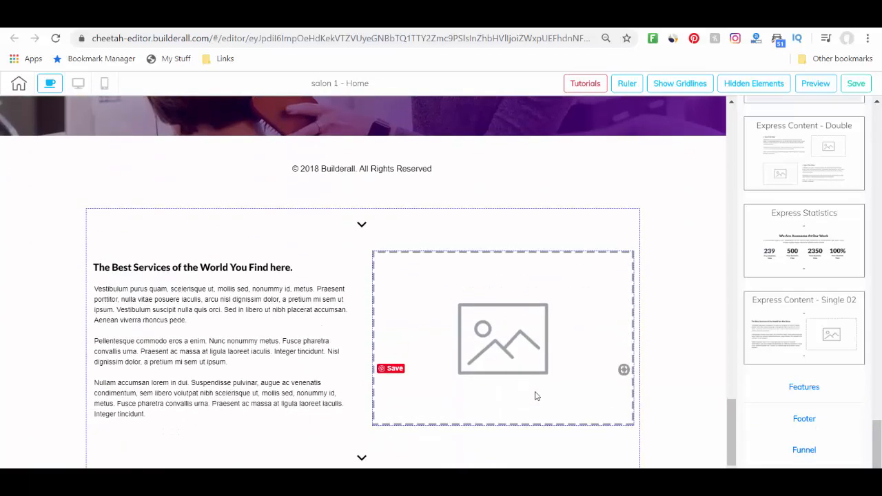
click(675, 321)
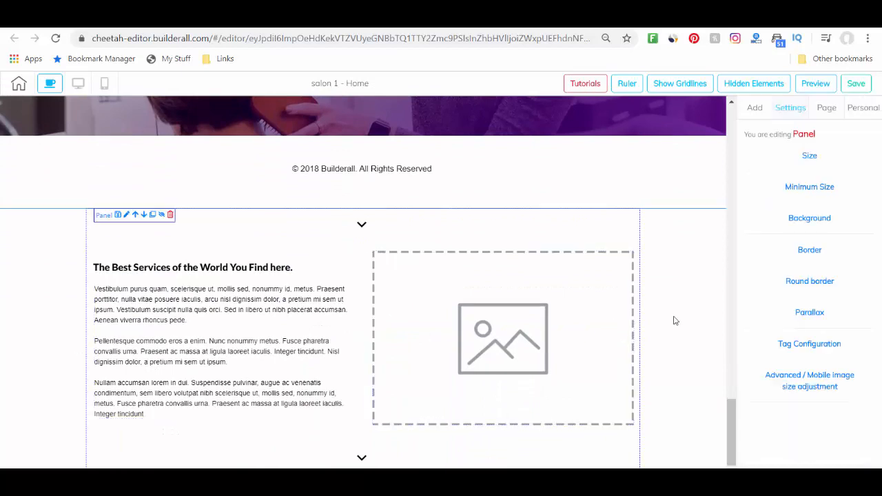
click(136, 216)
scroll(137, 218, up, 2)
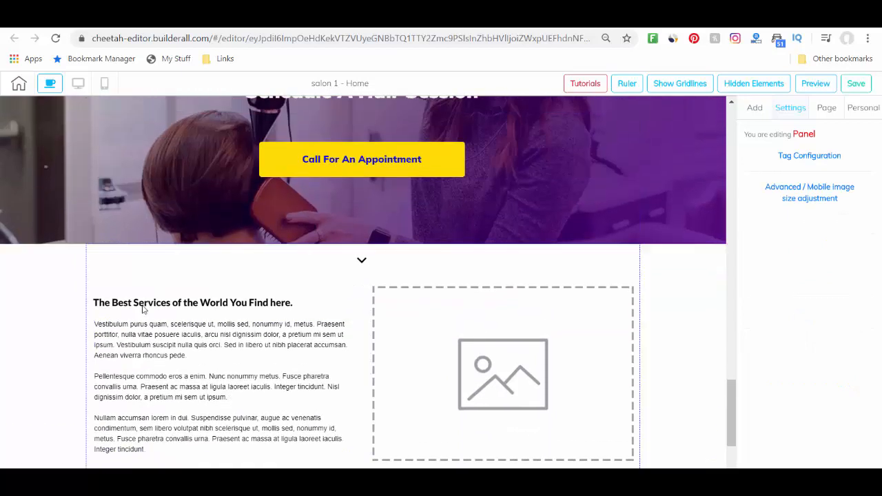
scroll(144, 339, down, 2)
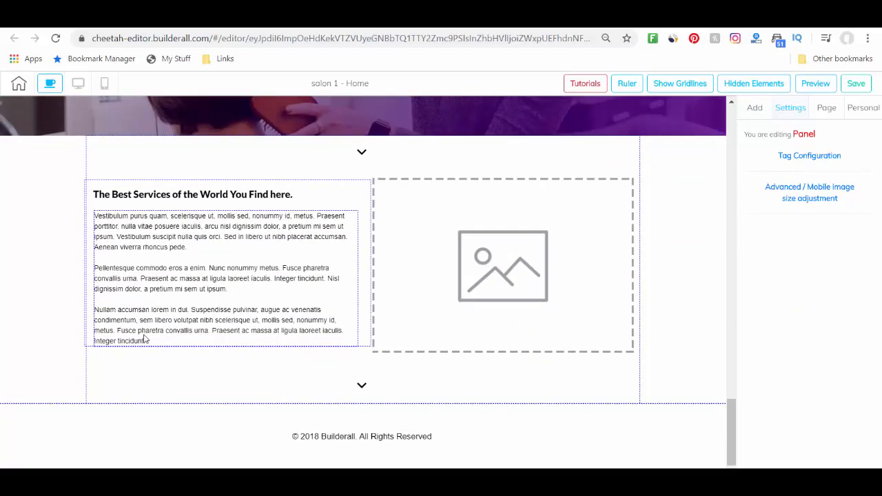
click(36, 270)
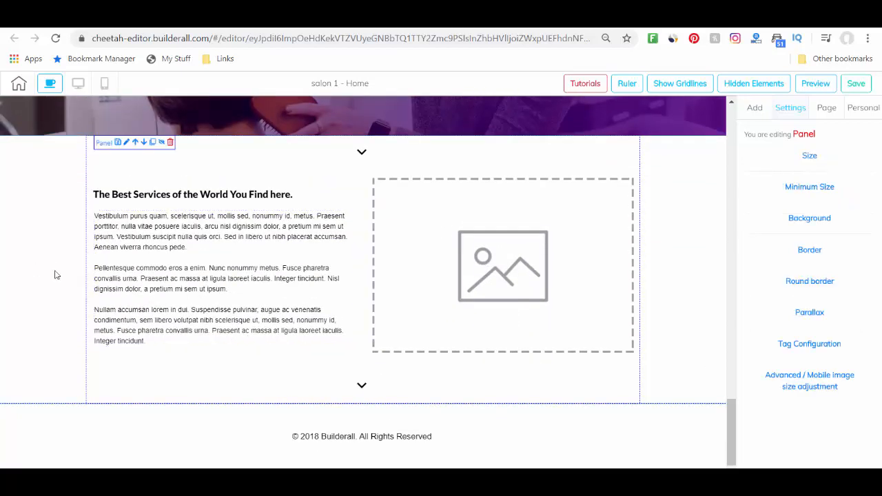
click(135, 143)
scroll(180, 219, up, 5)
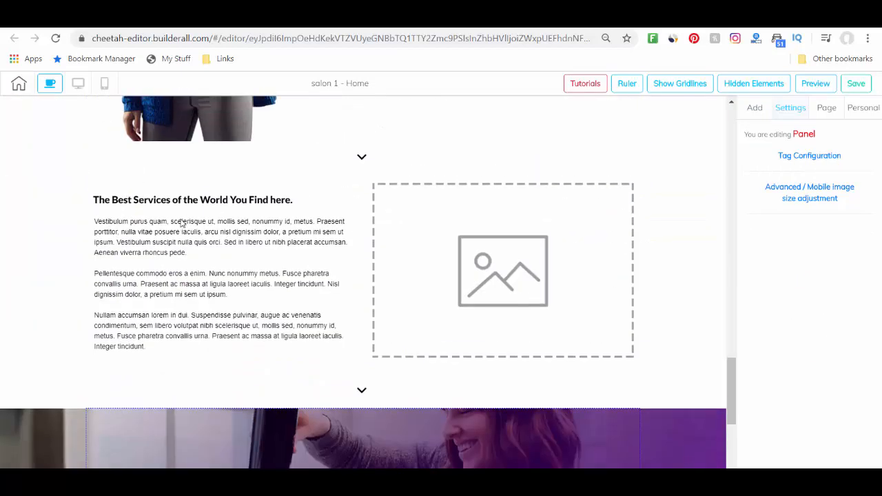
click(49, 288)
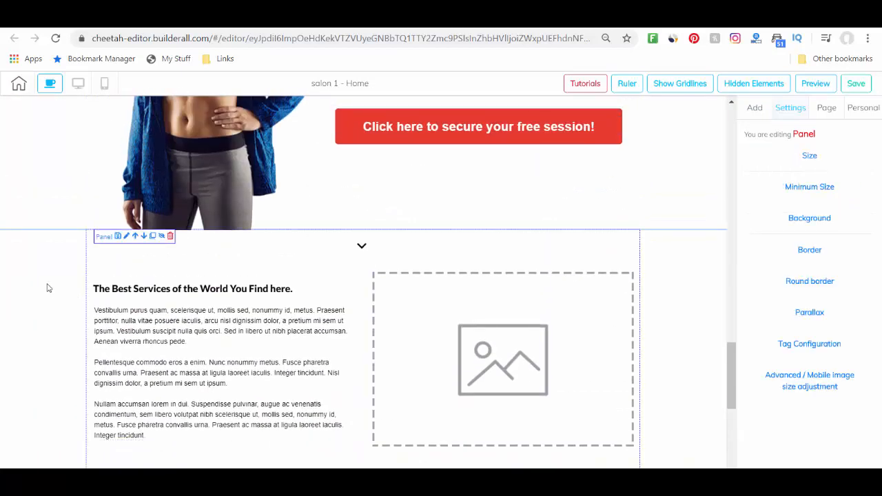
click(136, 237)
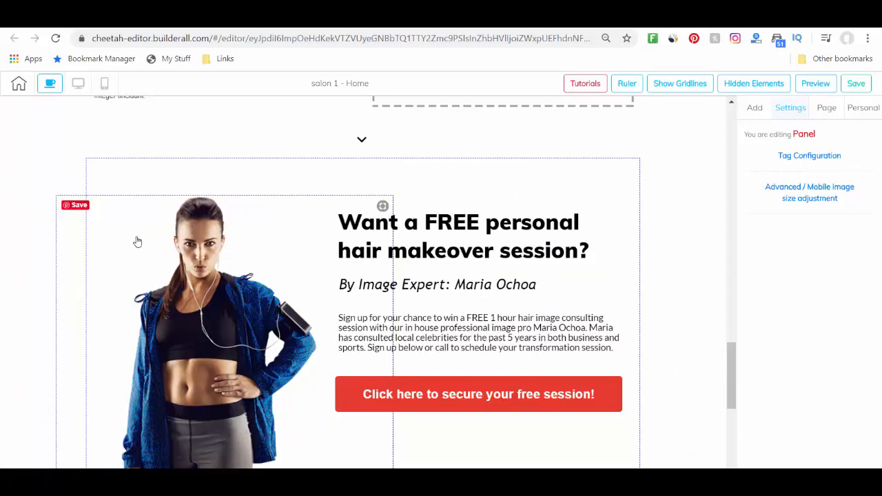
scroll(35, 207, up, 6)
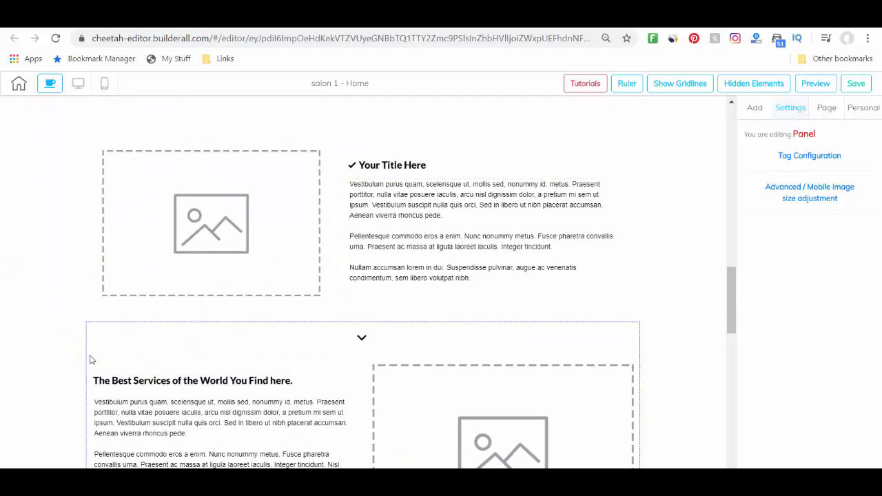
Delete the Best Services panel below the Your Title Here section
click(47, 354)
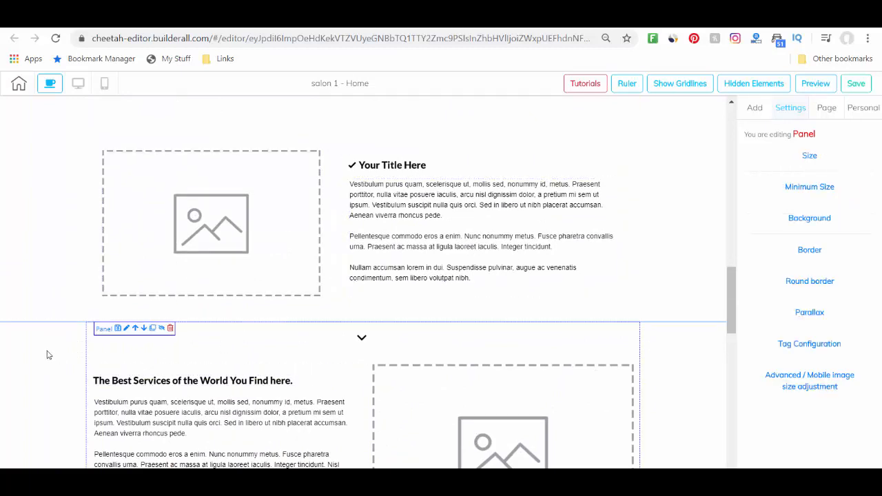
click(169, 329)
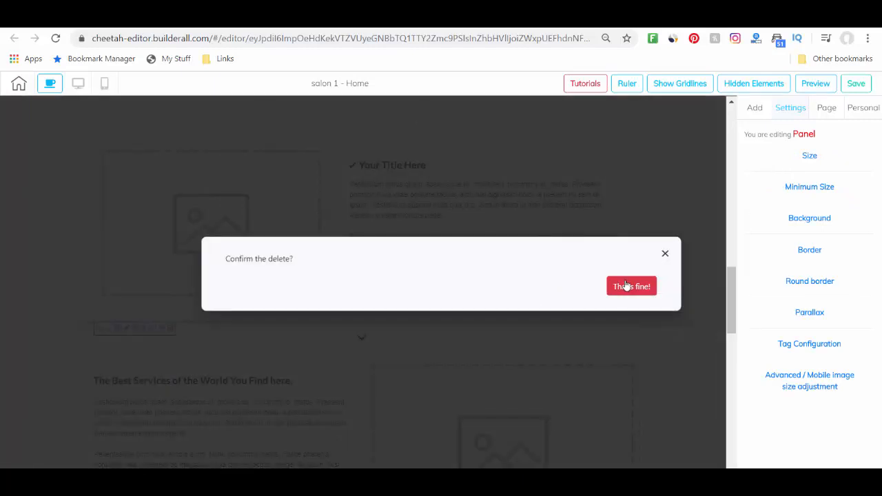
click(627, 288)
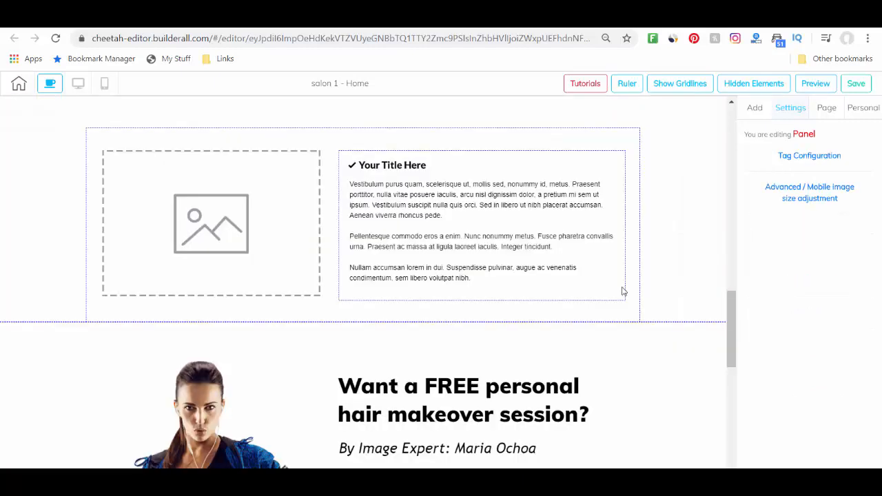
Examine the Optin panel templates and compare Optin - Personal Trainer with the page's free hair makeover section
scroll(614, 292, down, 2)
scroll(611, 293, up, 4)
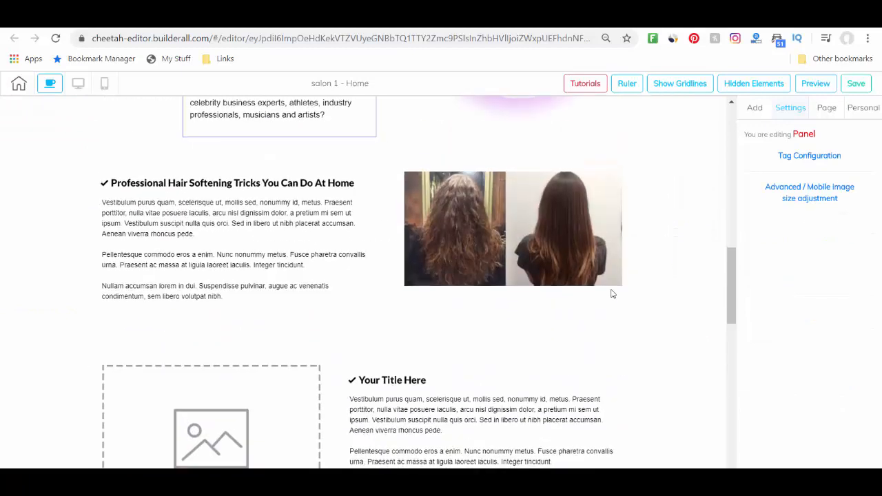
scroll(611, 292, down, 4)
scroll(604, 316, down, 2)
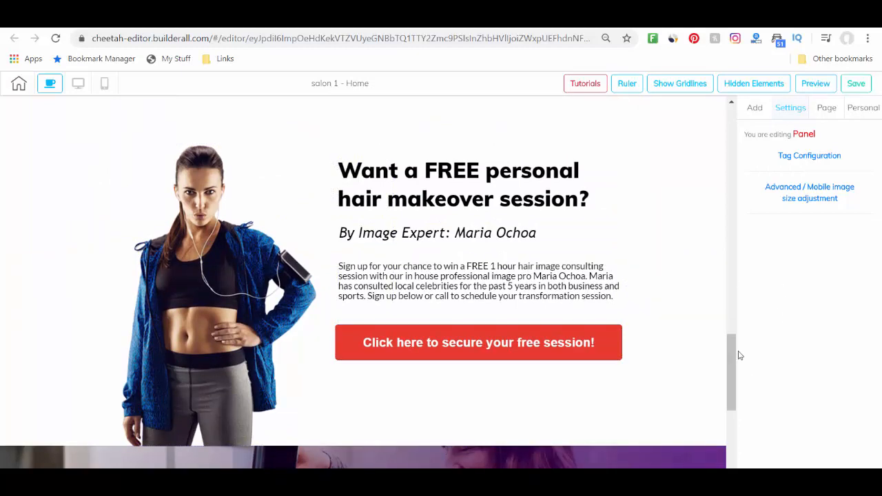
drag(739, 356, 740, 420)
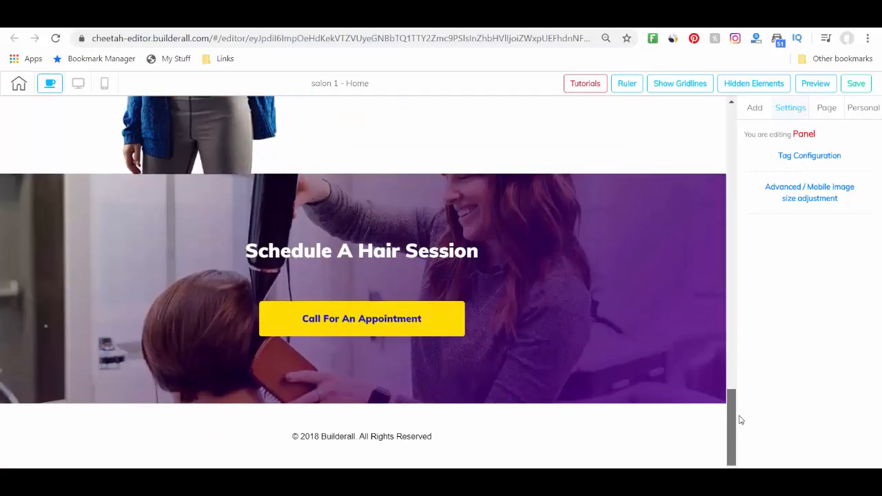
click(756, 108)
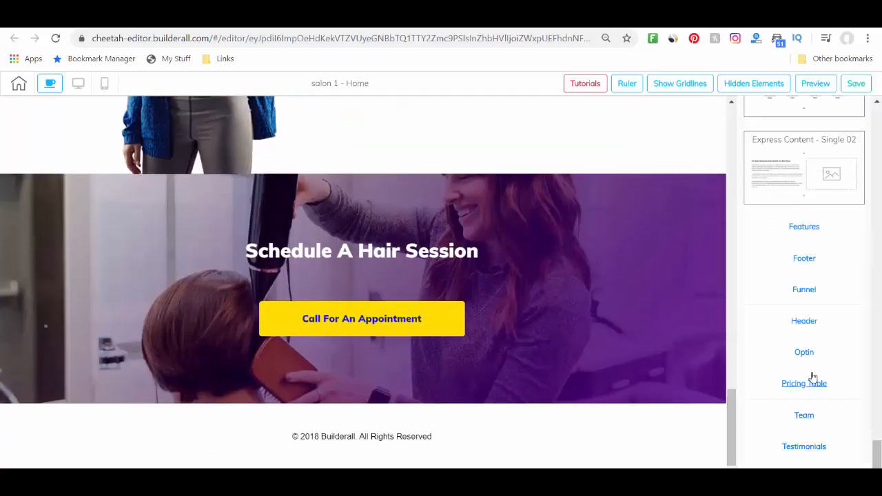
click(805, 352)
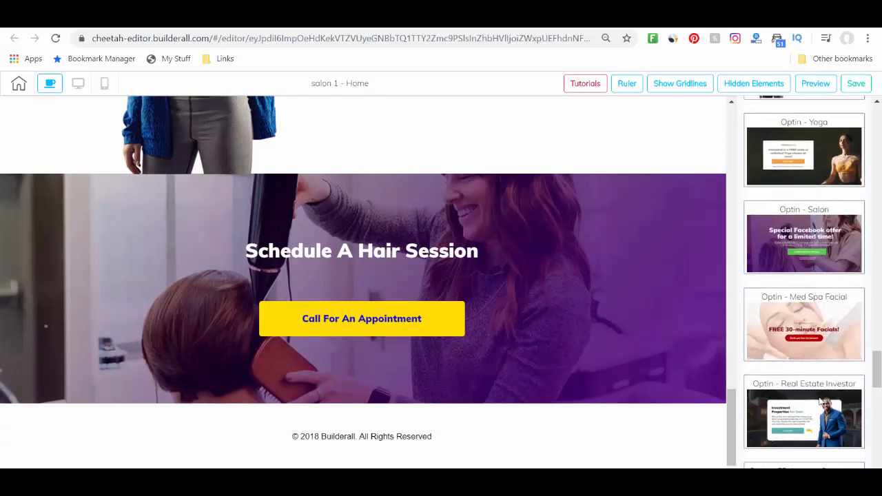
scroll(810, 405, up, 3)
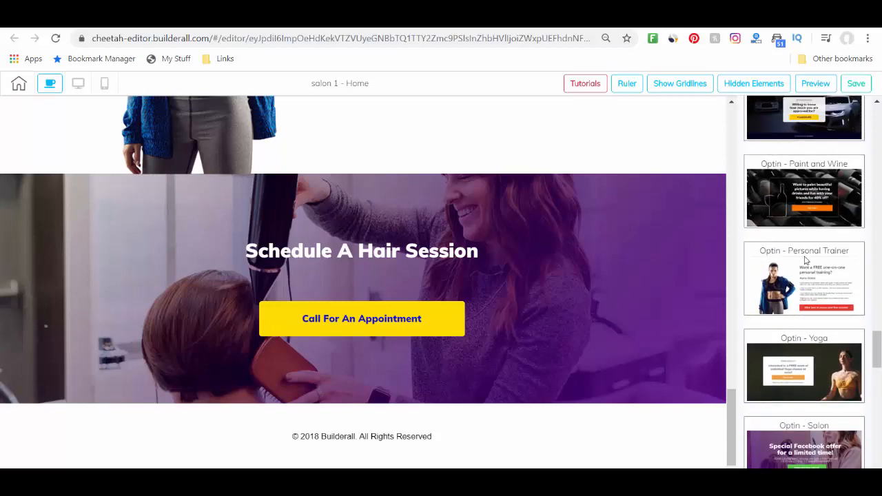
drag(754, 281, 499, 250)
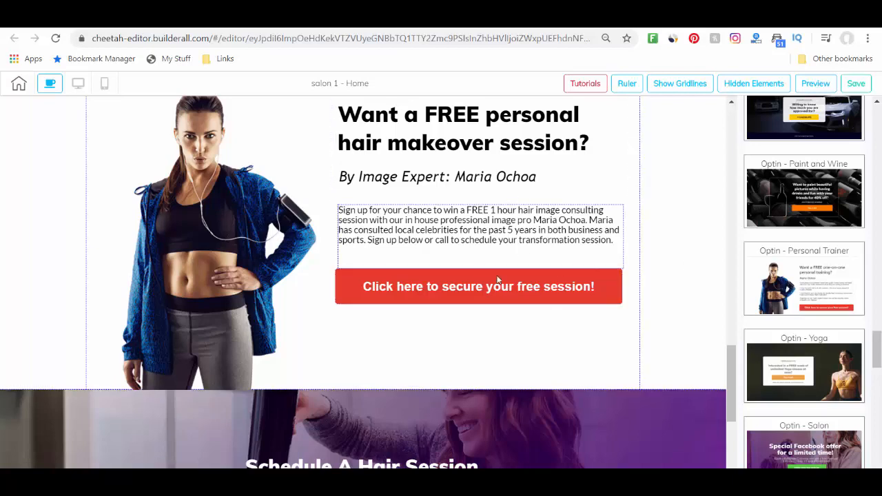
Examine the closing sections of the salon 1 Home page and browse the Footer panel templates
scroll(705, 301, up, 3)
scroll(644, 317, down, 2)
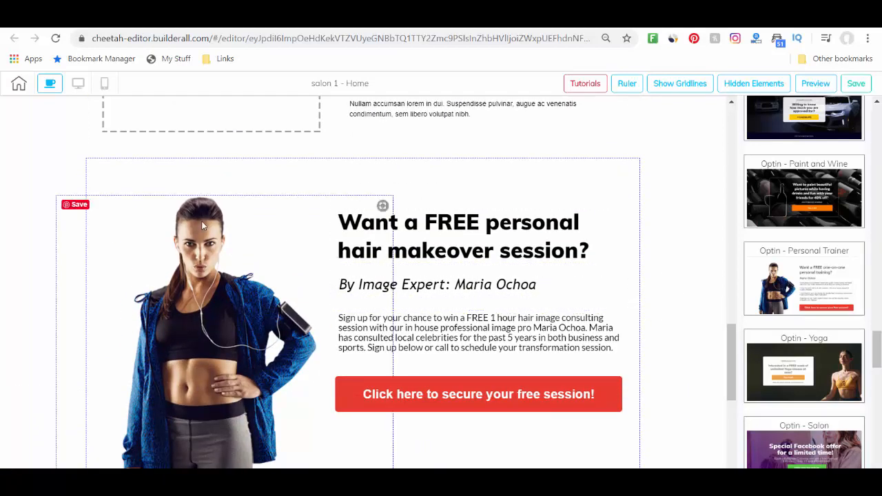
scroll(680, 336, down, 5)
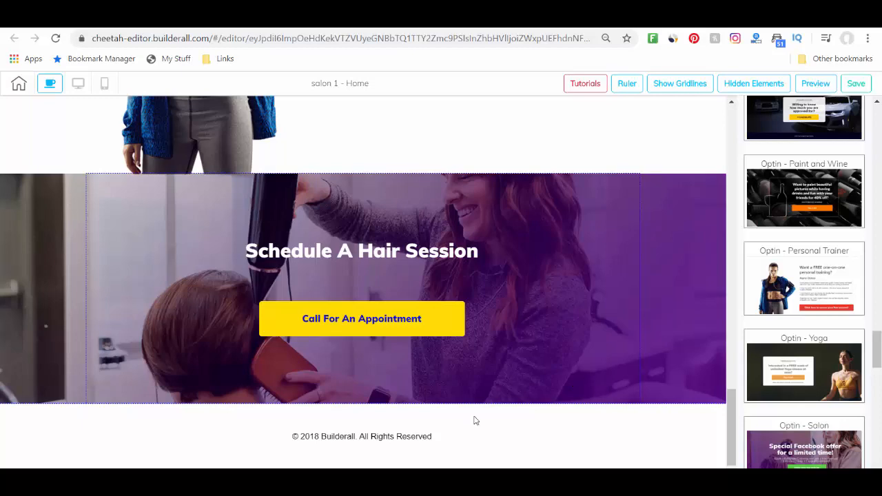
scroll(849, 247, up, 5)
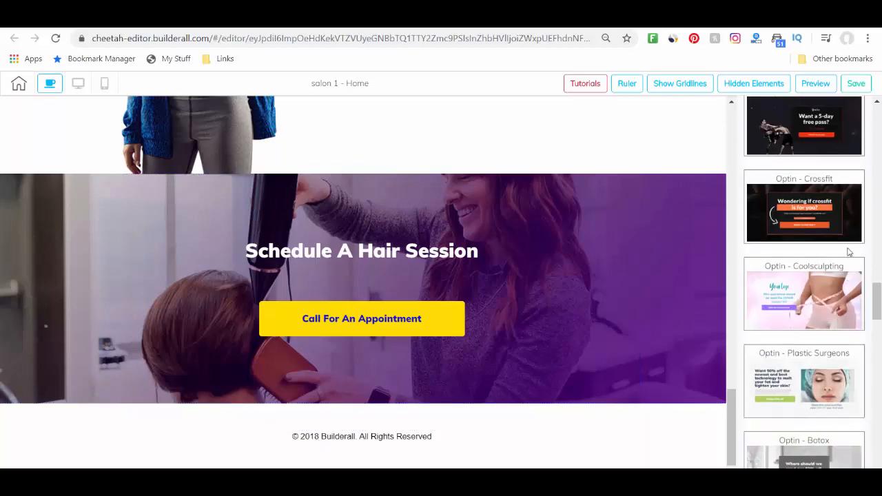
scroll(717, 428, up, 10)
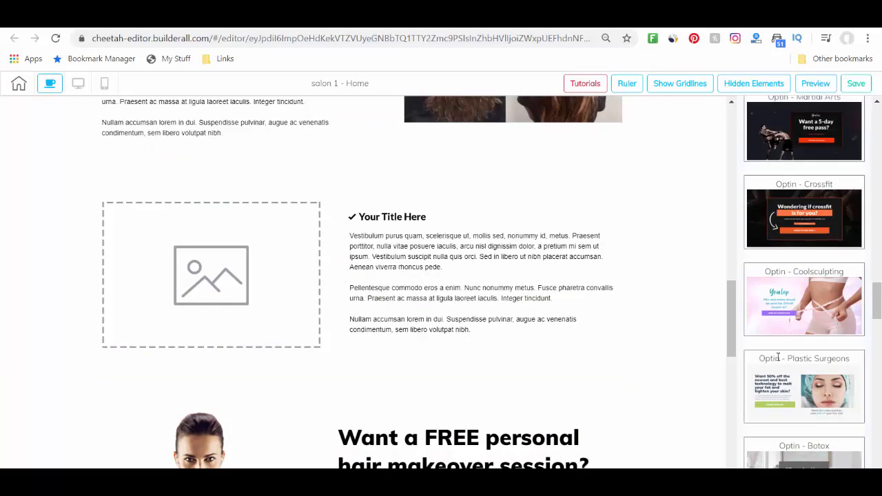
scroll(817, 211, up, 15)
scroll(810, 218, up, 3)
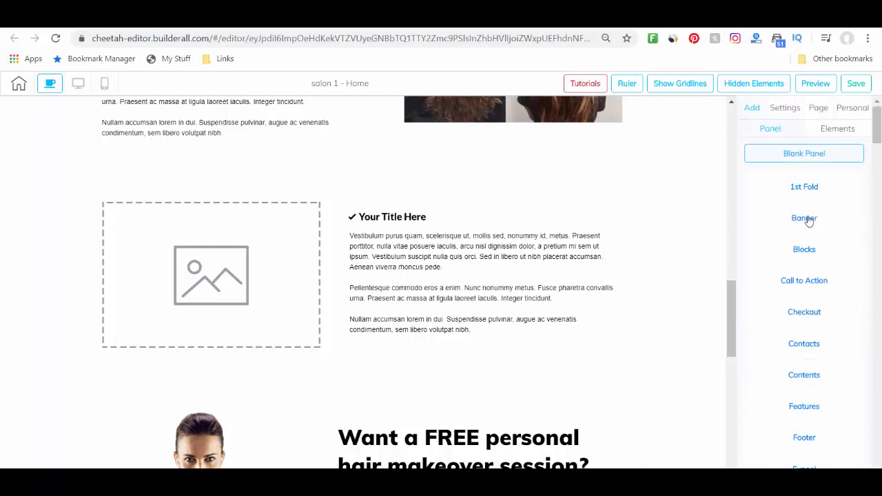
scroll(831, 292, down, 3)
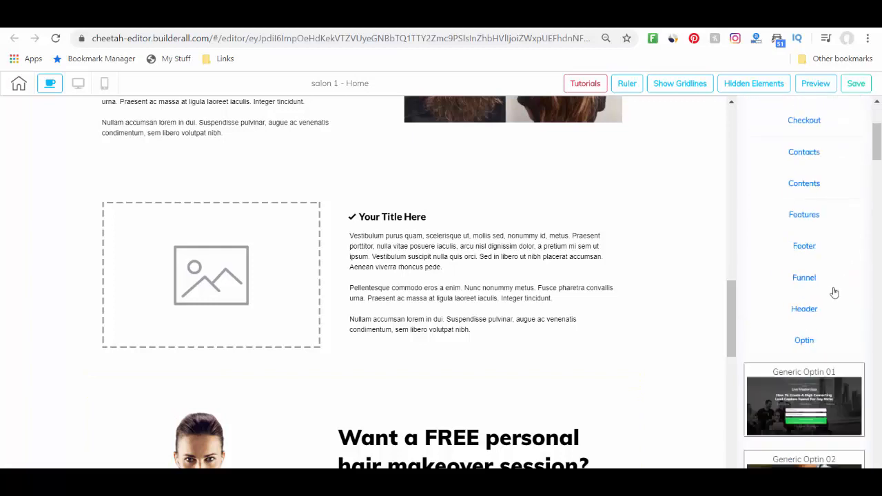
click(805, 226)
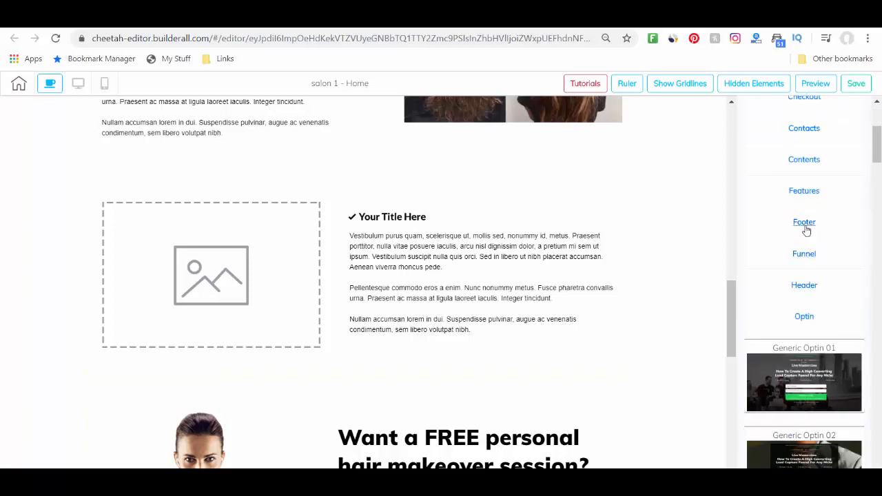
scroll(810, 316, down, 5)
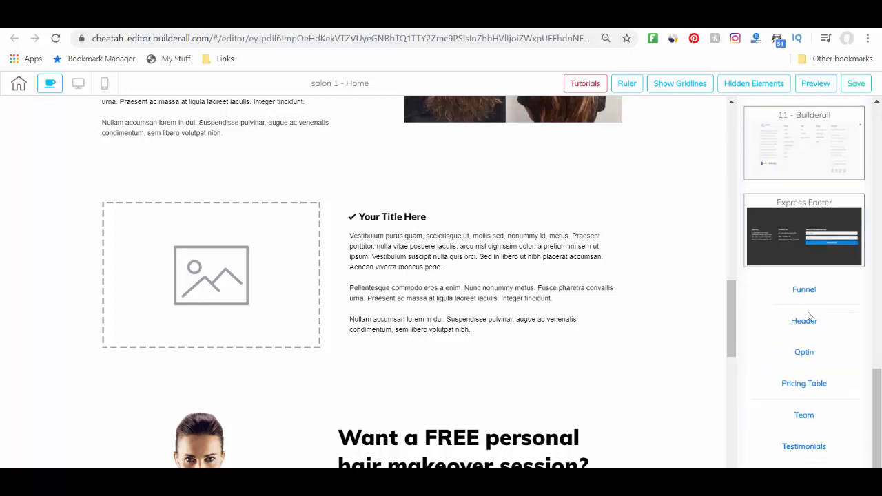
scroll(808, 351, up, 5)
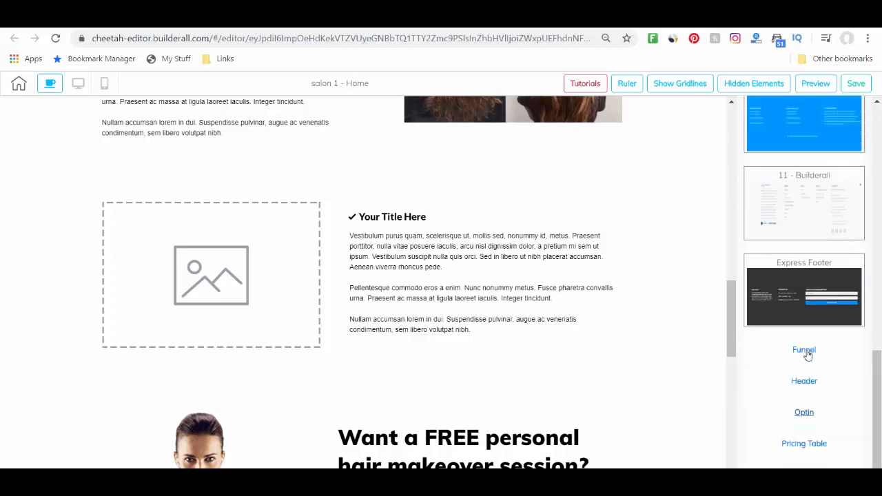
scroll(808, 355, down, 2)
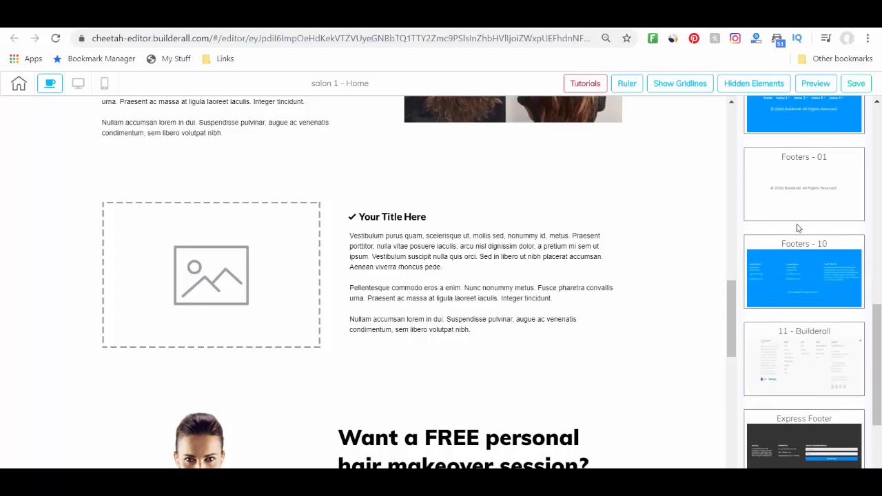
scroll(651, 337, down, 8)
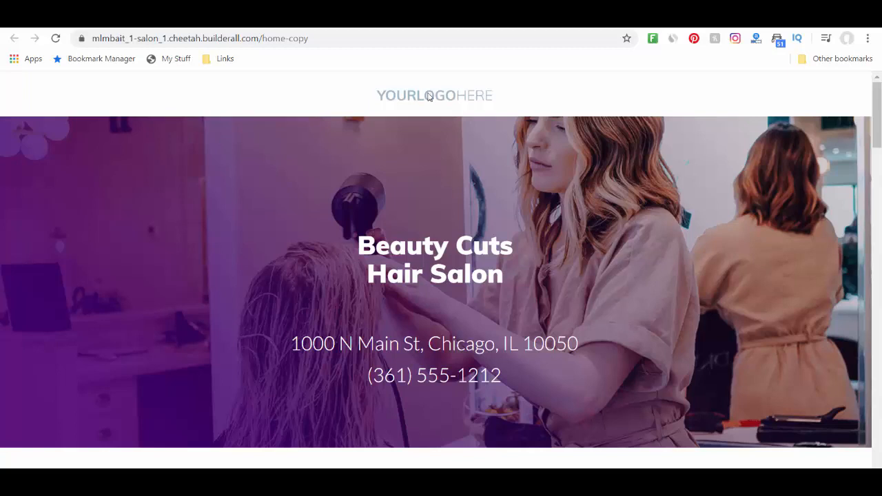
mouse_move(487, 482)
click(487, 452)
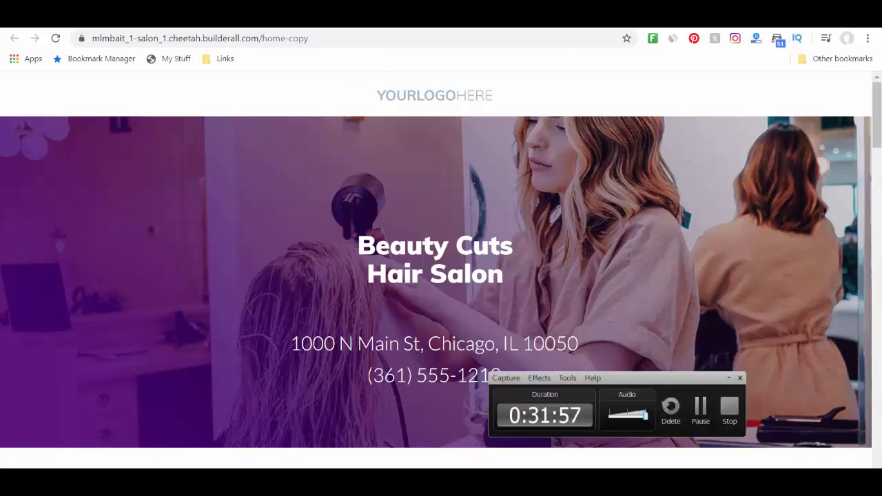
click(731, 413)
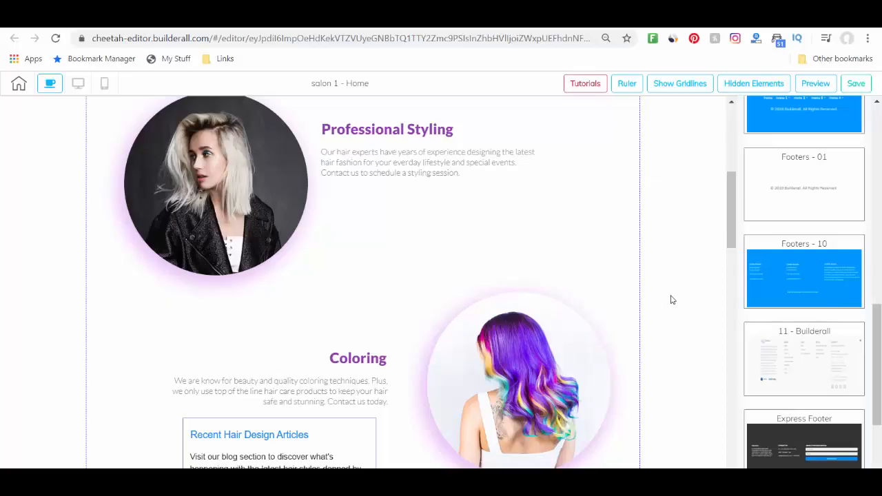
Review the Home page's panels from the Beauty Cuts Hair Salon banner to the Schedule A Hair Session section and copyright footer
click(672, 300)
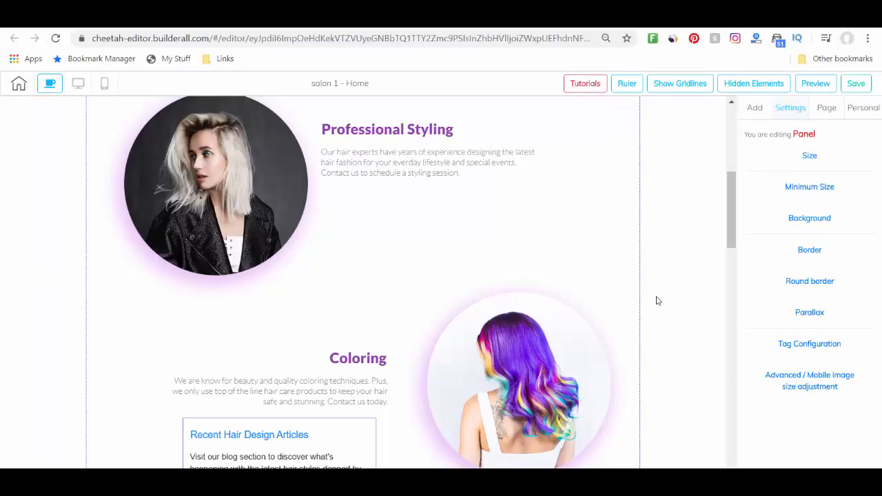
scroll(682, 292, down, 3)
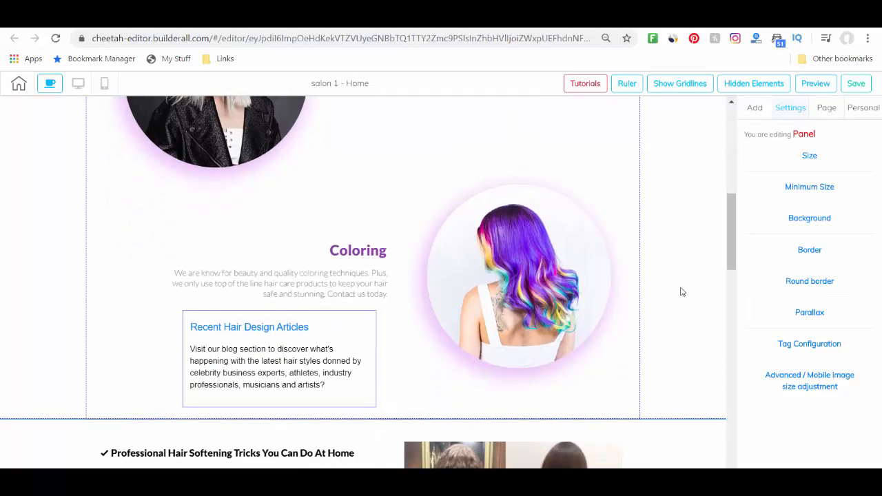
scroll(681, 292, down, 6)
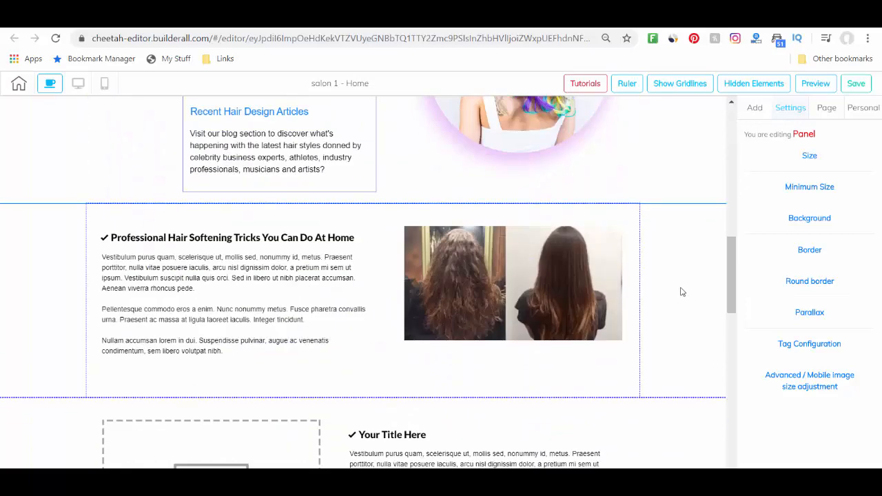
scroll(681, 291, down, 3)
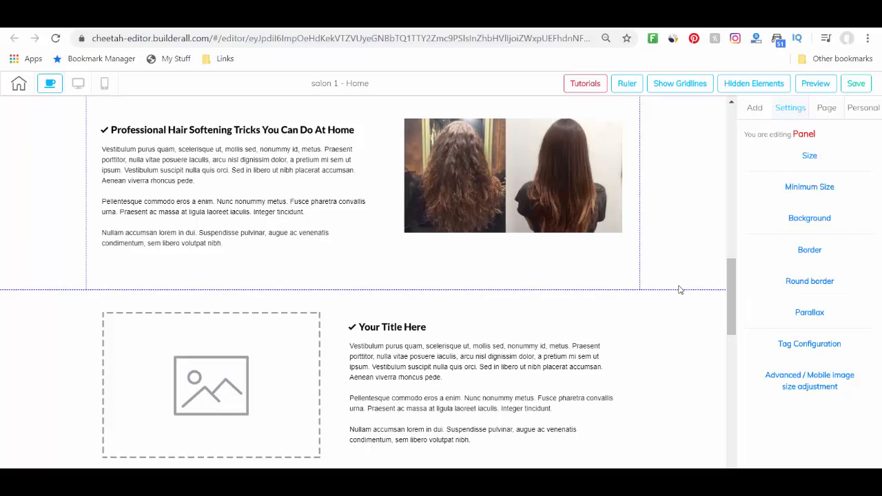
scroll(664, 270, down, 10)
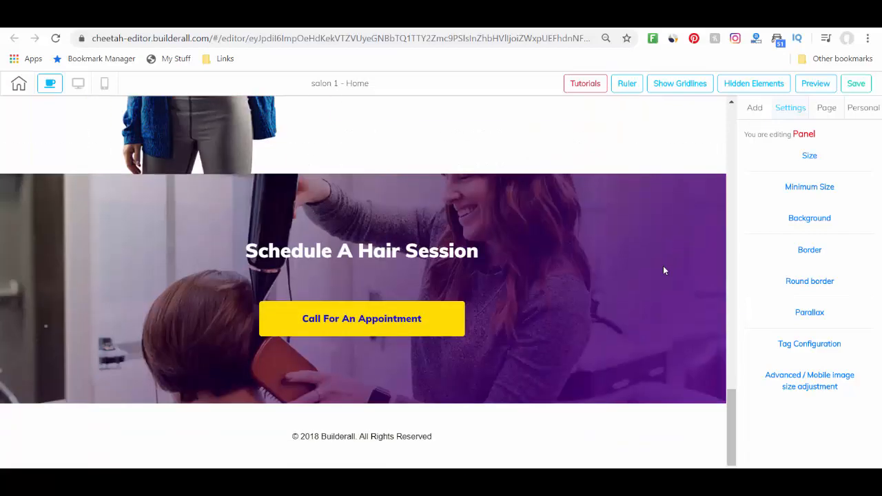
scroll(396, 401, up, 3)
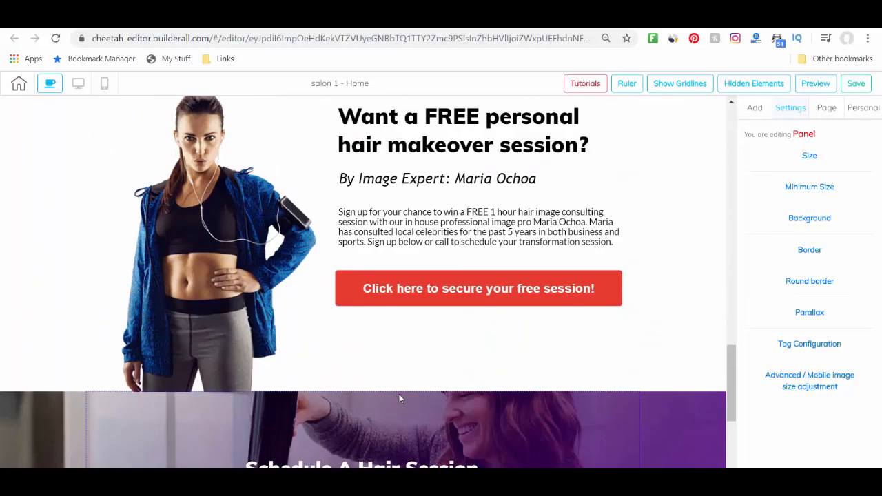
scroll(399, 399, up, 15)
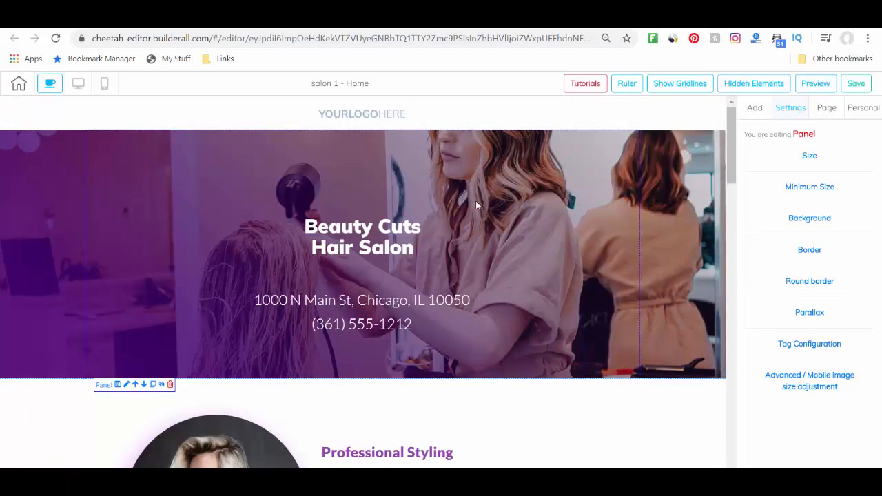
scroll(652, 377, down, 1)
scroll(652, 377, down, 3)
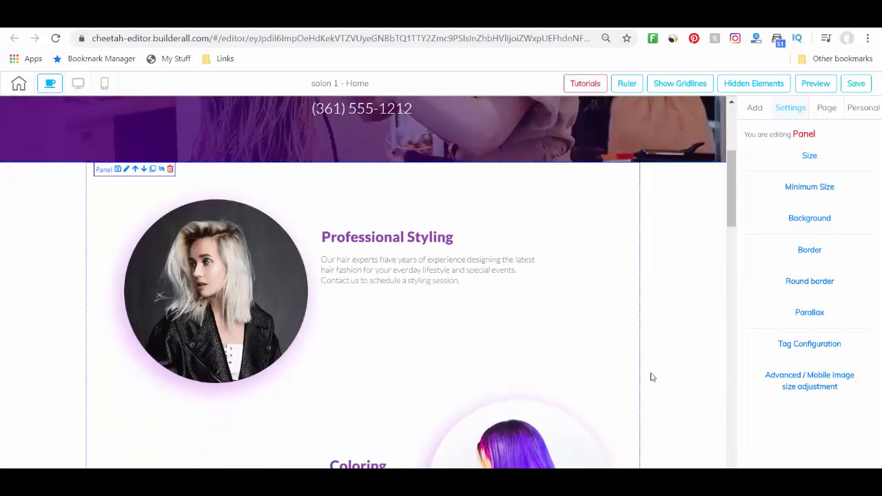
scroll(592, 355, down, 2)
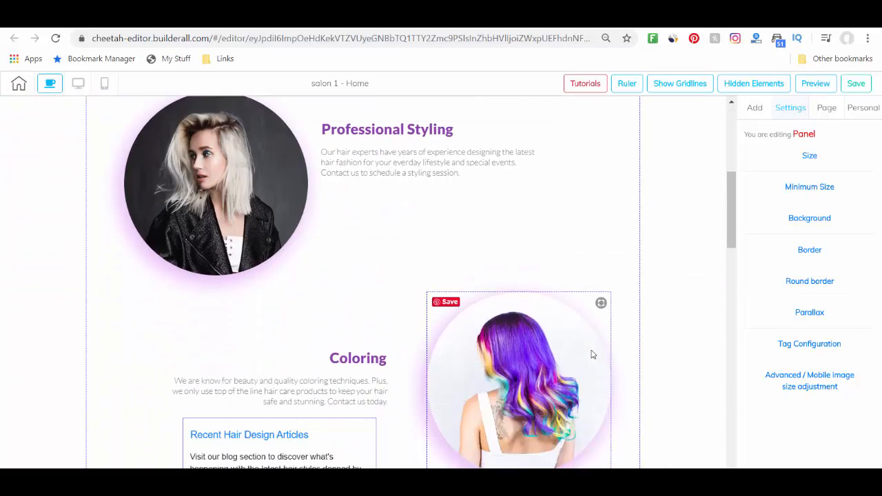
scroll(592, 354, up, 2)
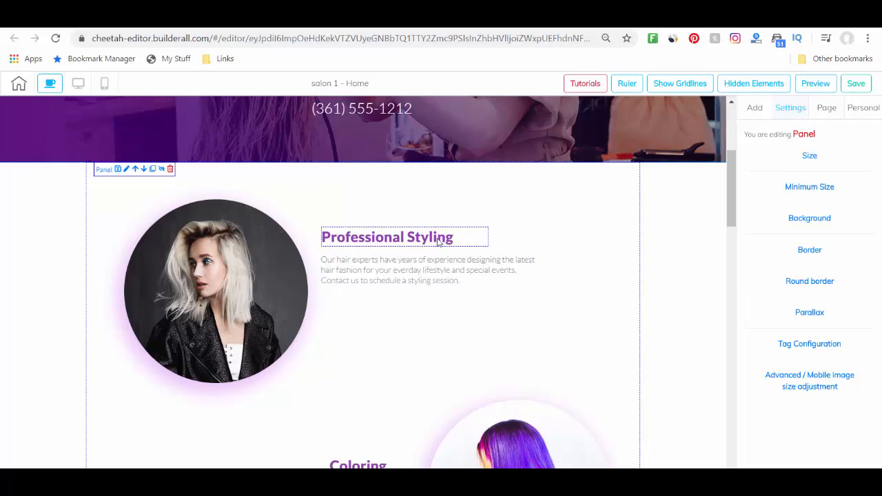
Open the hair soft page for editing from the salon 1 site's page list
click(344, 241)
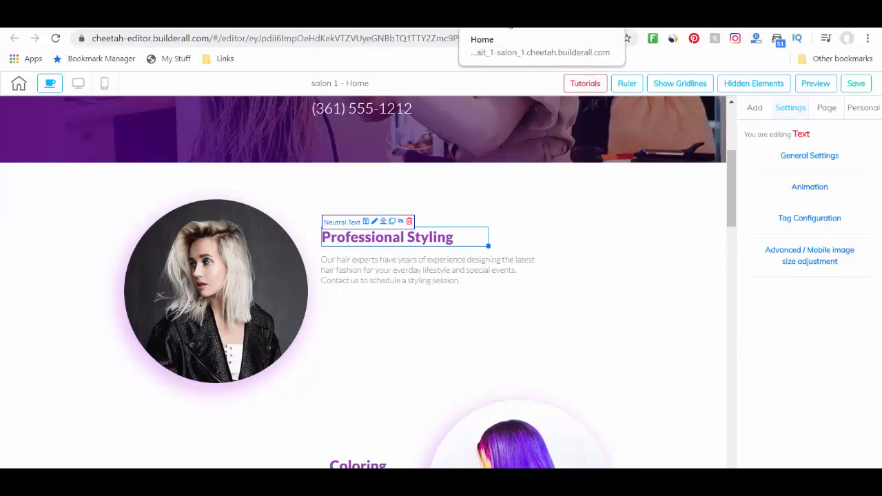
scroll(544, 250, up, 3)
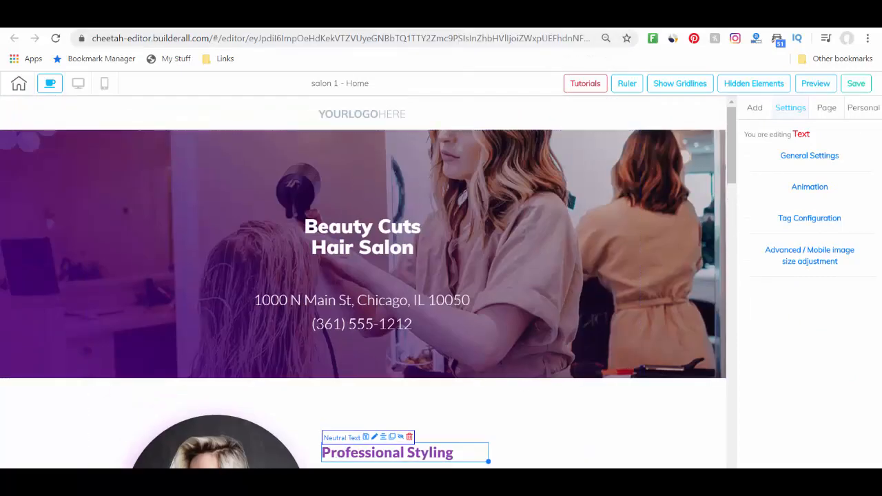
click(278, 19)
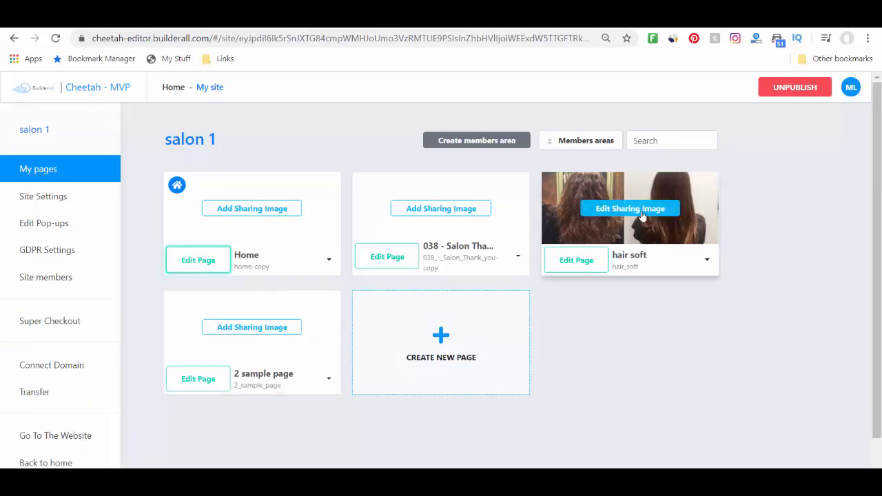
click(584, 266)
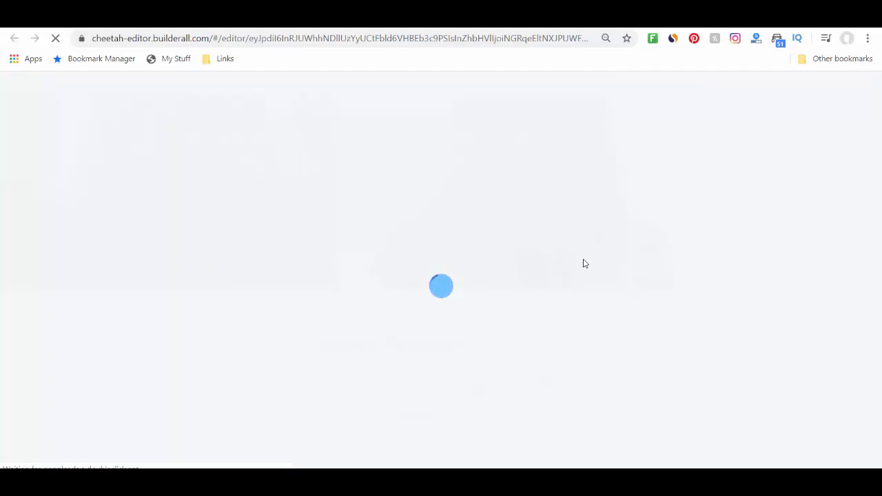
Return to the editor of the salon 1 Home page
click(267, 24)
click(195, 26)
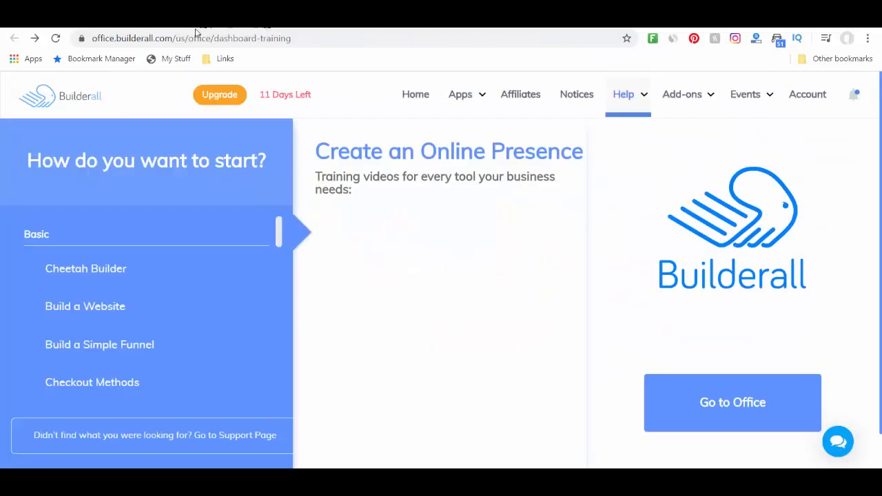
click(131, 24)
click(433, 29)
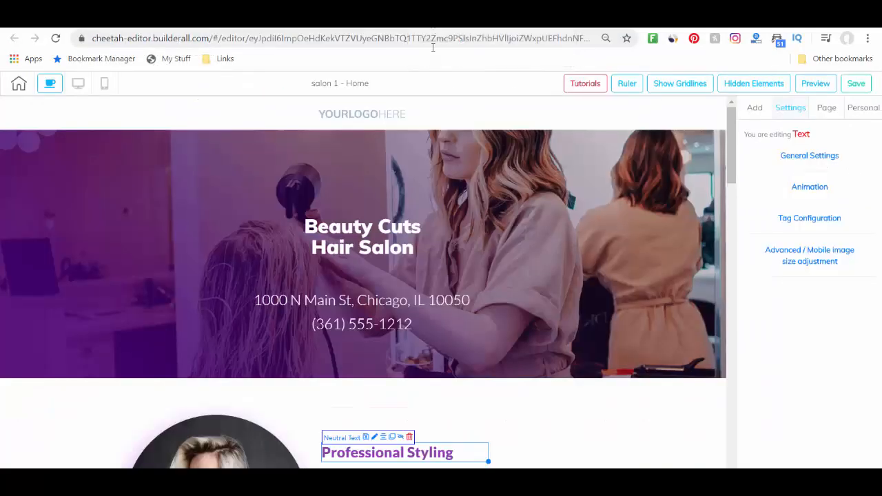
Examine the salon 1 Home page's sections, from the hair salon banner to Schedule A Hair Session and the Professional Hair Softening Tricks article
scroll(504, 234, down, 10)
scroll(503, 238, down, 8)
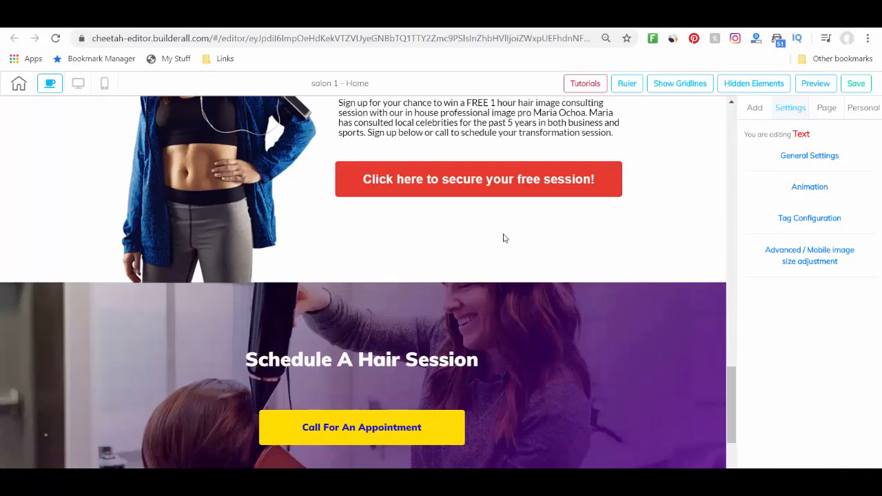
scroll(503, 238, up, 10)
scroll(504, 238, up, 5)
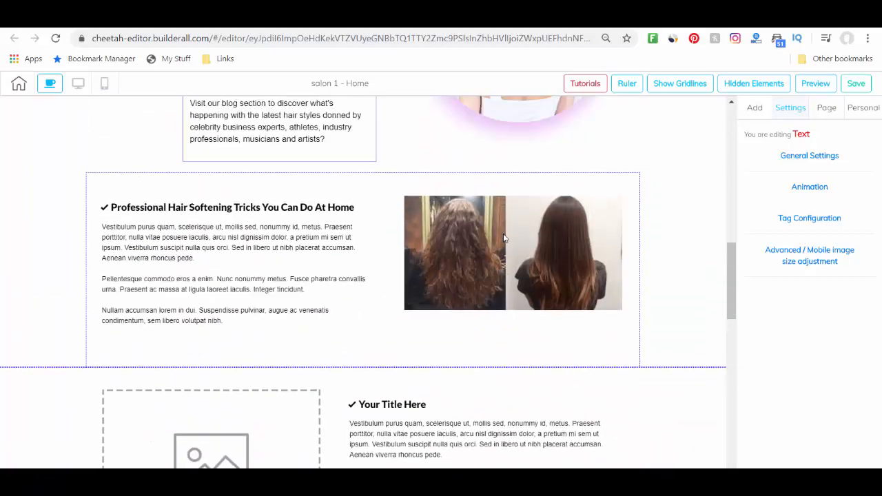
scroll(330, 280, up, 2)
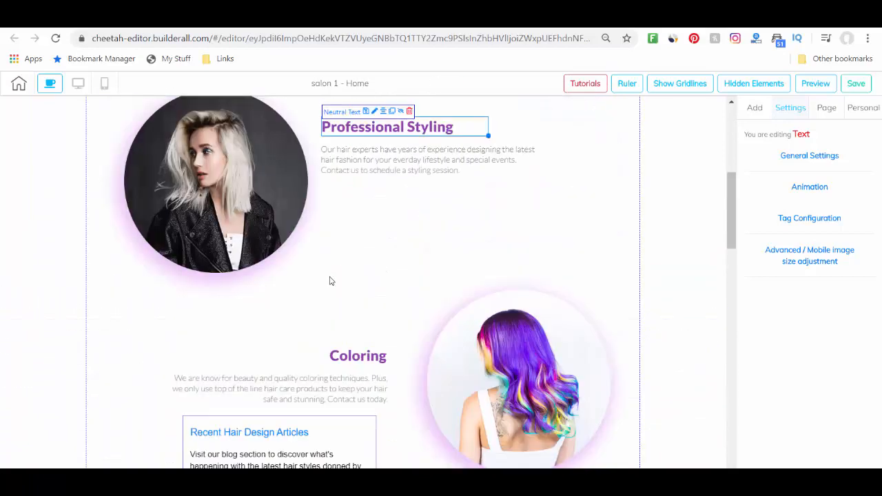
scroll(330, 279, down, 7)
scroll(330, 281, up, 2)
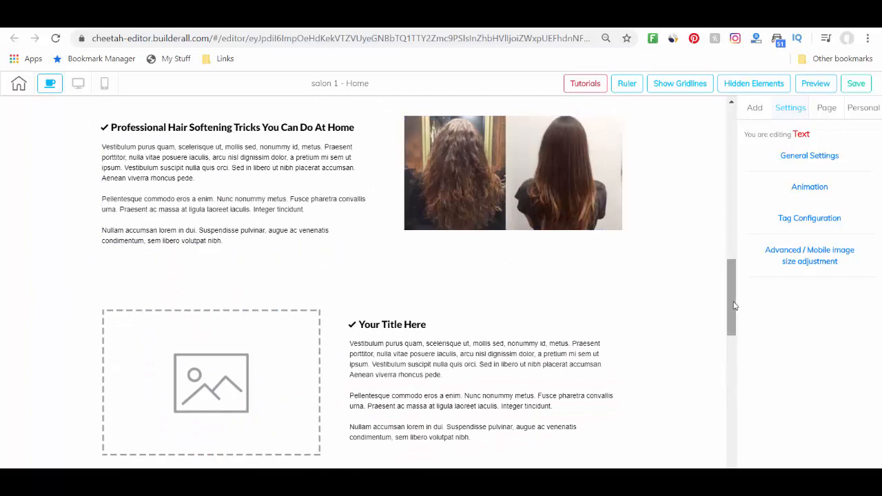
scroll(730, 279, up, 2)
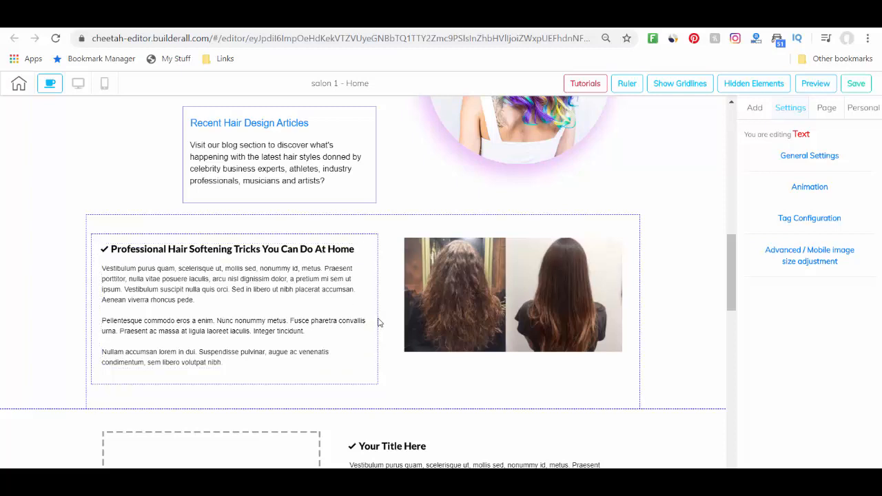
Examine the general settings and tag configuration of the "Professional Hair Softening Tricks You Can Do At Home" heading
click(260, 252)
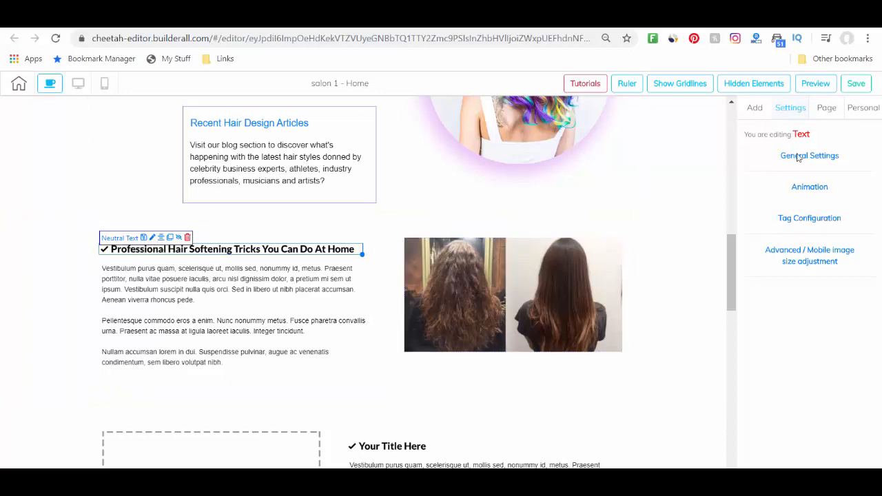
click(810, 156)
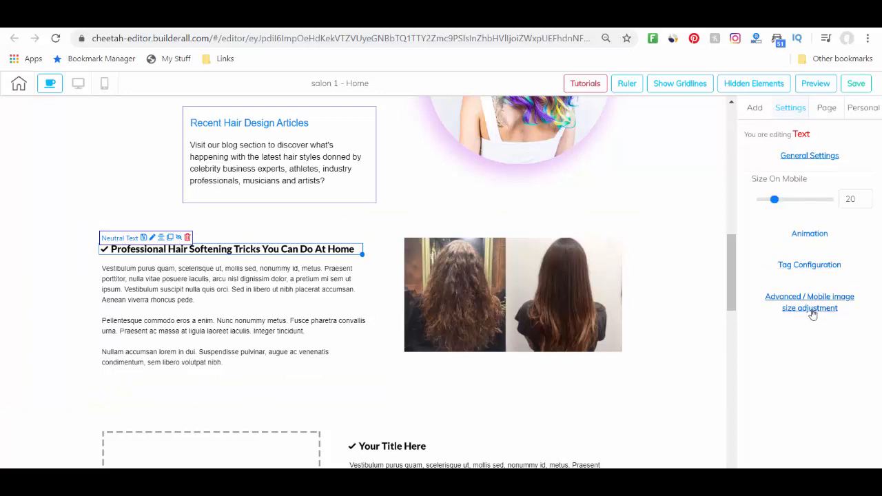
click(809, 266)
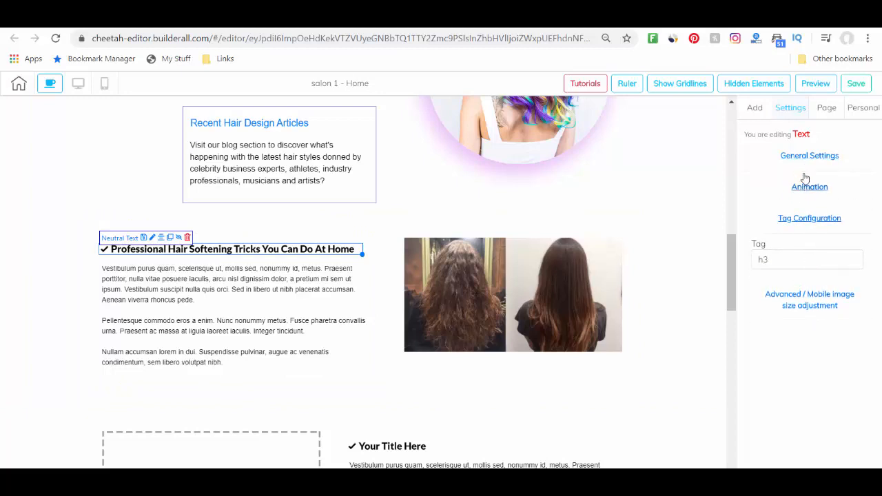
click(803, 157)
Browse the panels and elements that can be added to the page, including the Box designs
click(756, 109)
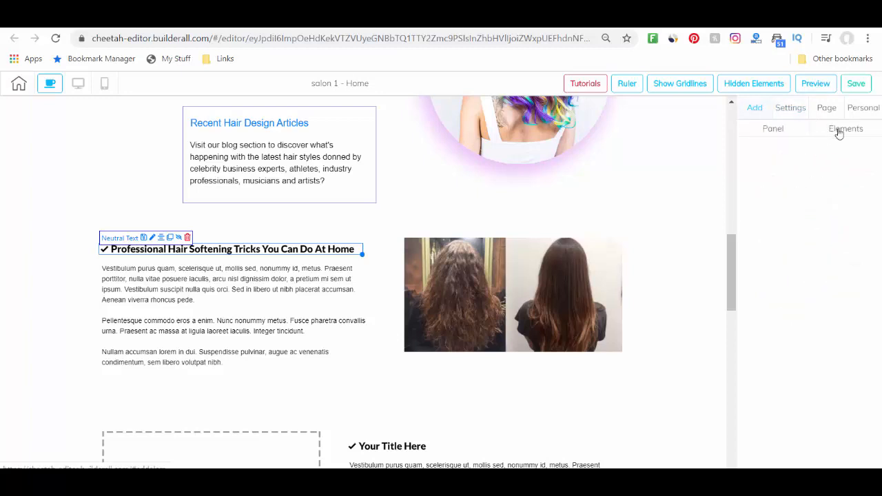
click(839, 132)
click(775, 132)
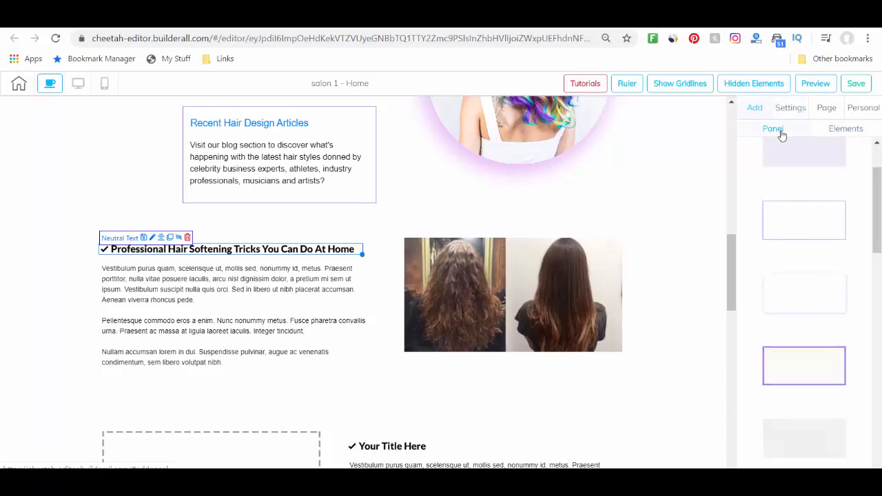
click(825, 130)
scroll(838, 334, down, 2)
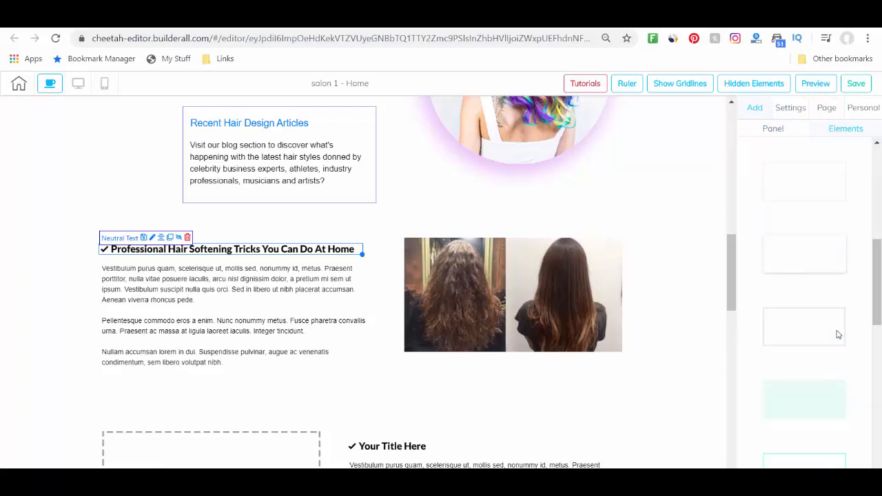
scroll(838, 334, up, 2)
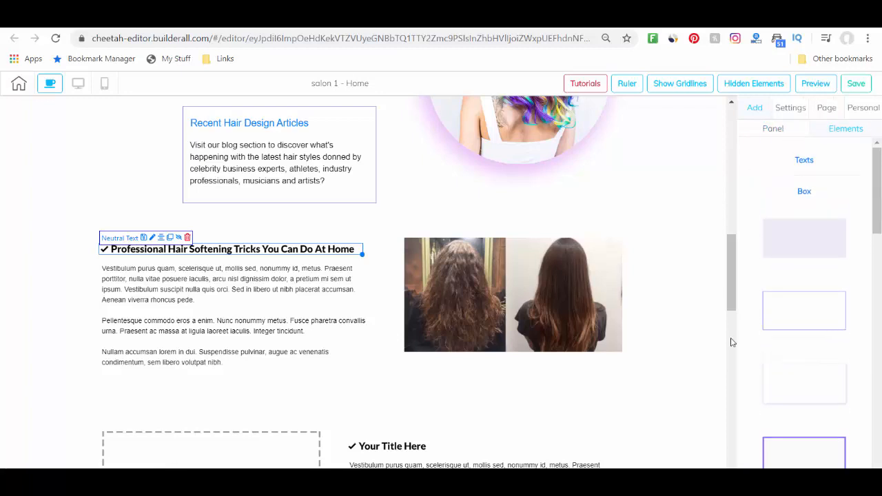
Examine the hair softening heading's general settings and its Advanced / Mobile image size adjustment options
click(221, 252)
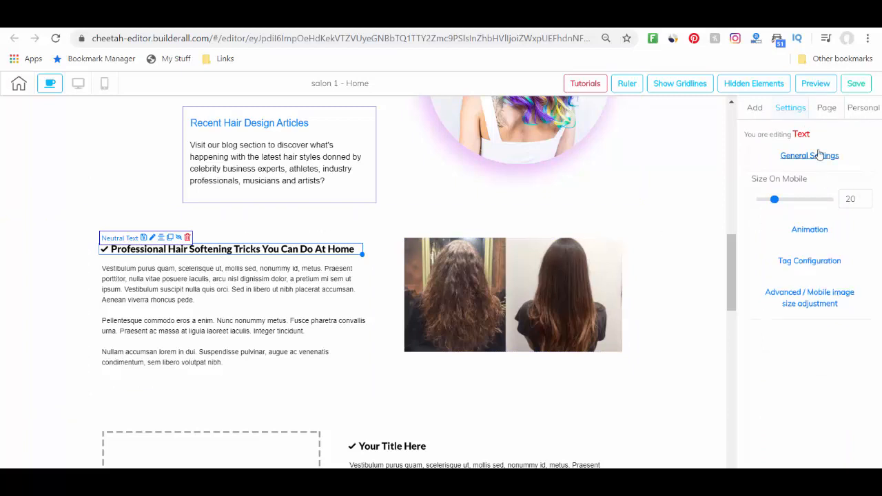
click(819, 155)
click(818, 155)
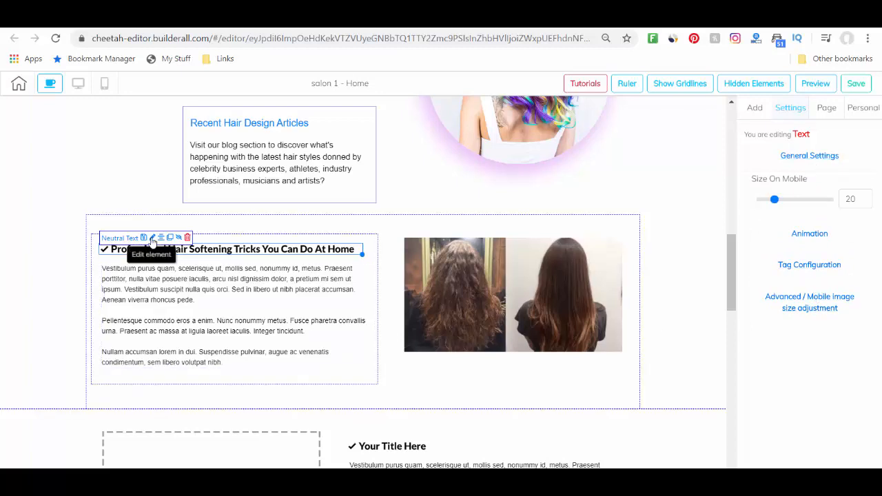
click(809, 307)
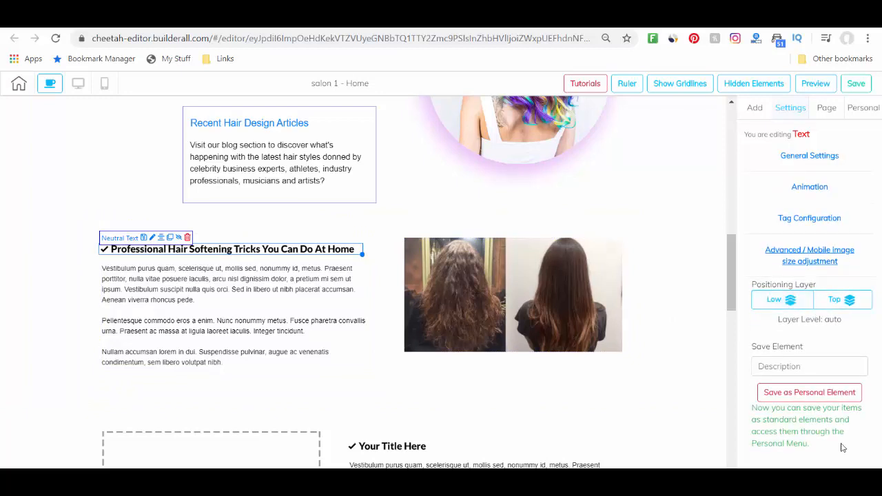
click(800, 156)
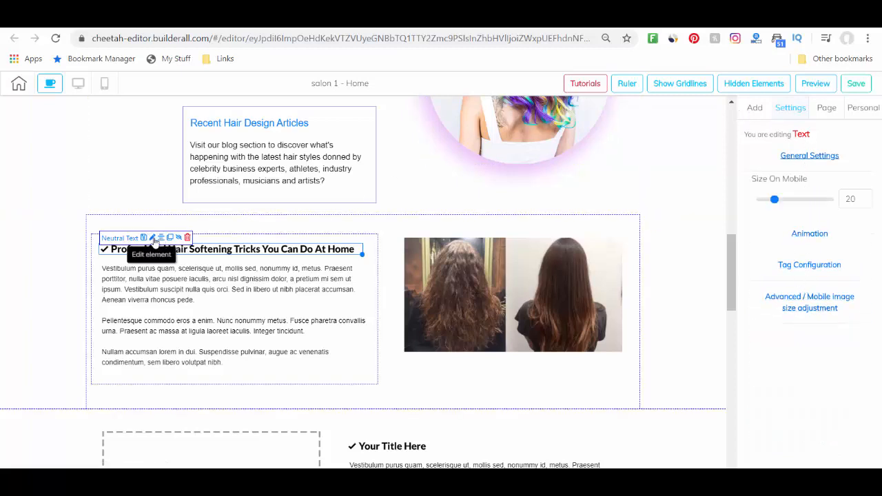
Select the whole "Professional Hair Softening Tricks You Can Do At Home" heading text and open its link settings
double_click(315, 252)
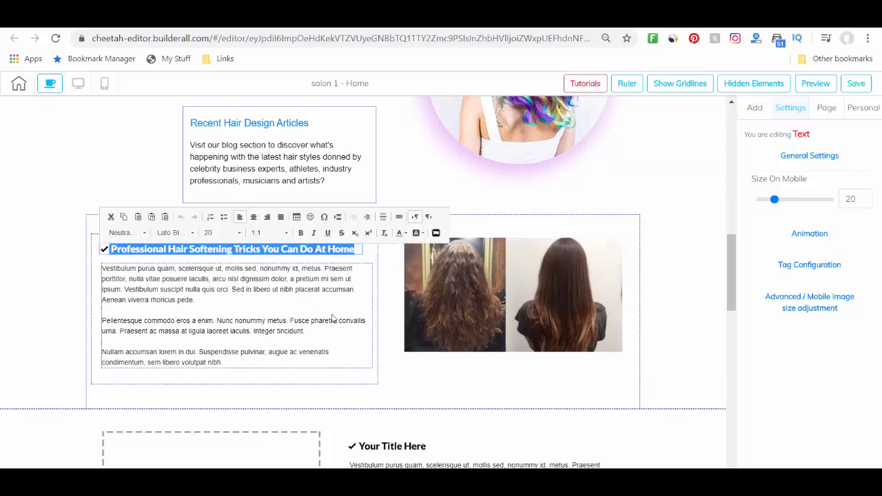
click(398, 218)
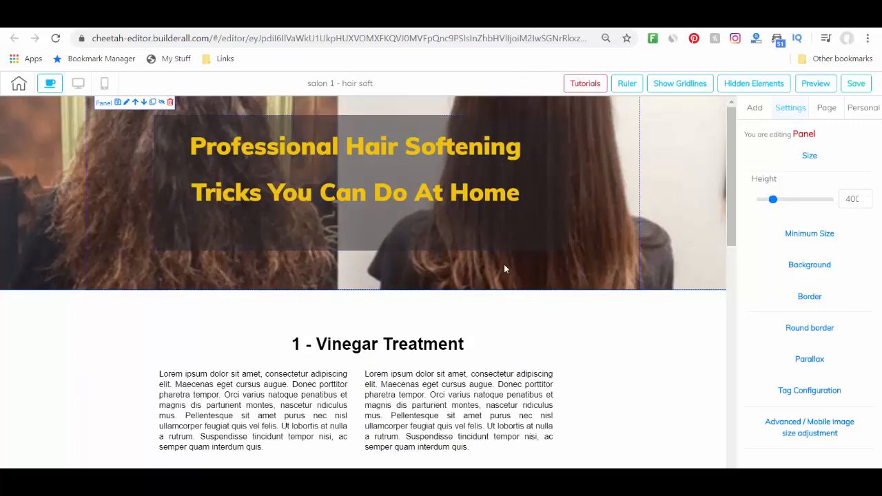
Check the hair soft page editor, the live salon Home page and the Builderall office for the hair soft page's public address
click(658, 361)
click(735, 430)
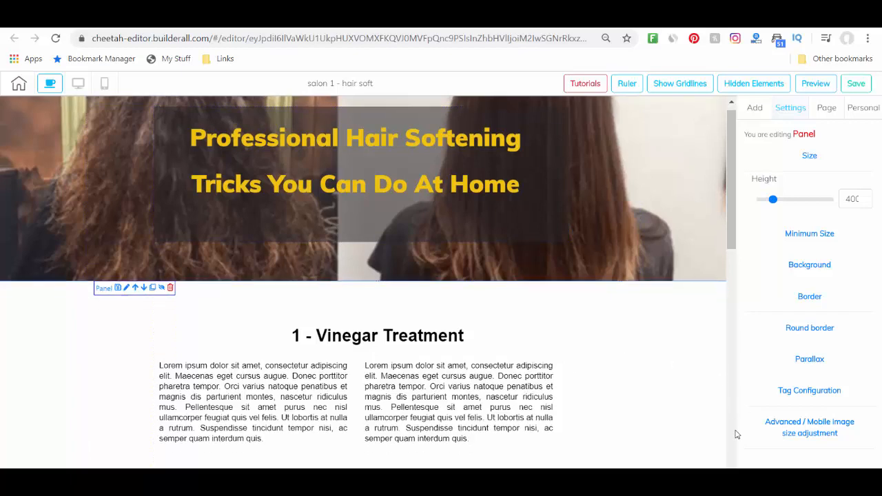
drag(731, 389, 708, 165)
click(289, 15)
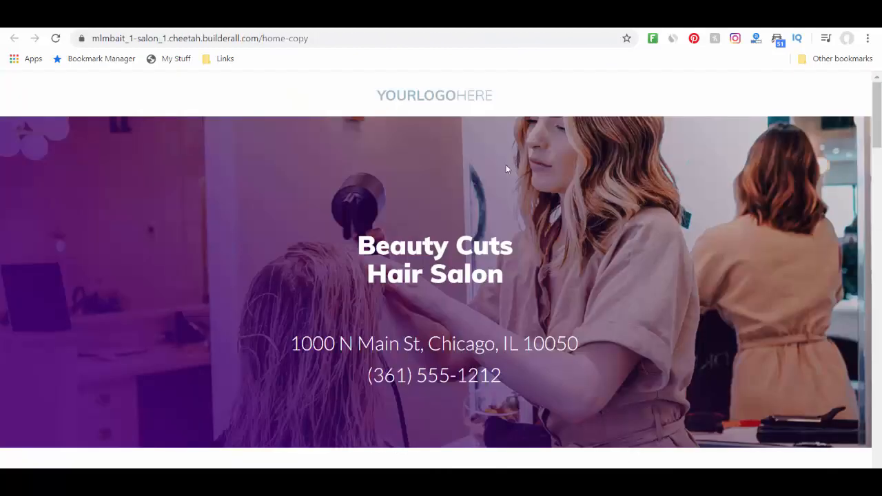
click(586, 16)
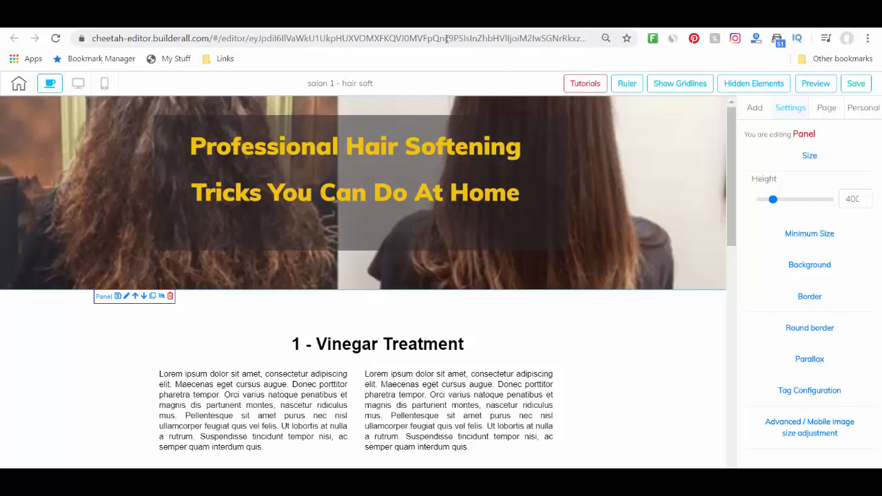
click(413, 17)
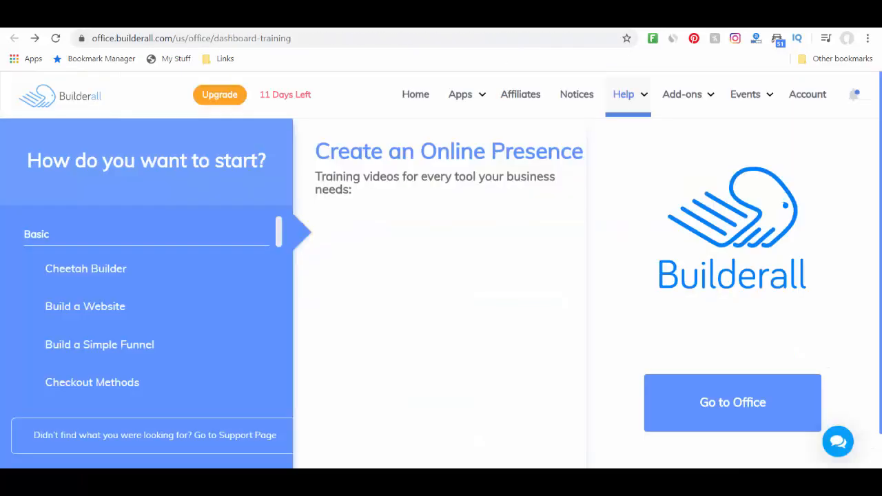
click(176, 59)
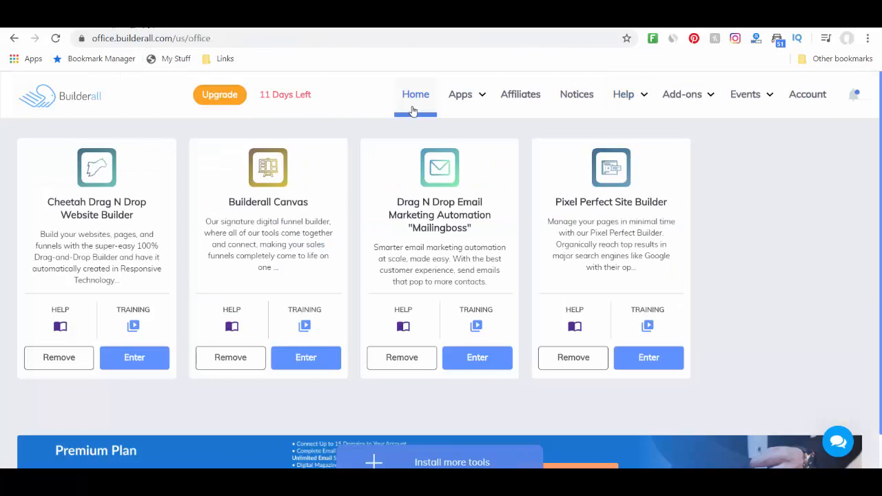
key(alt+Left)
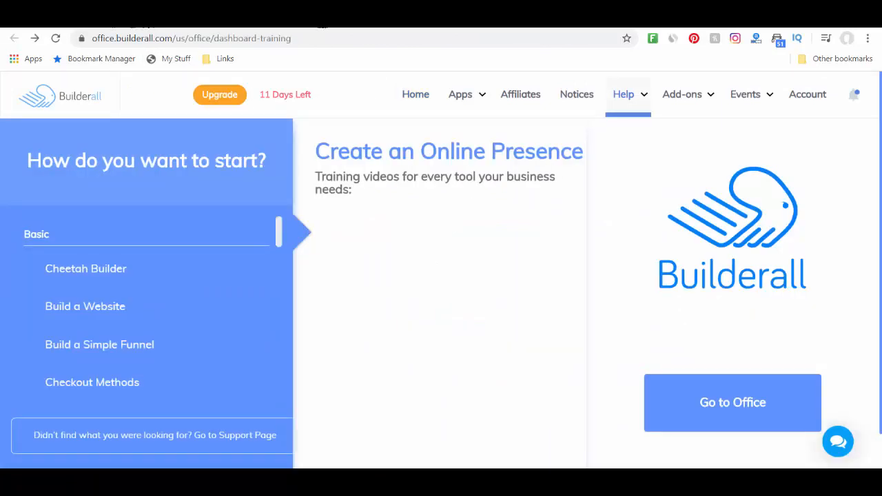
Open the live hair soft page from the salon 1 site's page list and copy its web address
click(322, 19)
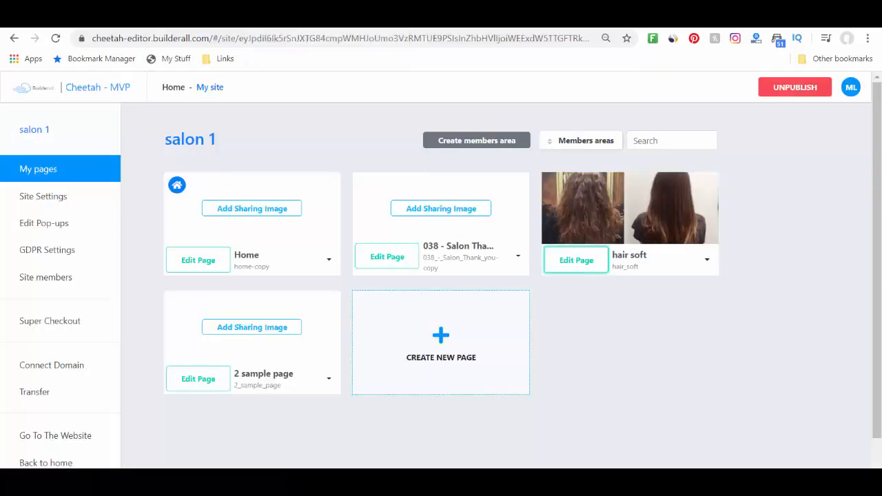
click(707, 261)
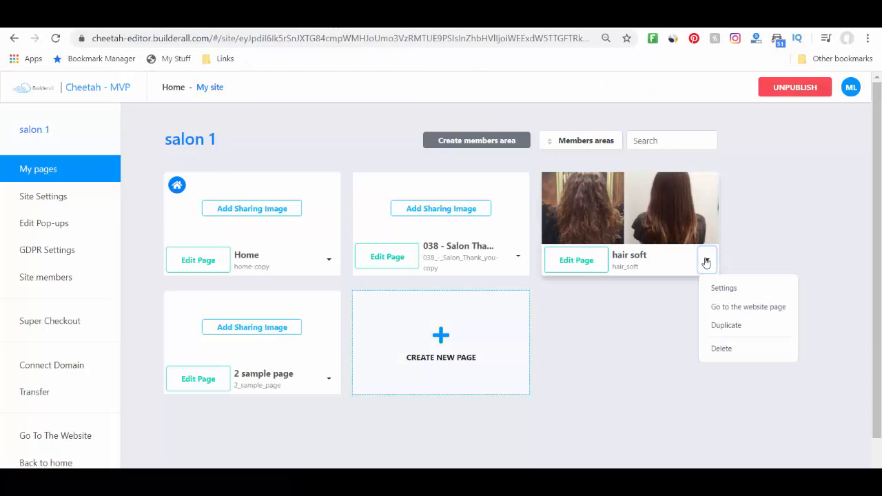
click(729, 308)
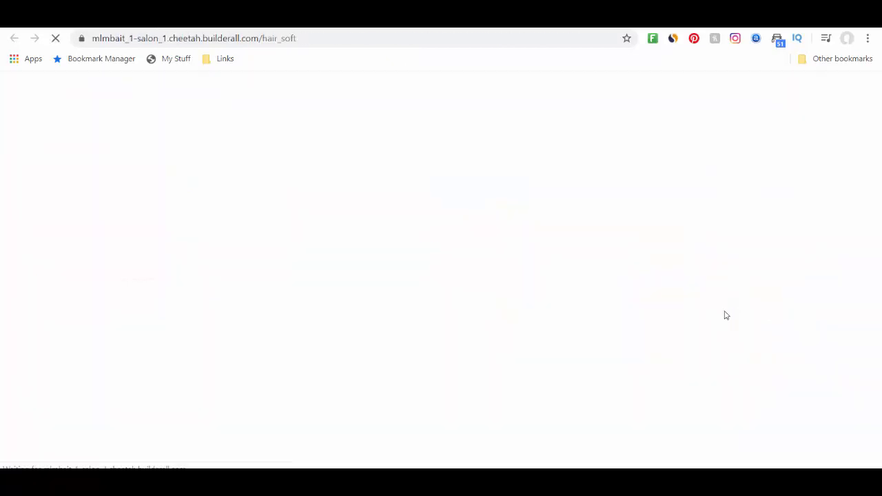
click(279, 40)
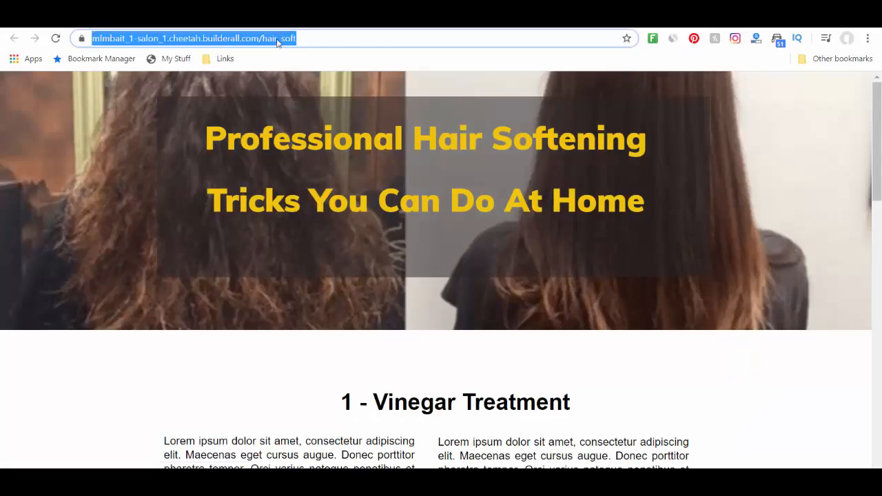
right_click(279, 41)
click(312, 109)
Return to the salon 1 Home page editor and dismiss the empty link dialog
click(247, 19)
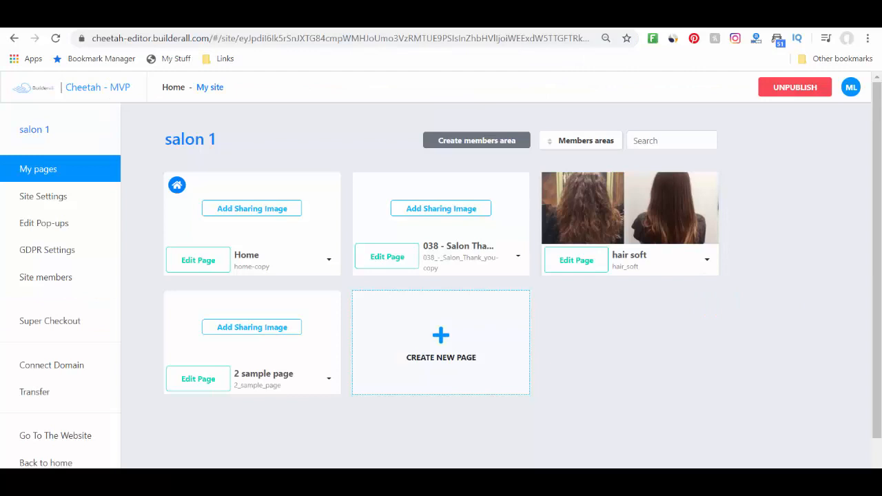
click(104, 19)
click(168, 20)
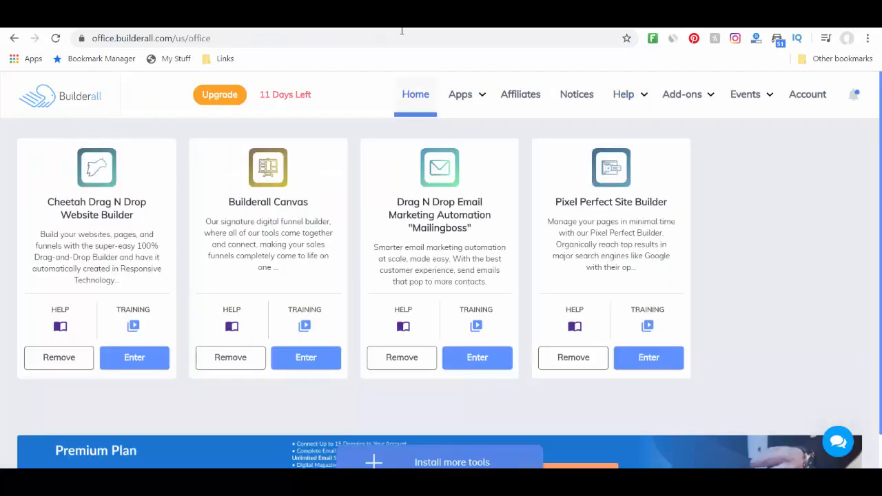
click(424, 20)
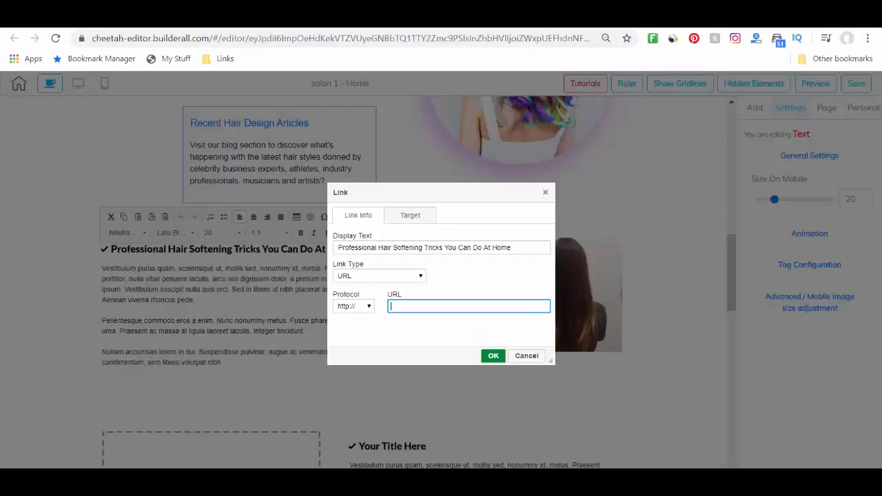
click(527, 357)
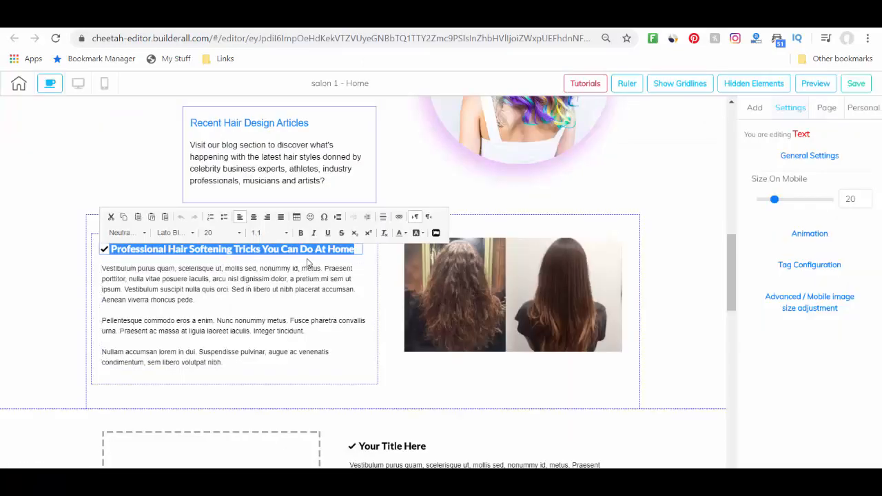
Link the "Professional Hair Softening Tricks You Can Do At Home" heading to the copied https address of the hair_soft page
click(398, 218)
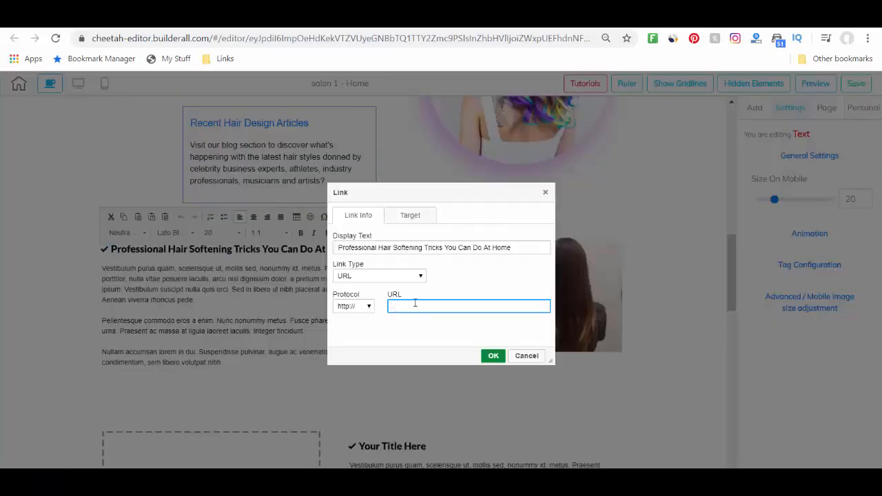
key(ctrl+v)
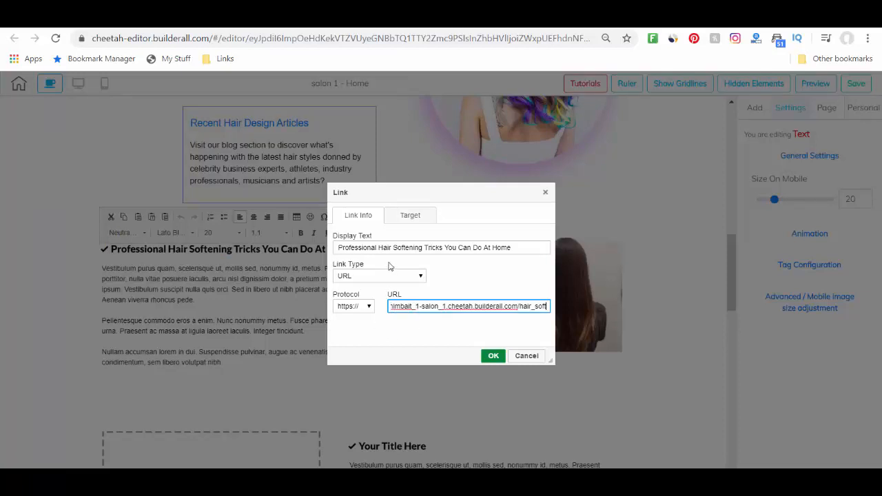
click(413, 216)
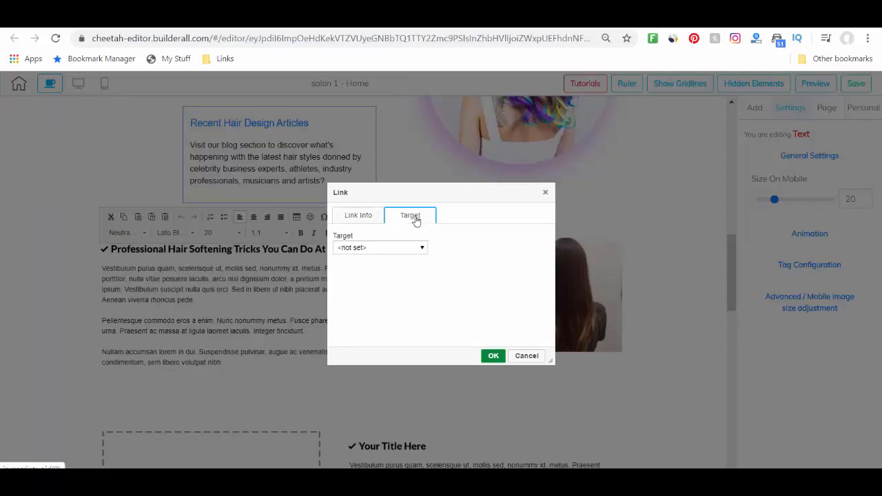
click(363, 249)
click(363, 248)
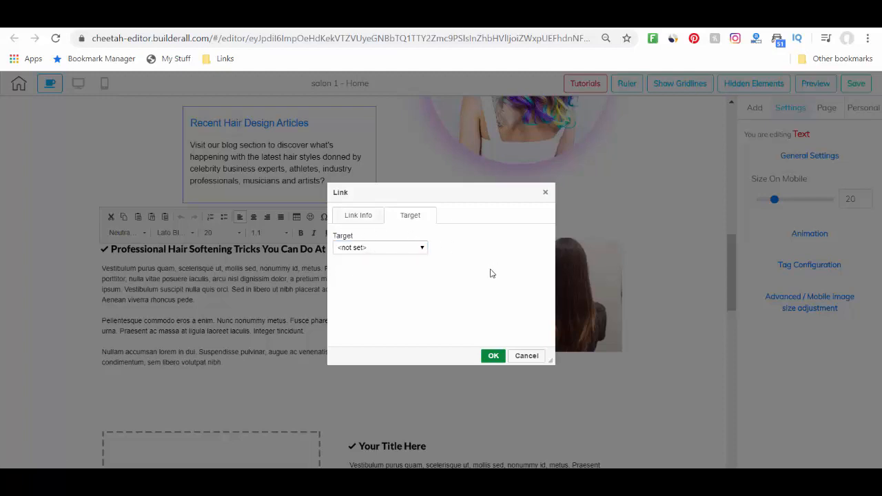
click(495, 355)
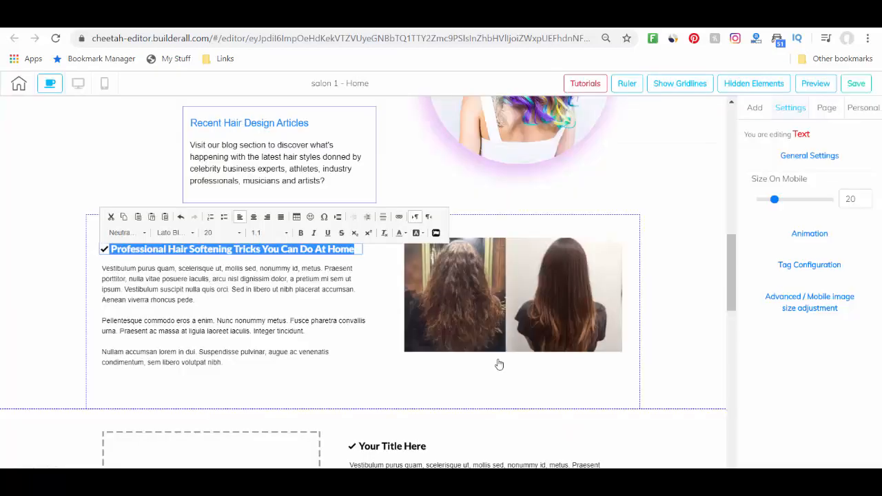
click(386, 343)
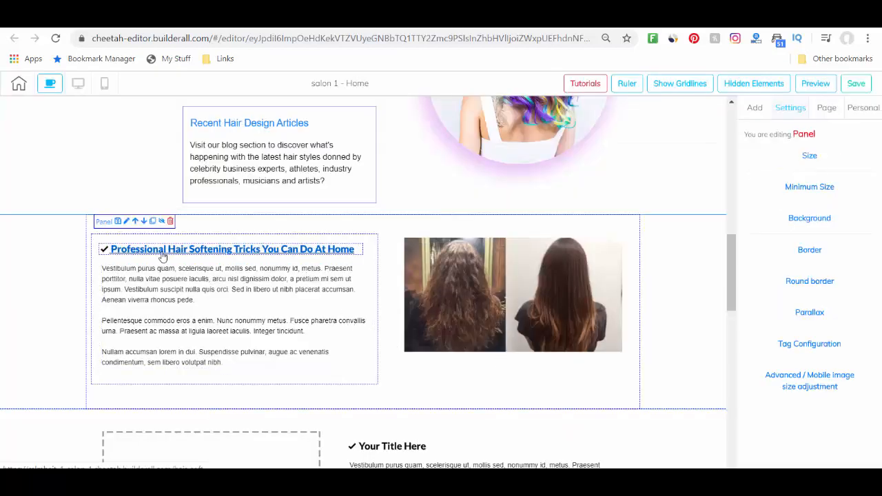
Underline the whole linked hair softening heading, and save and publish the edited Home page
click(360, 254)
double_click(359, 252)
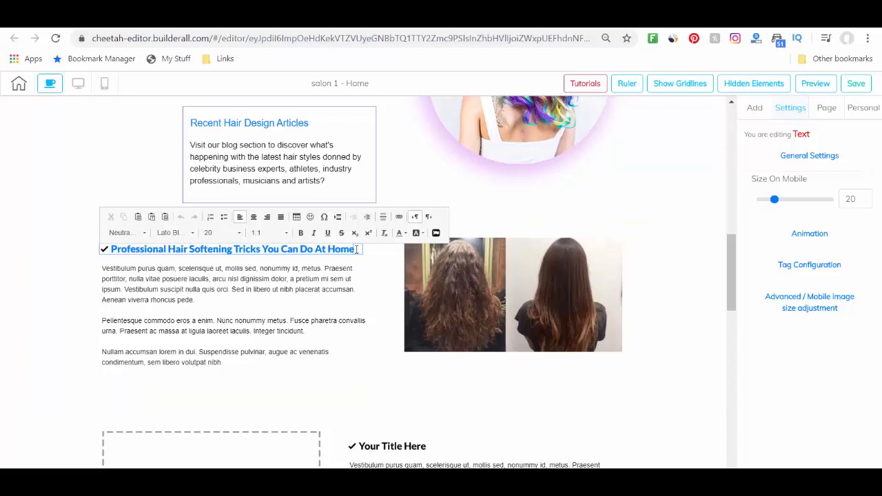
triple_click(357, 249)
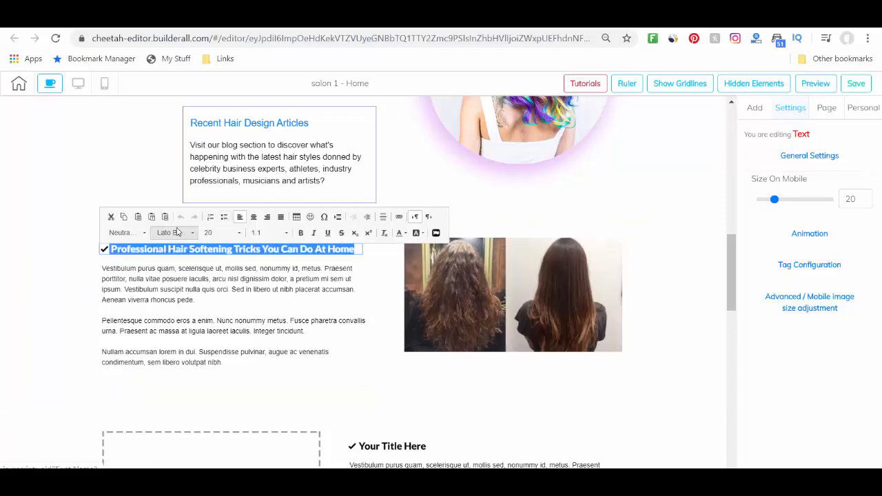
click(328, 234)
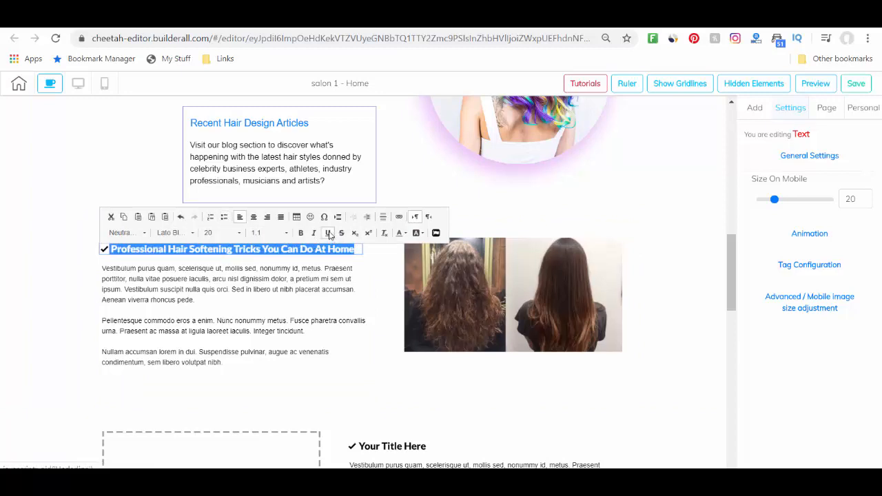
click(390, 269)
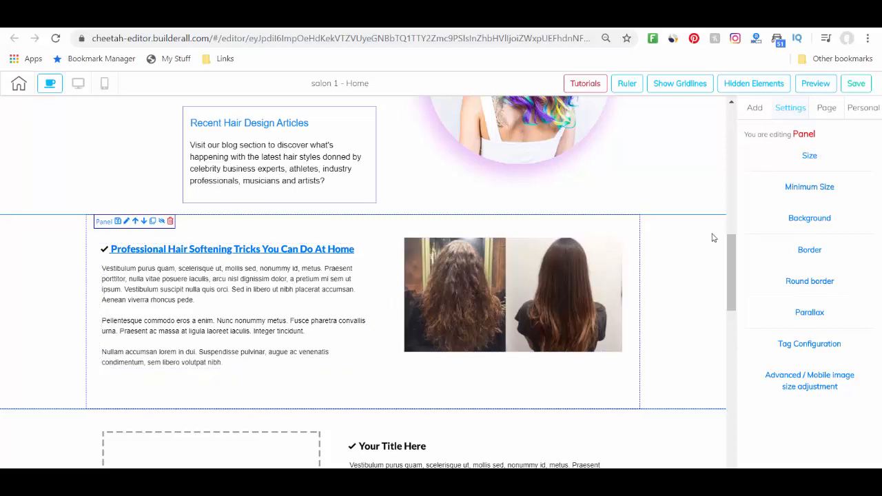
click(853, 85)
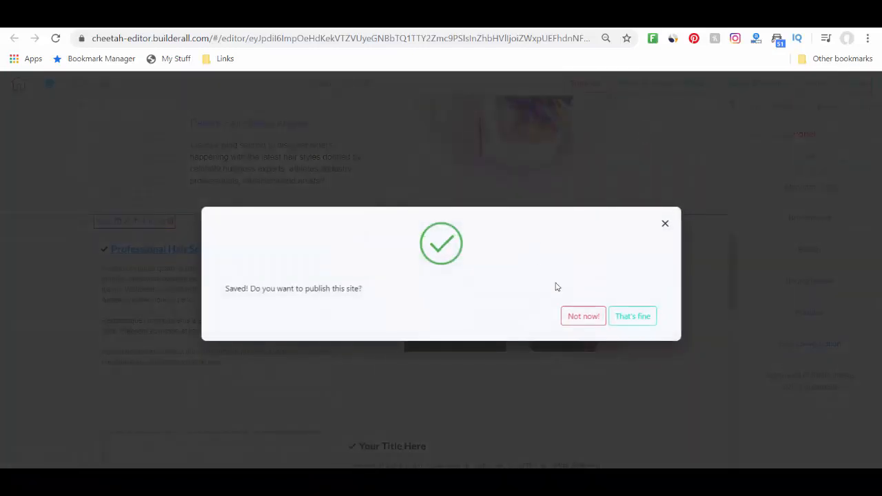
click(622, 321)
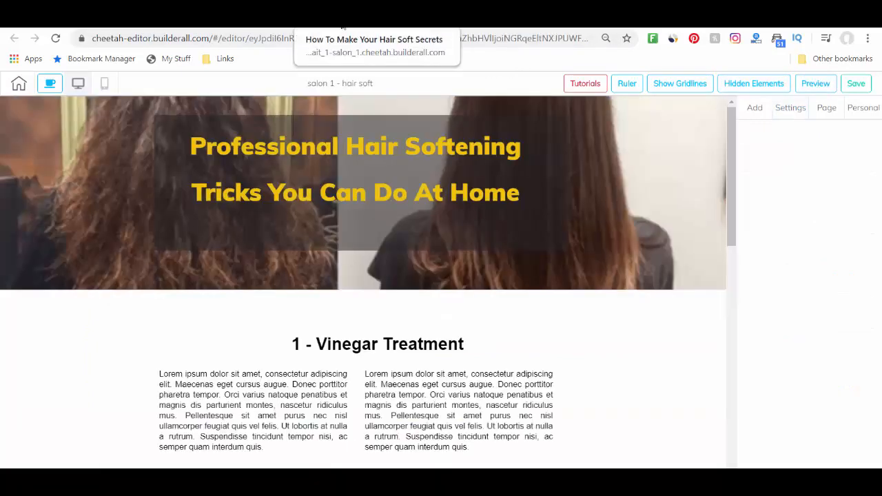
Open the live Home page from the salon 1 page list and follow its "Professional Hair Softening Tricks You Can Do At Home" link
click(345, 17)
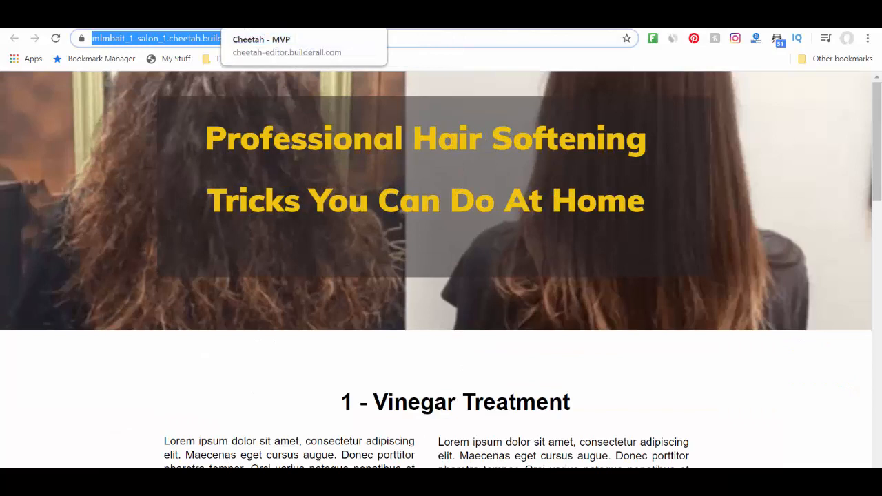
click(303, 17)
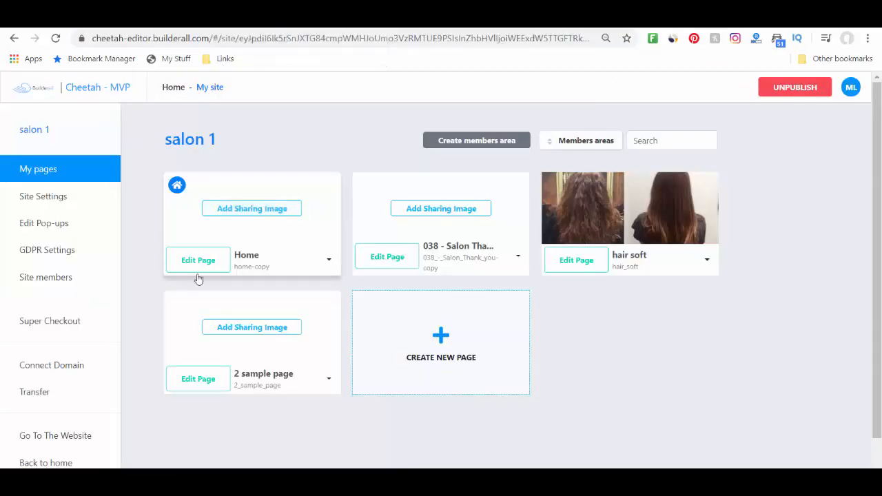
click(328, 261)
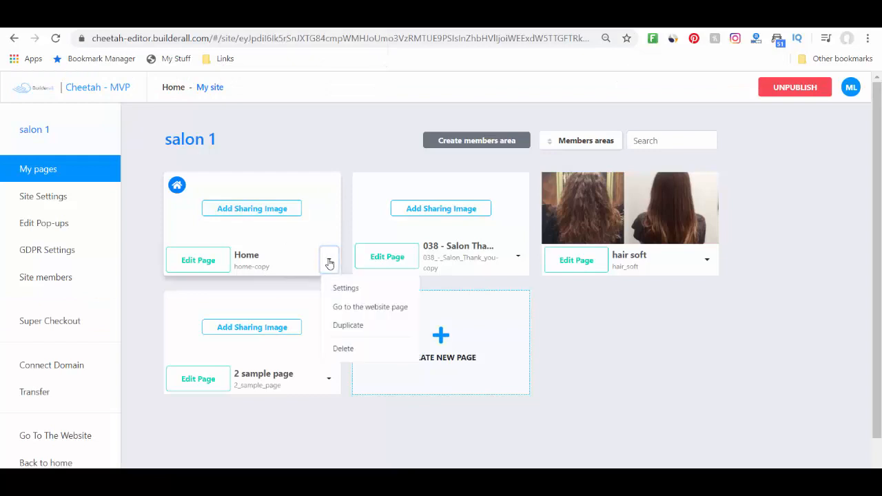
click(359, 307)
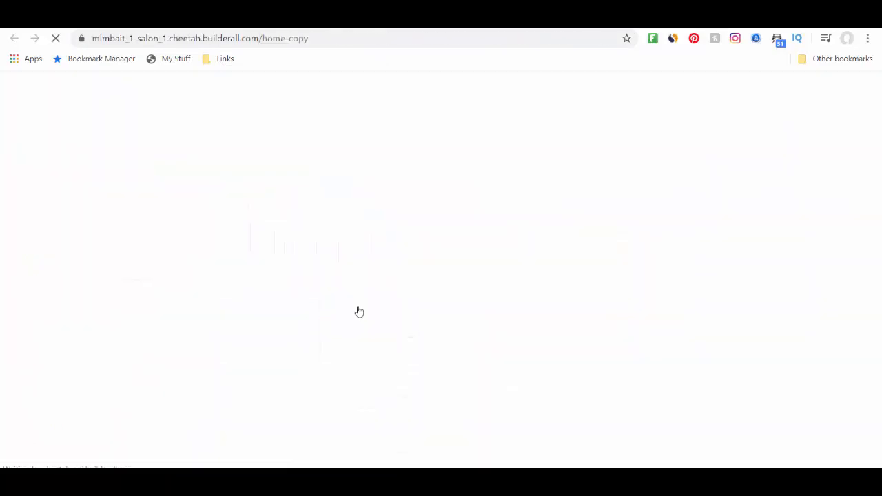
scroll(491, 274, down, 6)
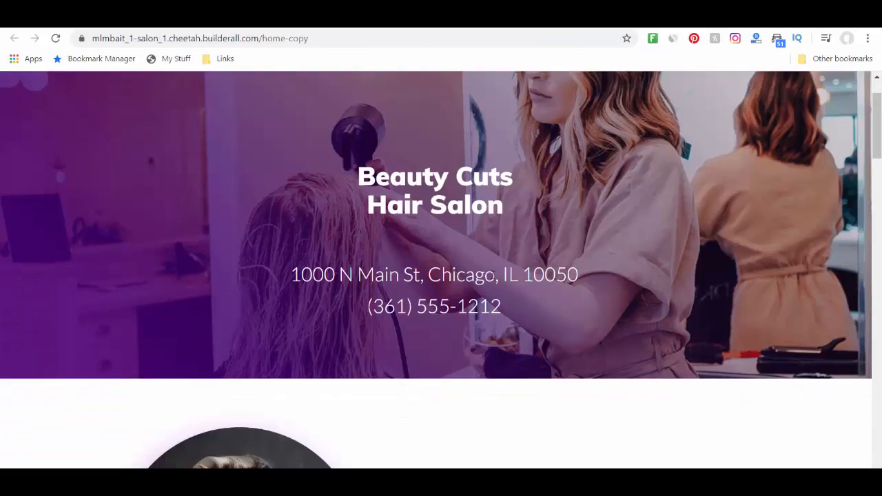
scroll(508, 277, down, 6)
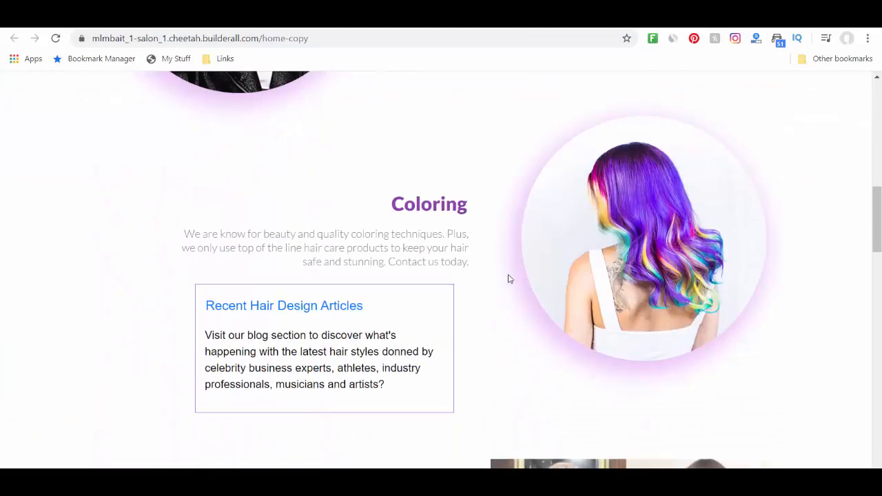
scroll(435, 352, down, 2)
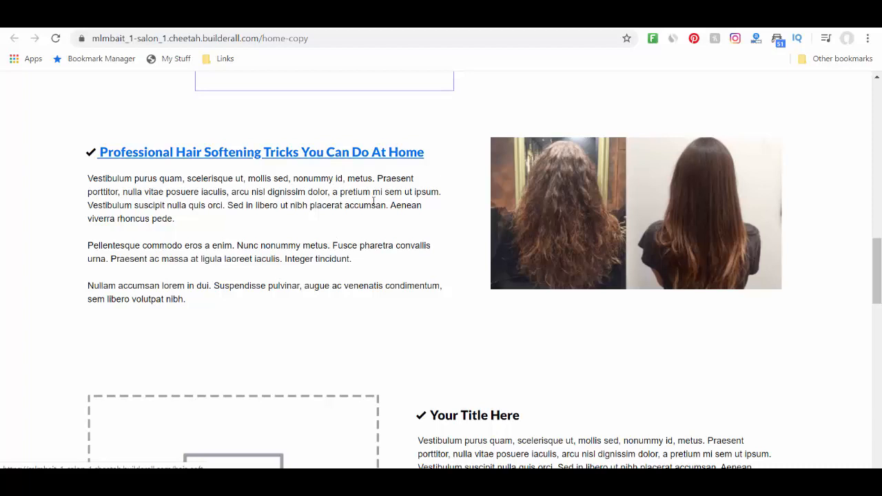
click(345, 156)
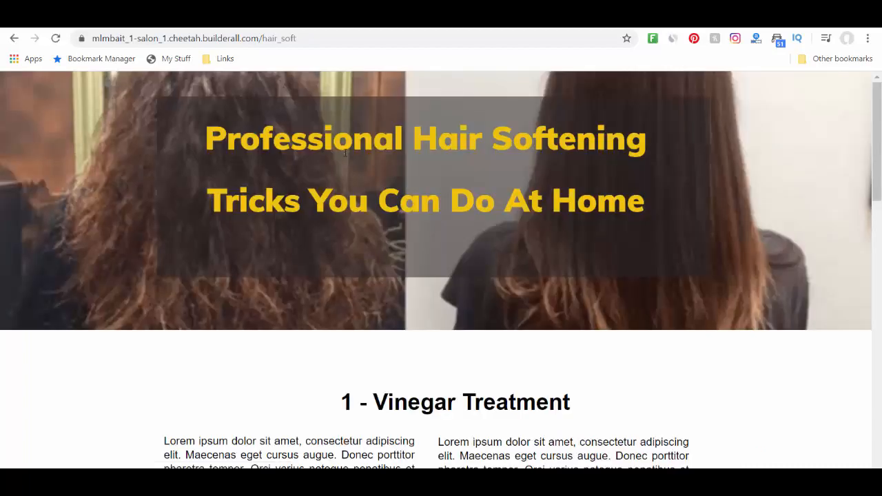
Review the live hair soft page's banner, Vinegar and Olive Oil Treatment sections, and Contact Us form
scroll(441, 269, down, 3)
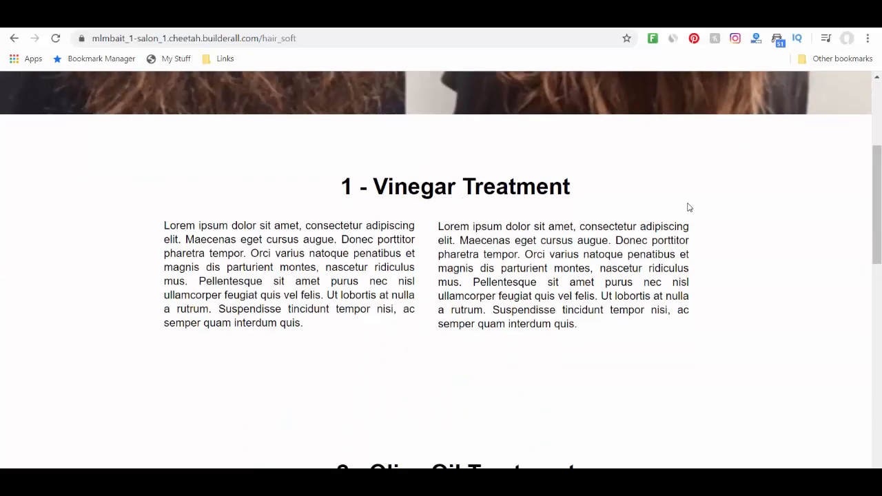
scroll(689, 206, down, 3)
scroll(689, 207, down, 6)
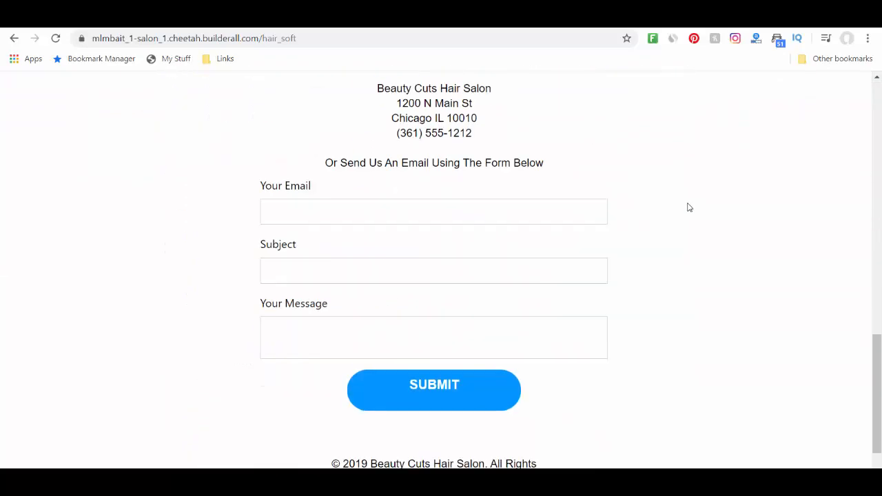
scroll(688, 207, up, 2)
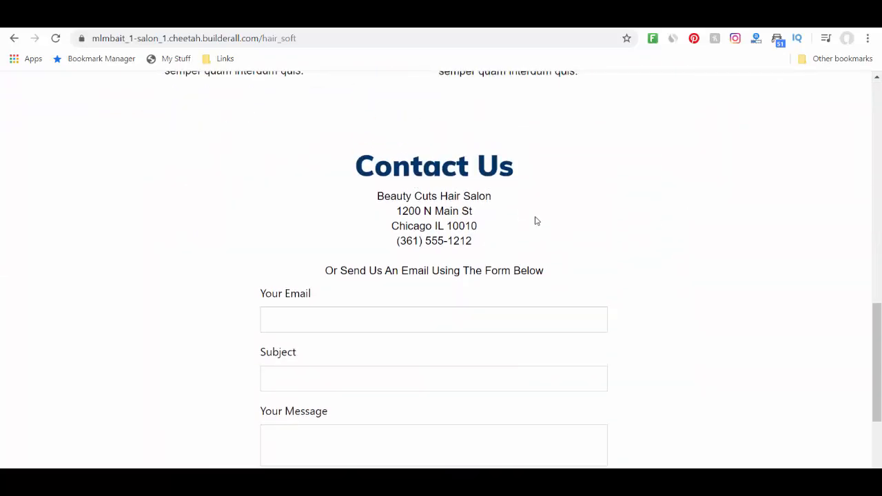
scroll(654, 256, down, 2)
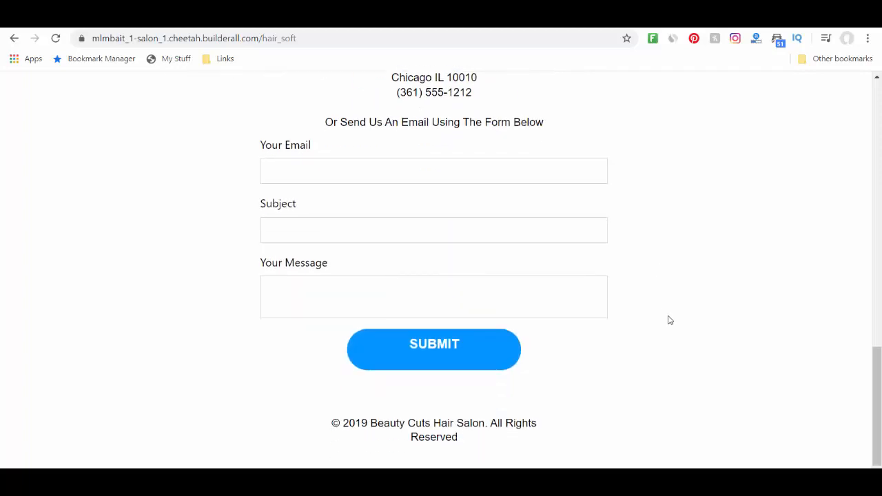
scroll(668, 320, up, 3)
scroll(668, 319, down, 2)
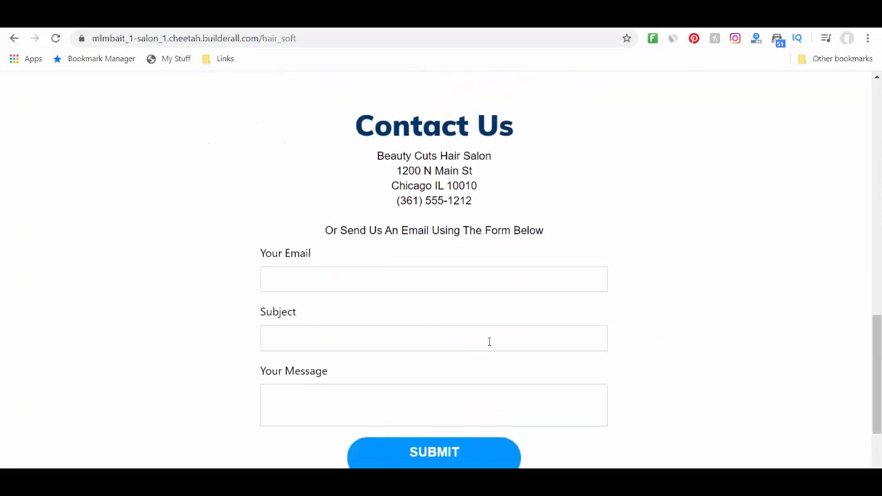
scroll(688, 338, up, 10)
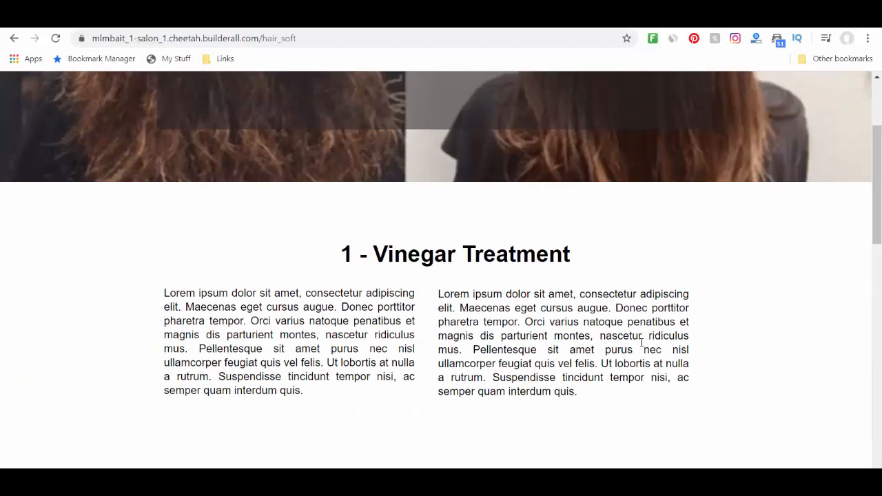
scroll(641, 341, up, 2)
scroll(424, 239, down, 3)
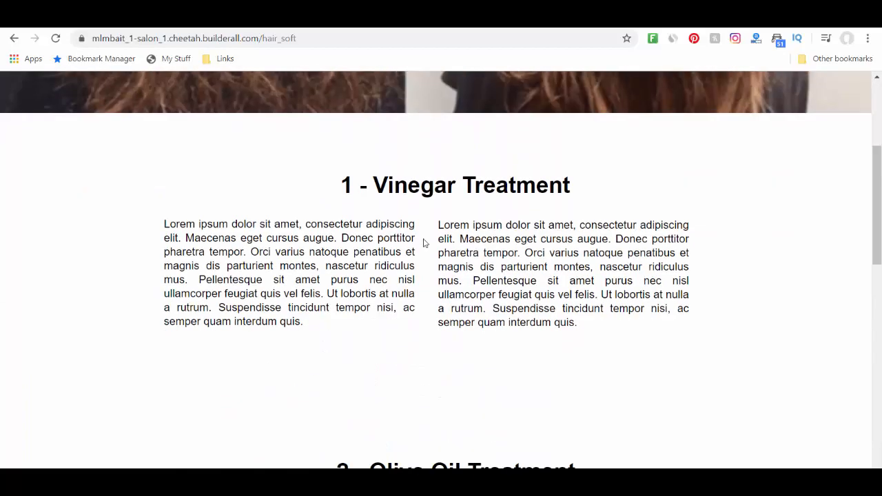
scroll(423, 242, down, 6)
scroll(424, 242, up, 2)
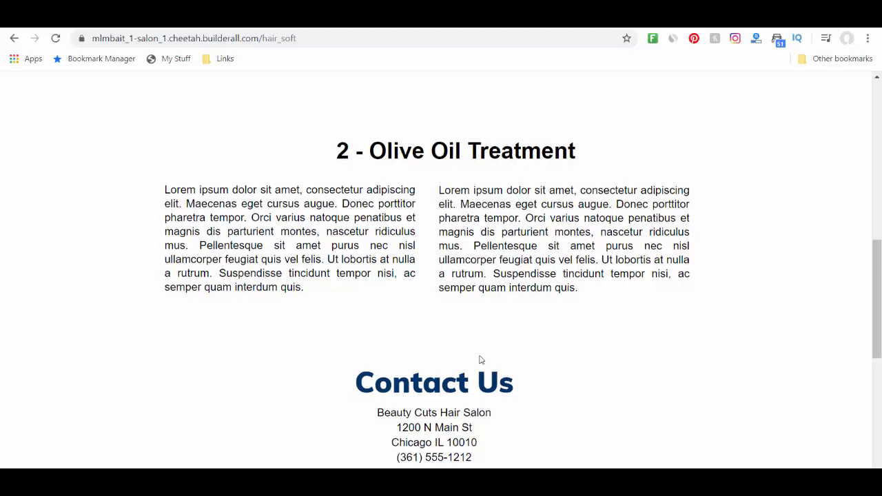
scroll(478, 359, up, 8)
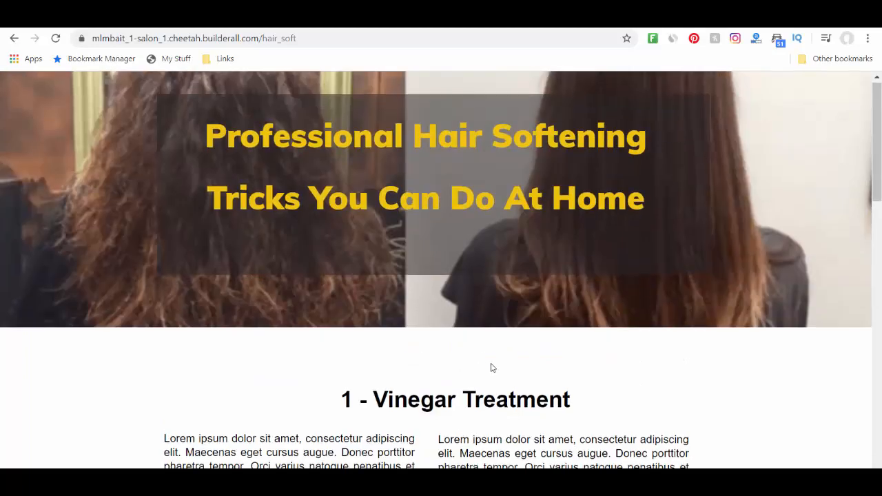
scroll(492, 366, down, 2)
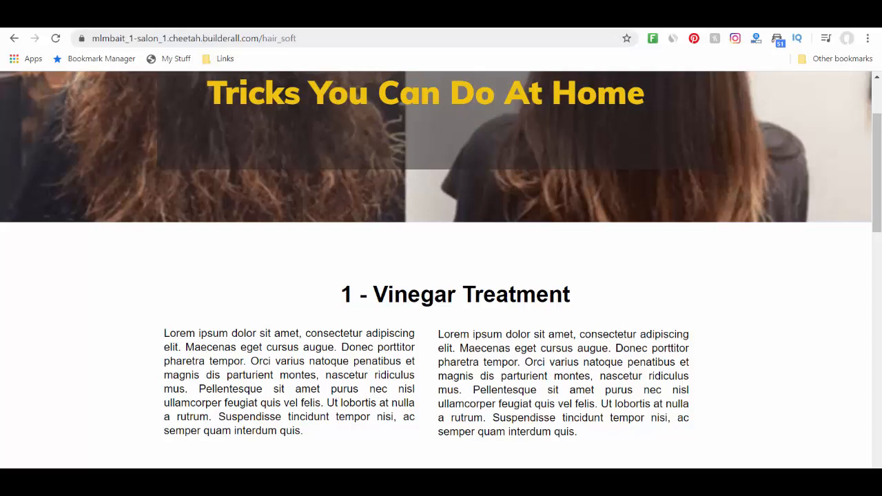
Return to the hair soft page editor and examine the page's mobile layout
click(400, 20)
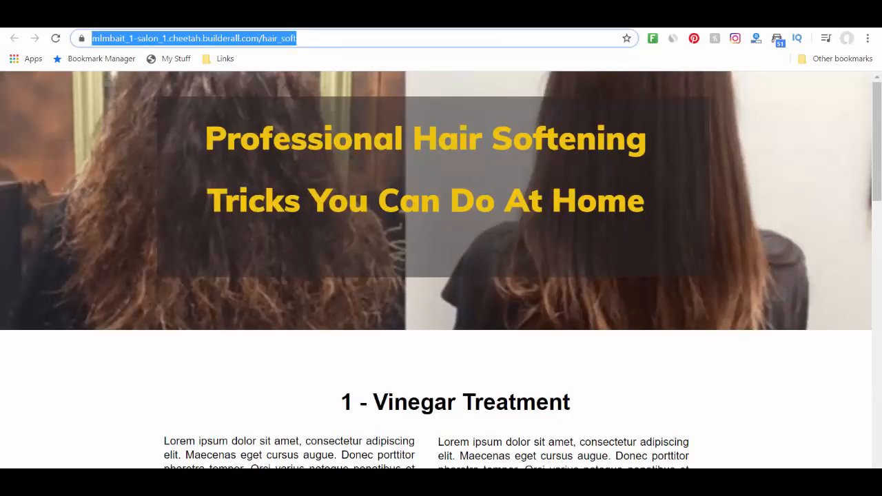
click(441, 20)
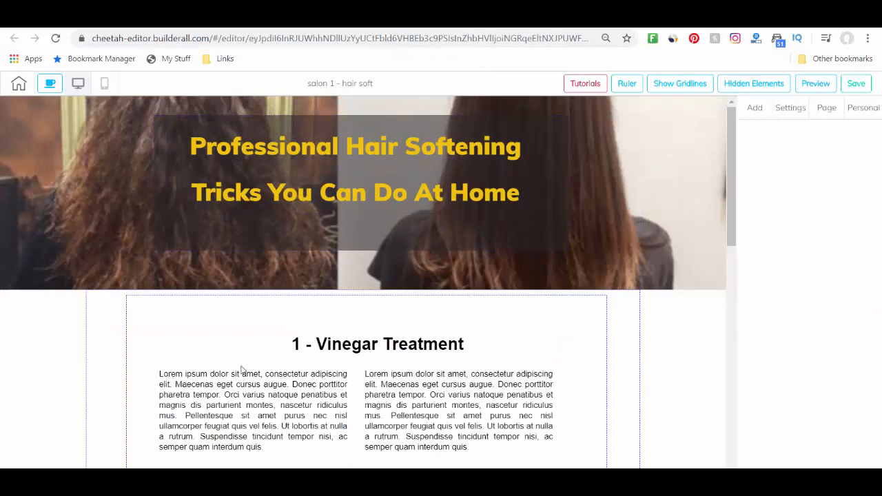
click(80, 84)
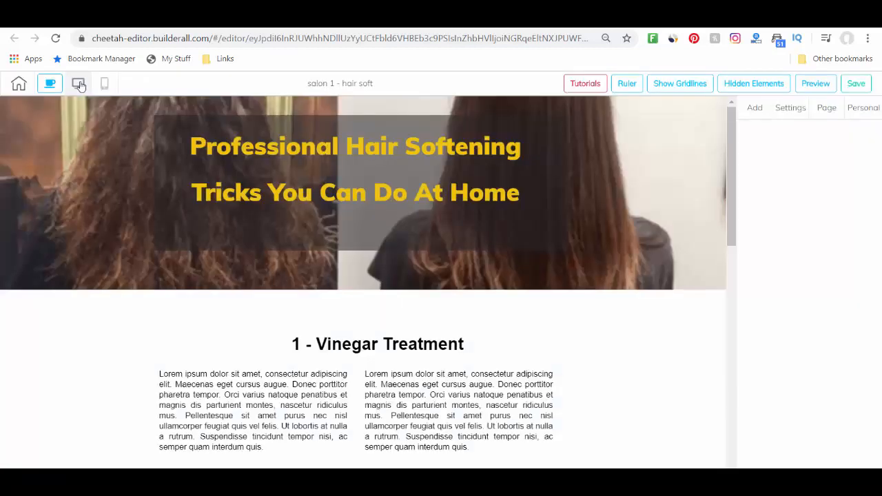
click(104, 85)
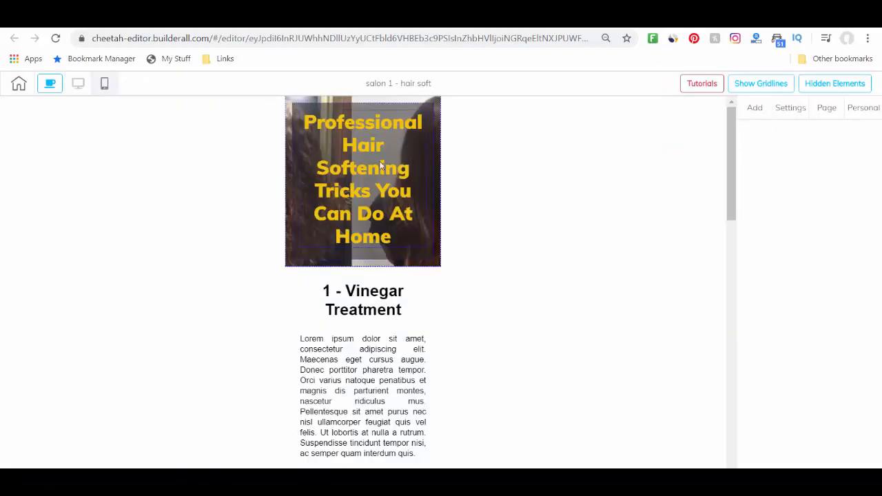
scroll(491, 192, down, 10)
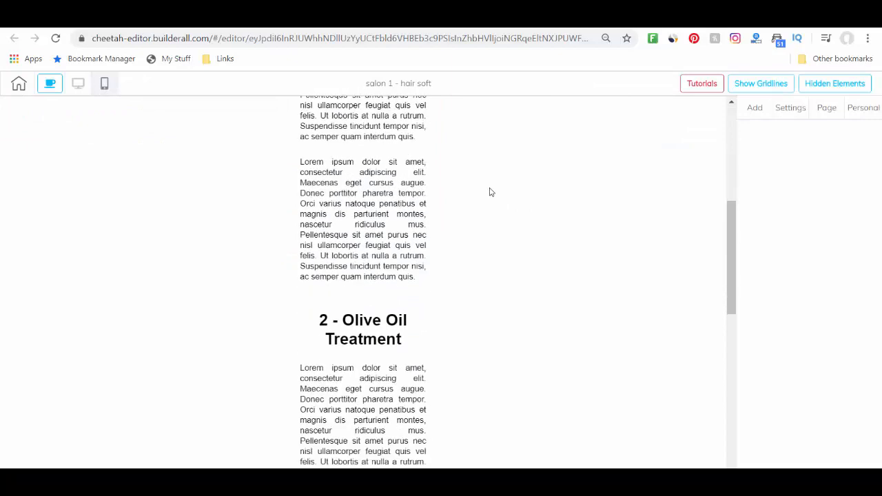
Review how the Vinegar Treatment and Olive Oil Treatment sections stack in the hair soft page's mobile layout
scroll(490, 193, up, 10)
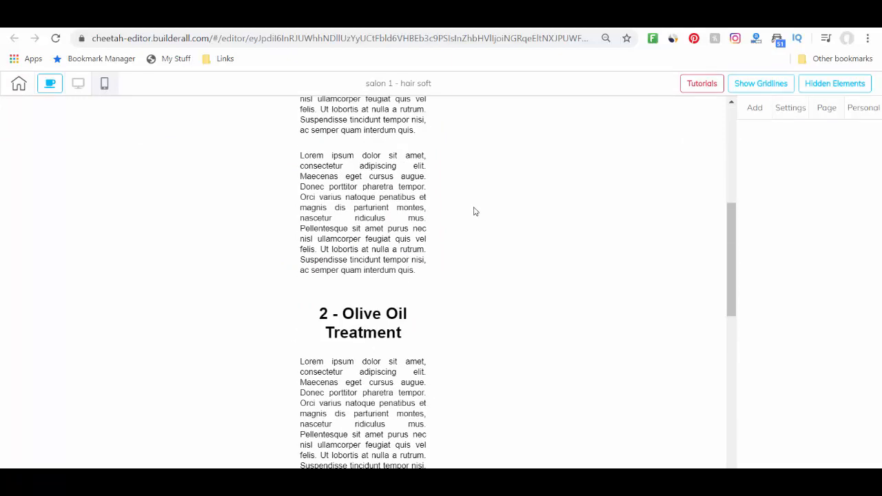
scroll(456, 238, down, 3)
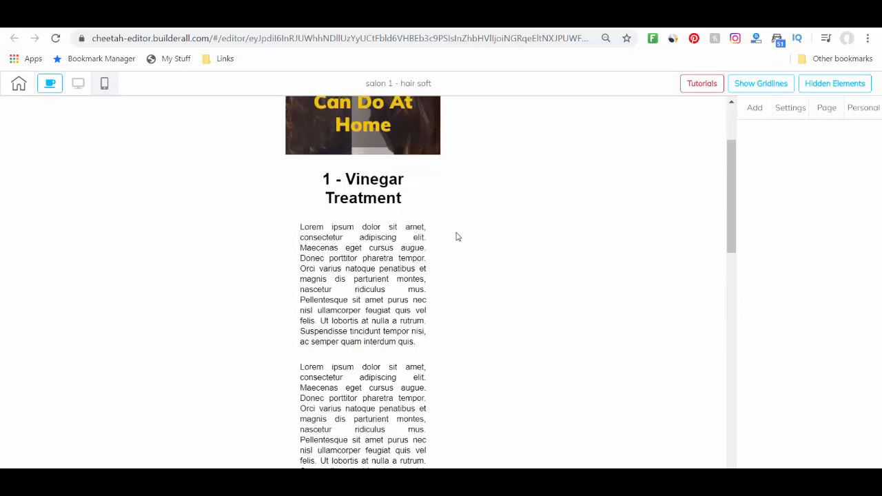
scroll(461, 291, down, 6)
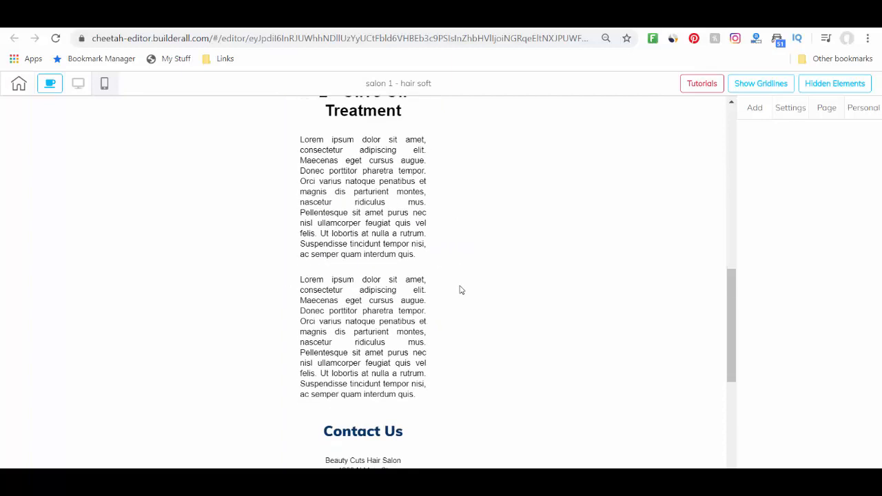
scroll(435, 211, up, 6)
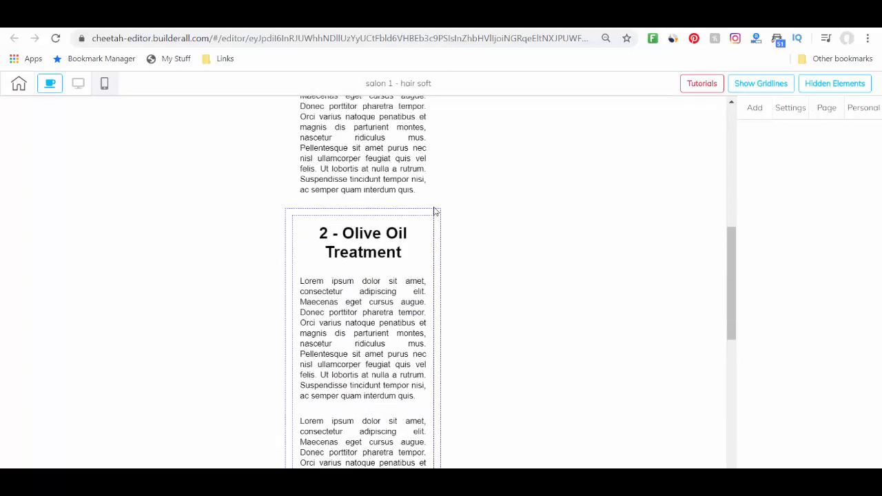
scroll(455, 234, up, 2)
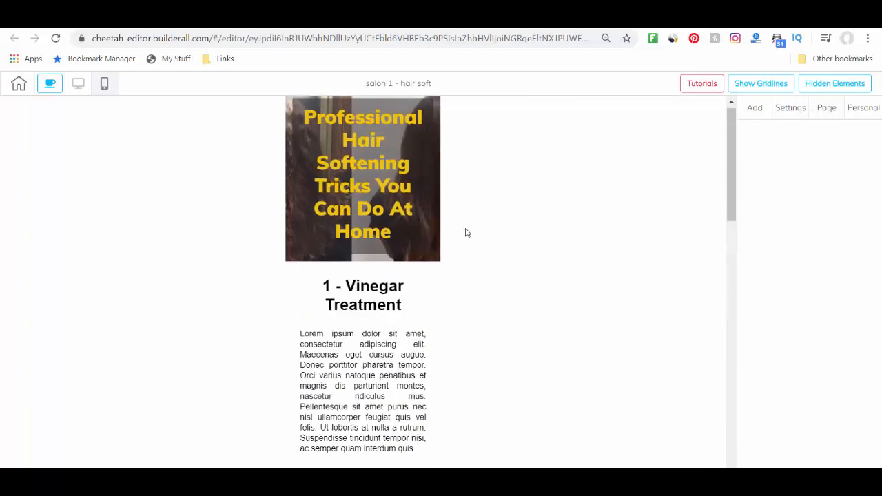
scroll(462, 289, down, 4)
scroll(448, 338, down, 1)
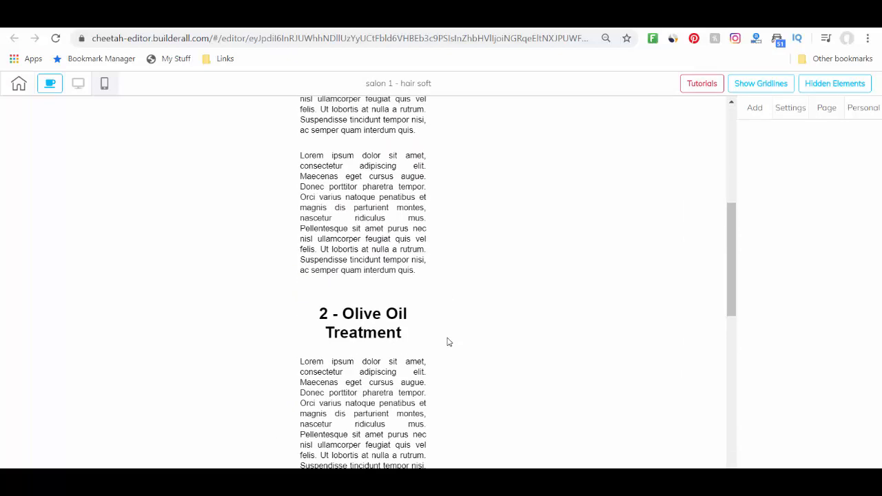
scroll(440, 285, down, 7)
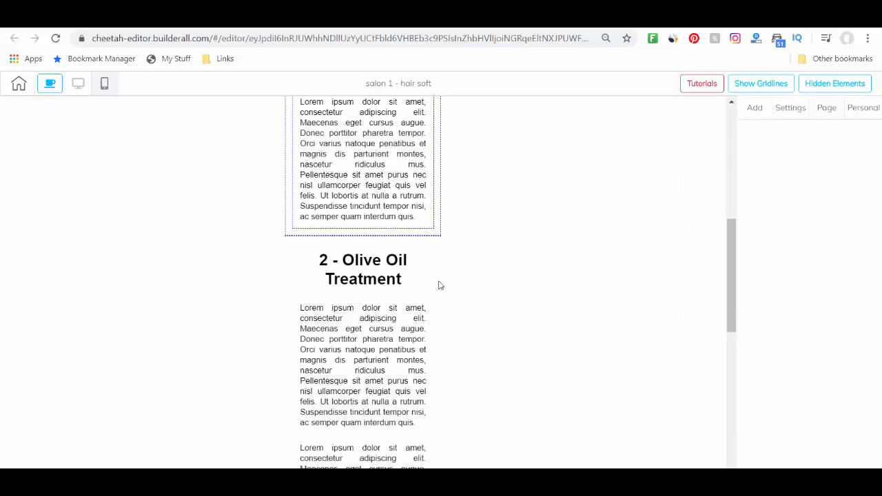
scroll(440, 285, up, 3)
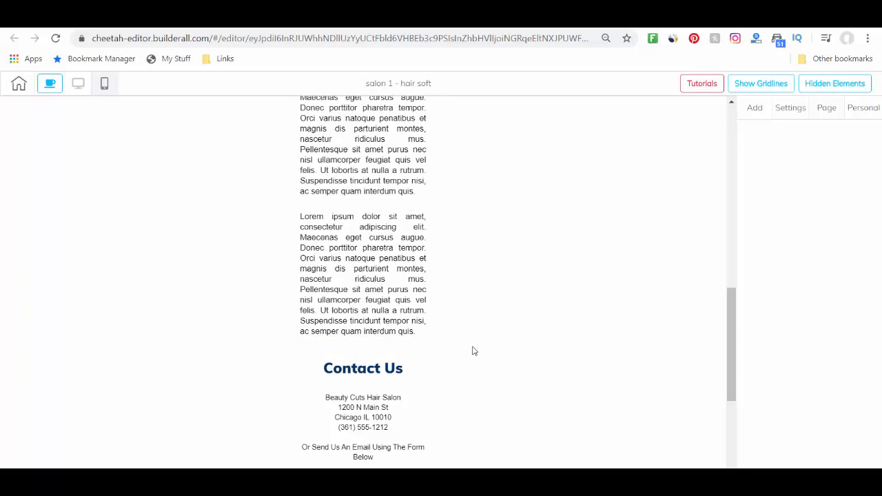
Inspect the mobile Contact Us section by selecting its salon contact details text, and return to the page banner
scroll(468, 355, down, 1)
scroll(462, 365, down, 1)
click(338, 292)
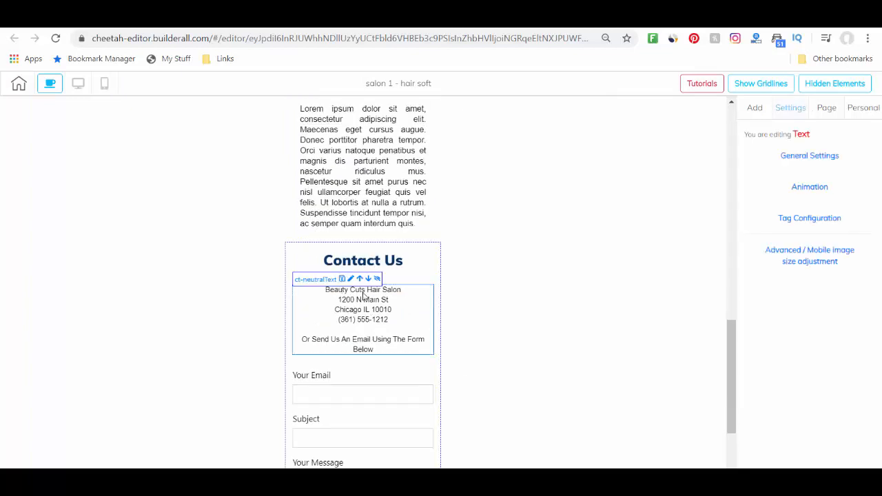
scroll(485, 293, up, 10)
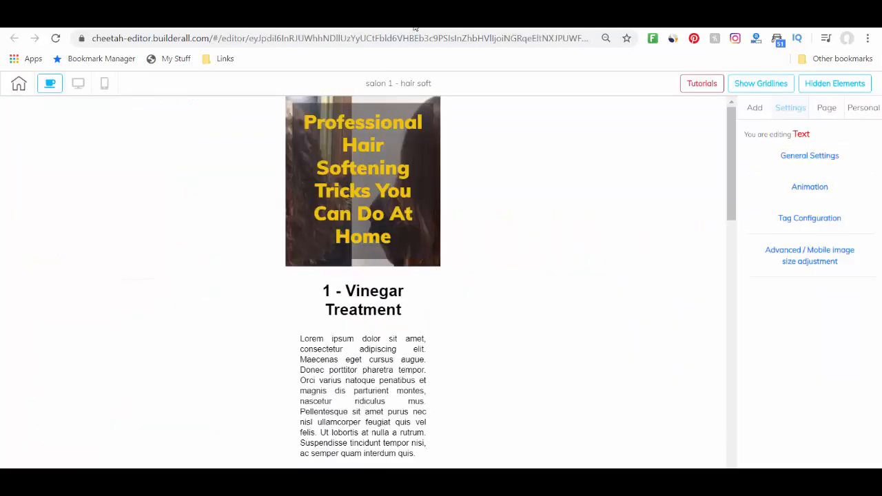
Switch to the published home-copy page and look through its content down to the hair softening section
click(475, 29)
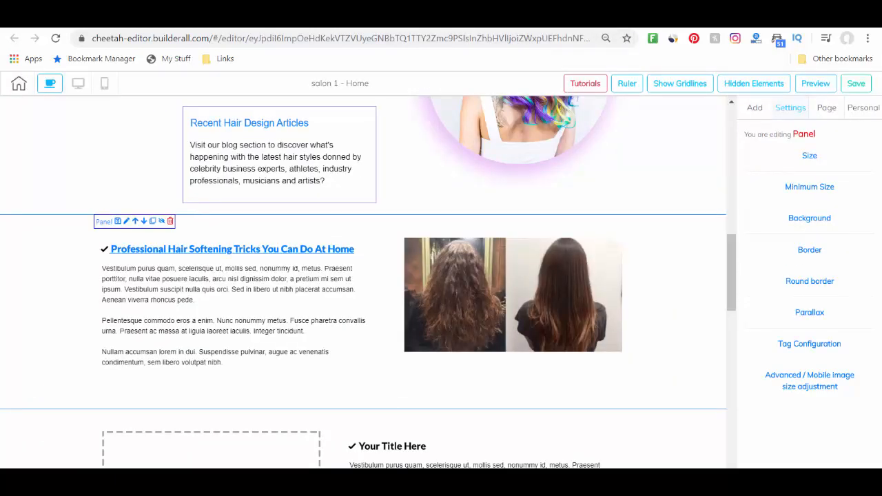
click(571, 29)
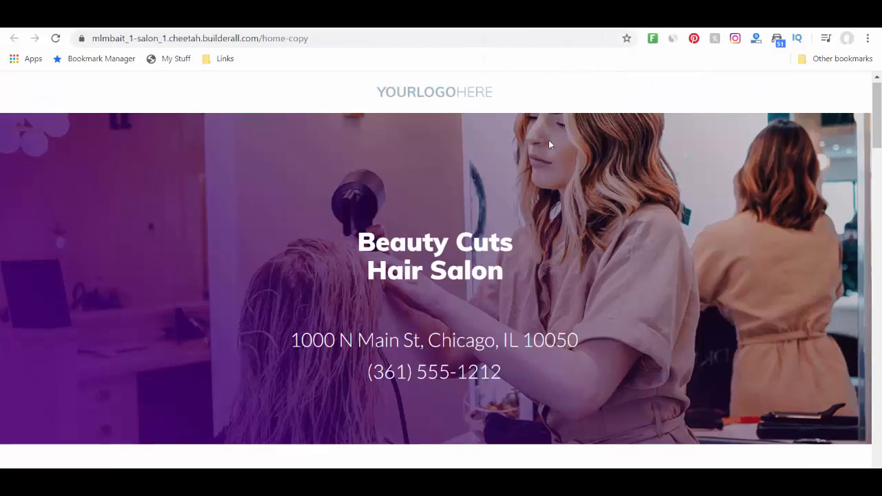
scroll(549, 140, down, 10)
scroll(549, 145, down, 2)
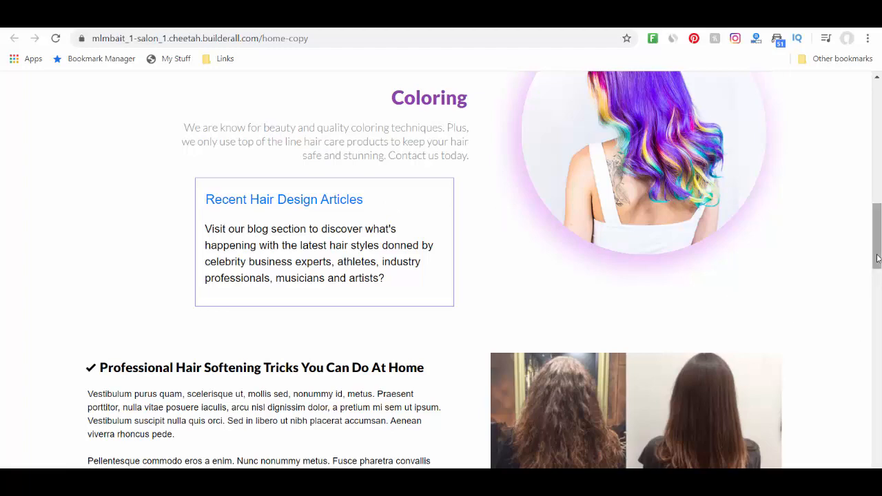
drag(877, 259, 874, 118)
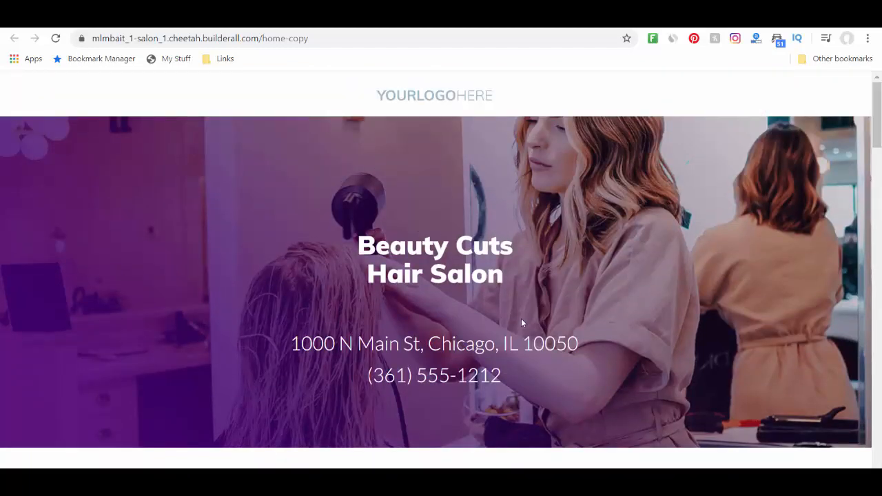
Review the whole published home-copy page, from Professional Styling and Coloring to the free makeover offer and Schedule A Hair Session
scroll(522, 323, down, 5)
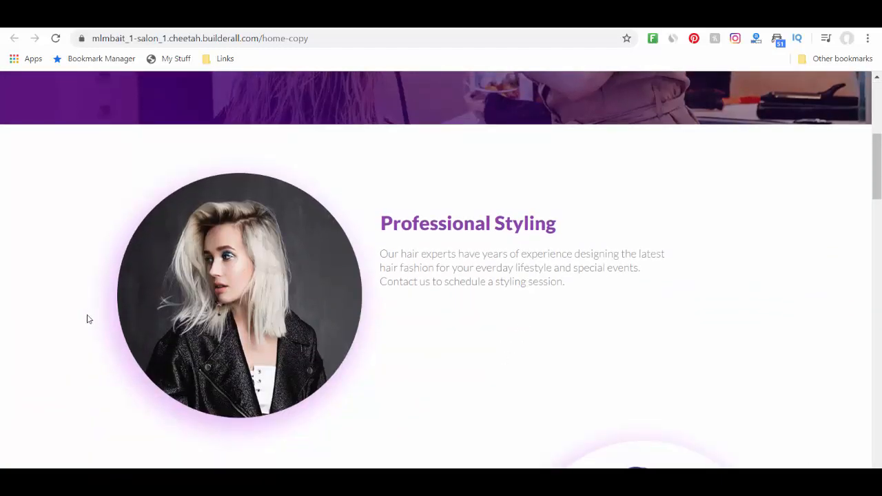
scroll(87, 319, down, 2)
scroll(87, 319, down, 3)
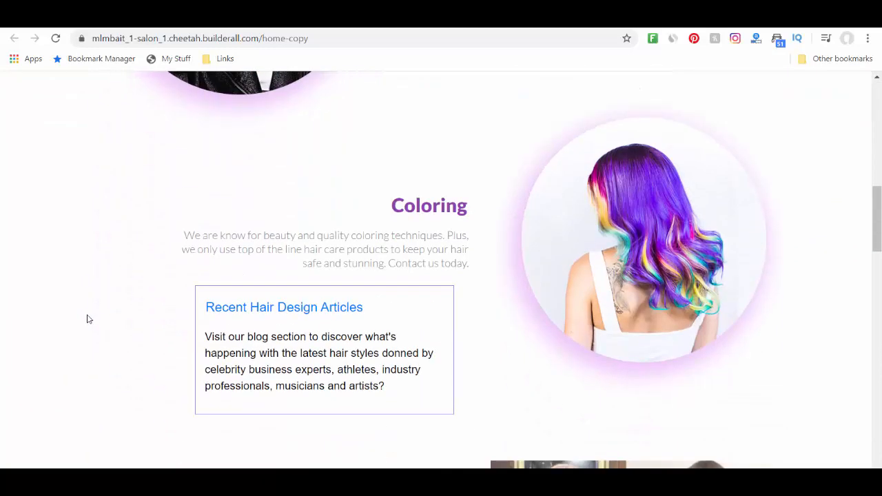
scroll(87, 320, down, 2)
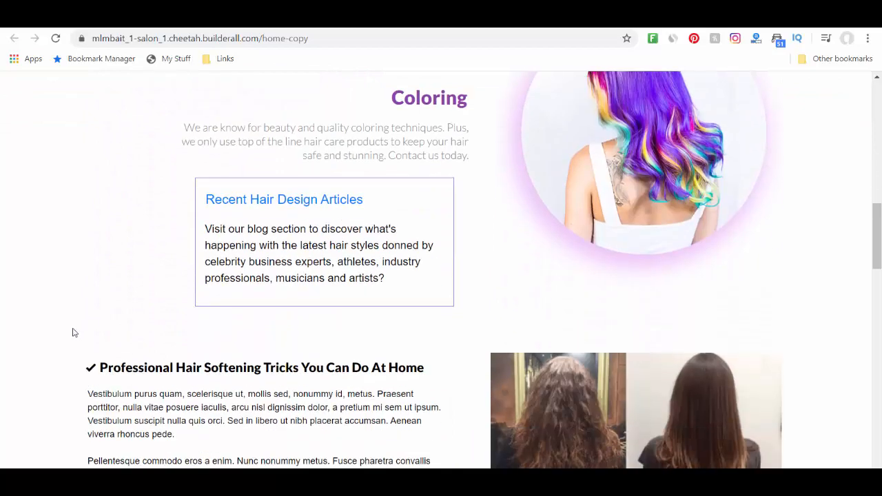
scroll(73, 335, down, 2)
scroll(73, 335, down, 8)
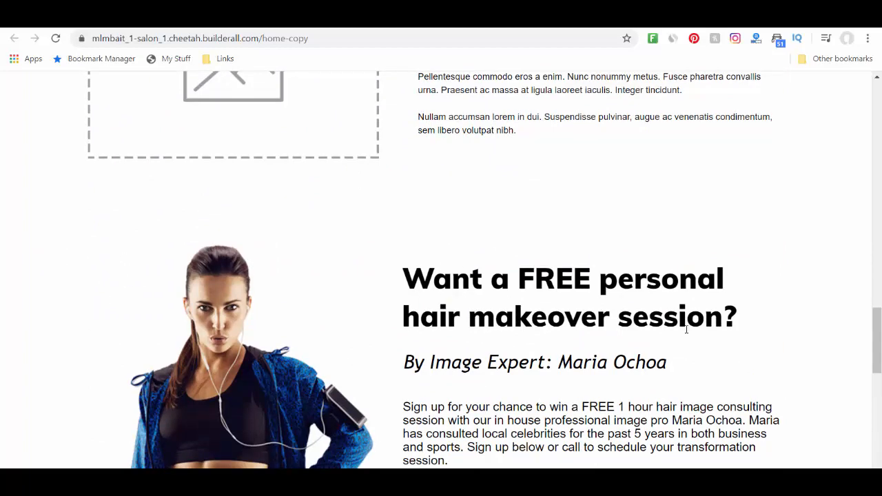
scroll(689, 331, down, 6)
scroll(732, 342, down, 2)
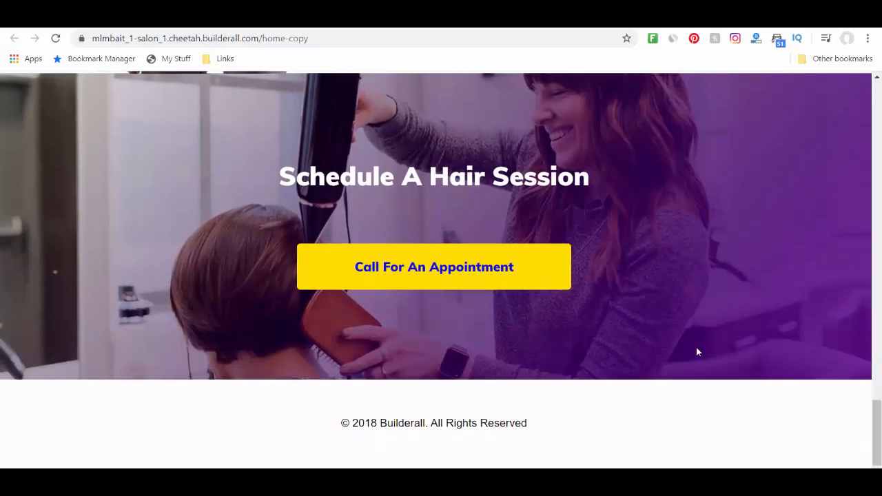
scroll(542, 325, up, 6)
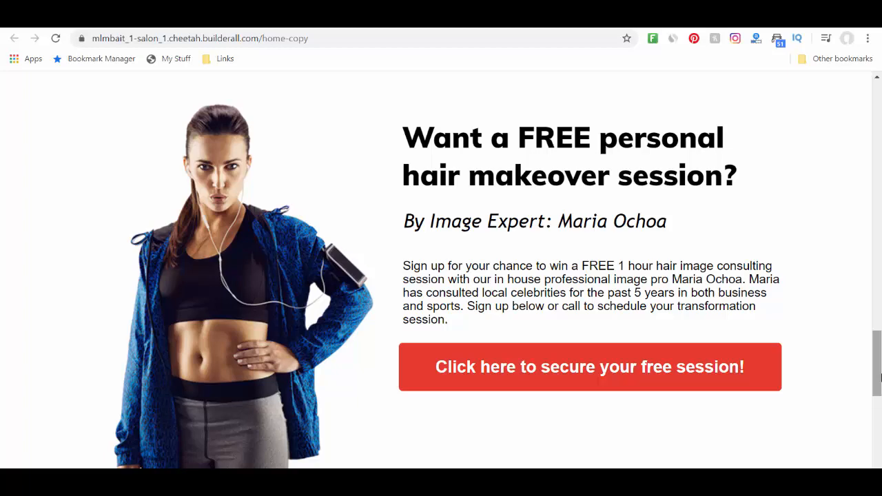
drag(876, 372, 875, 113)
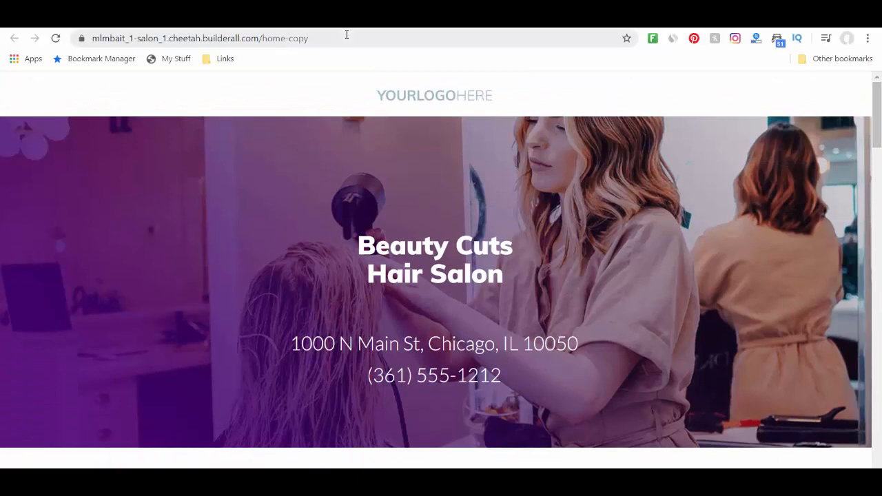